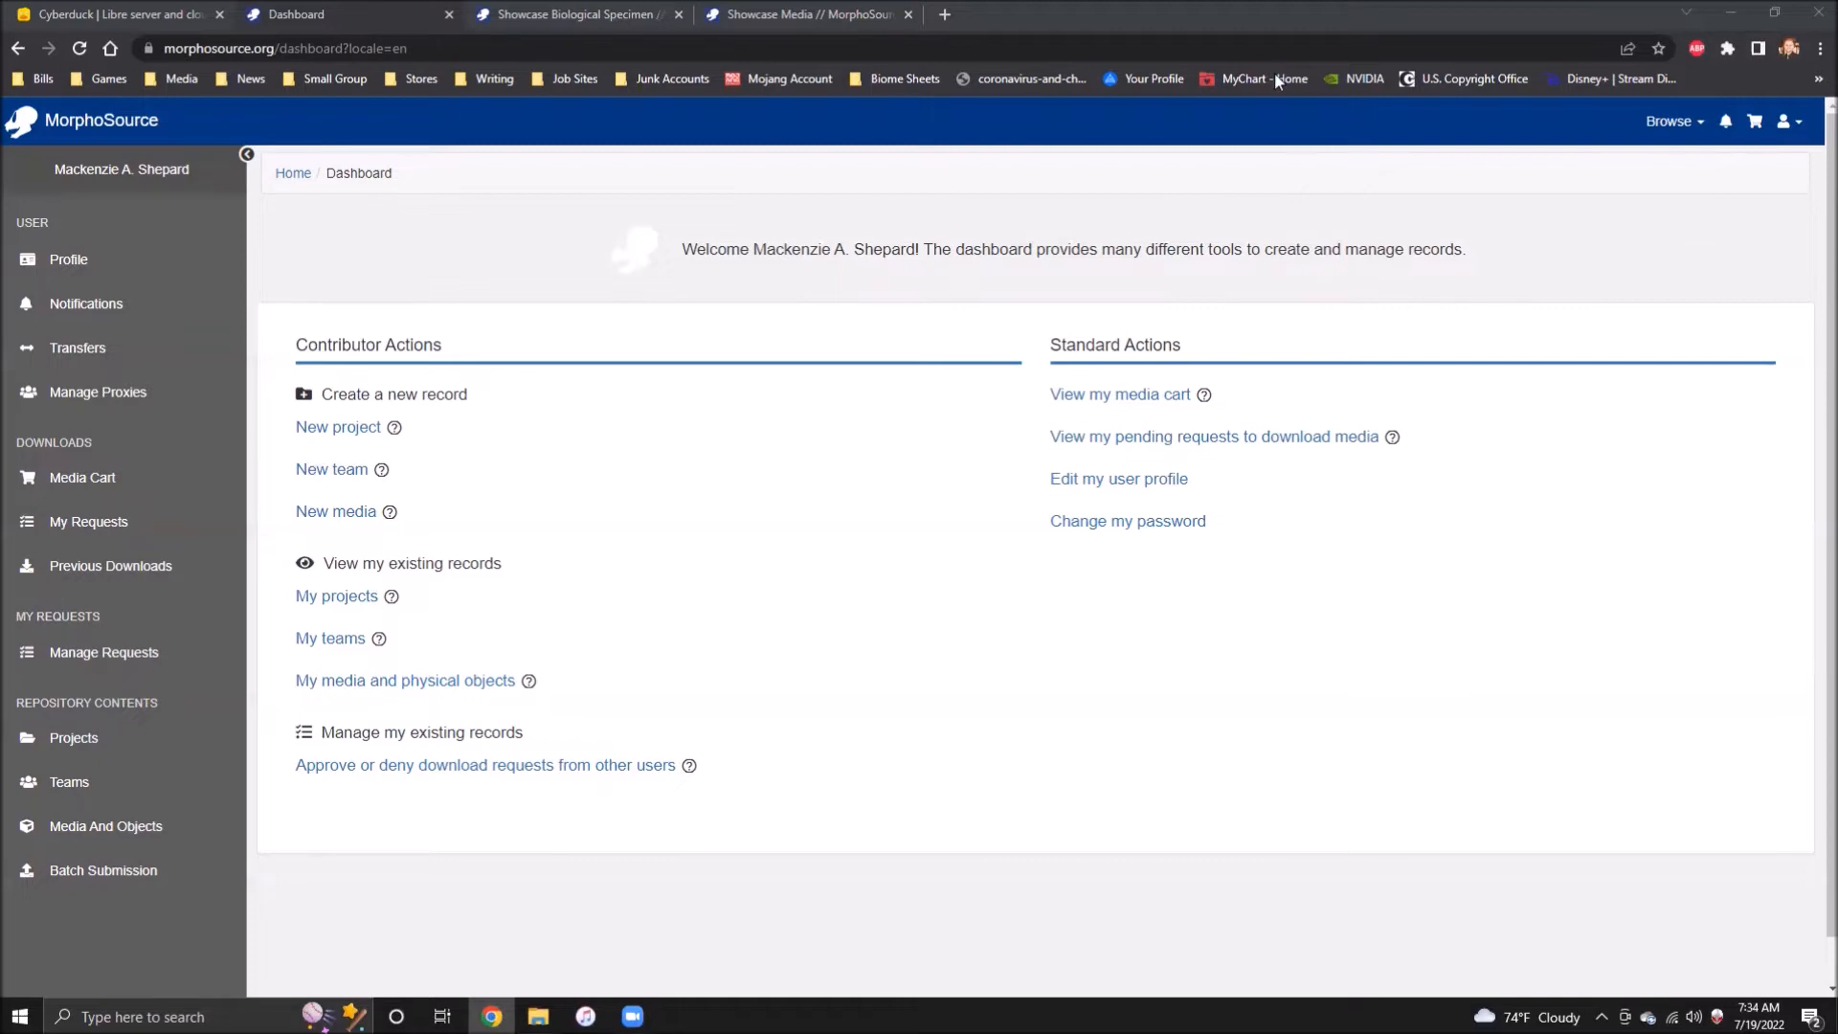
# Step: View the Cyberduck download page, and return to the MorphoSource dashboard
pyautogui.click(150, 18)
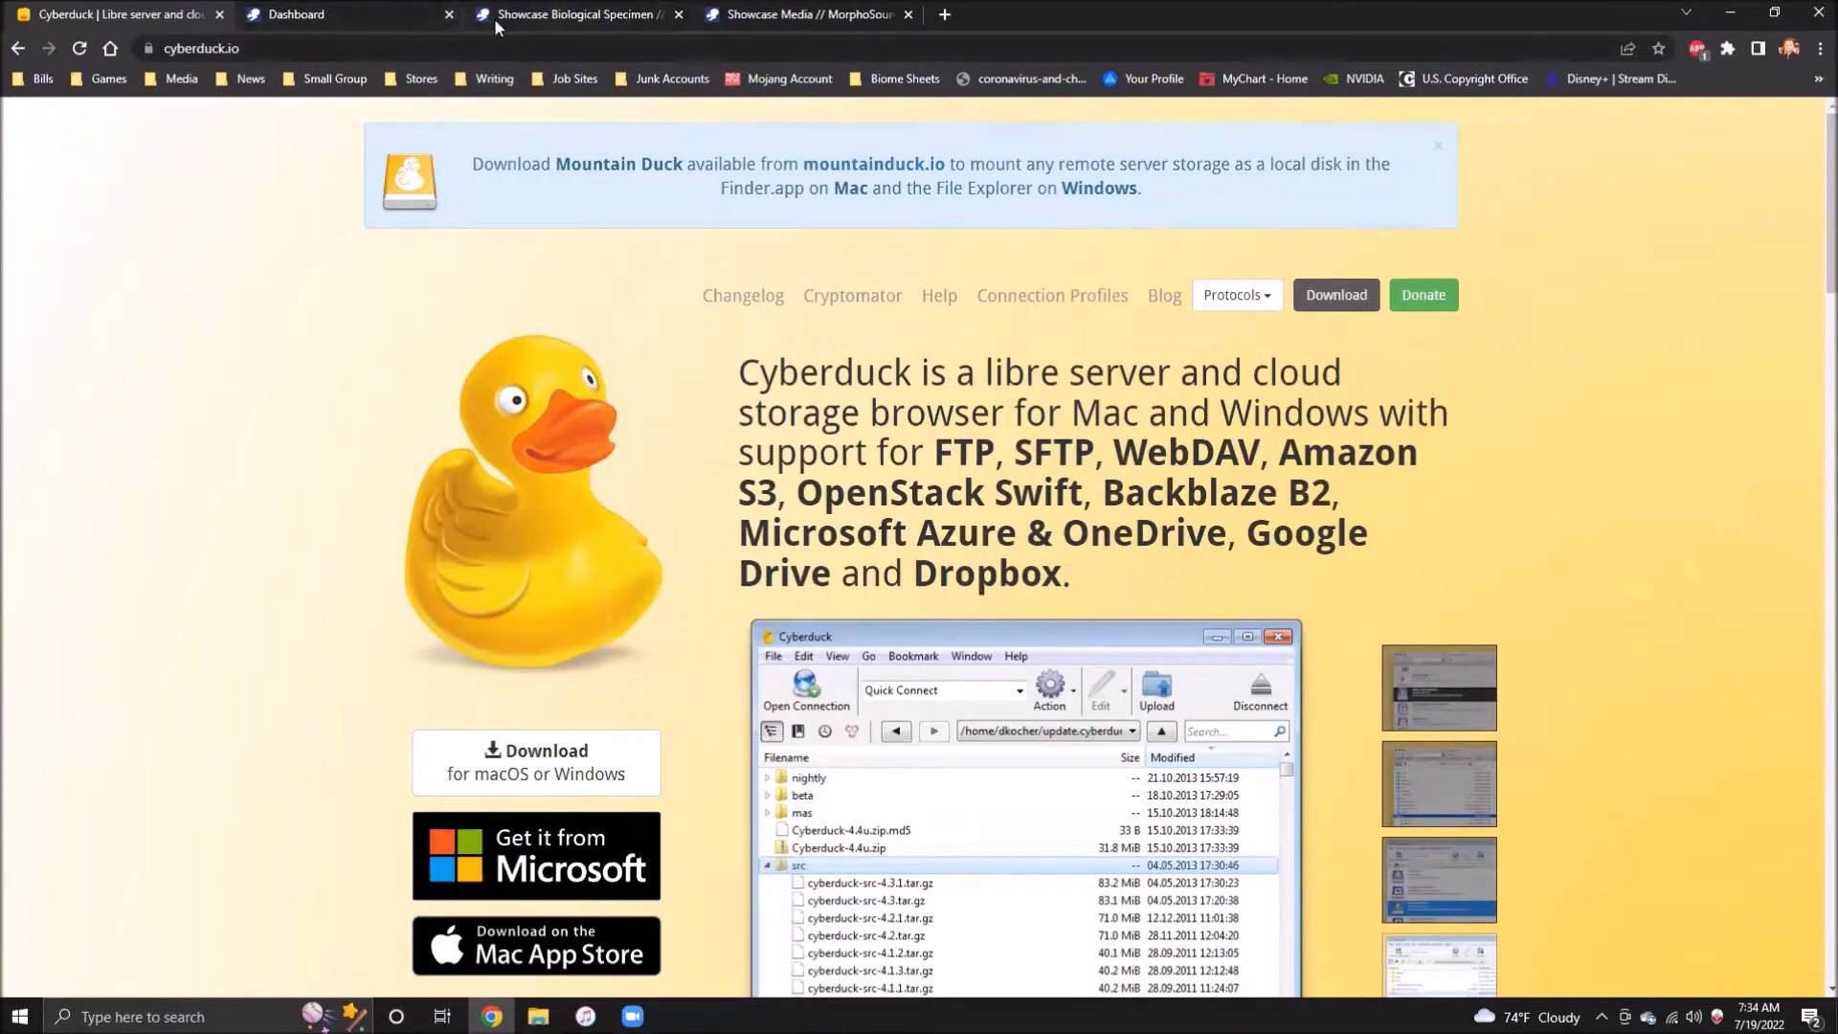
pyautogui.click(550, 29)
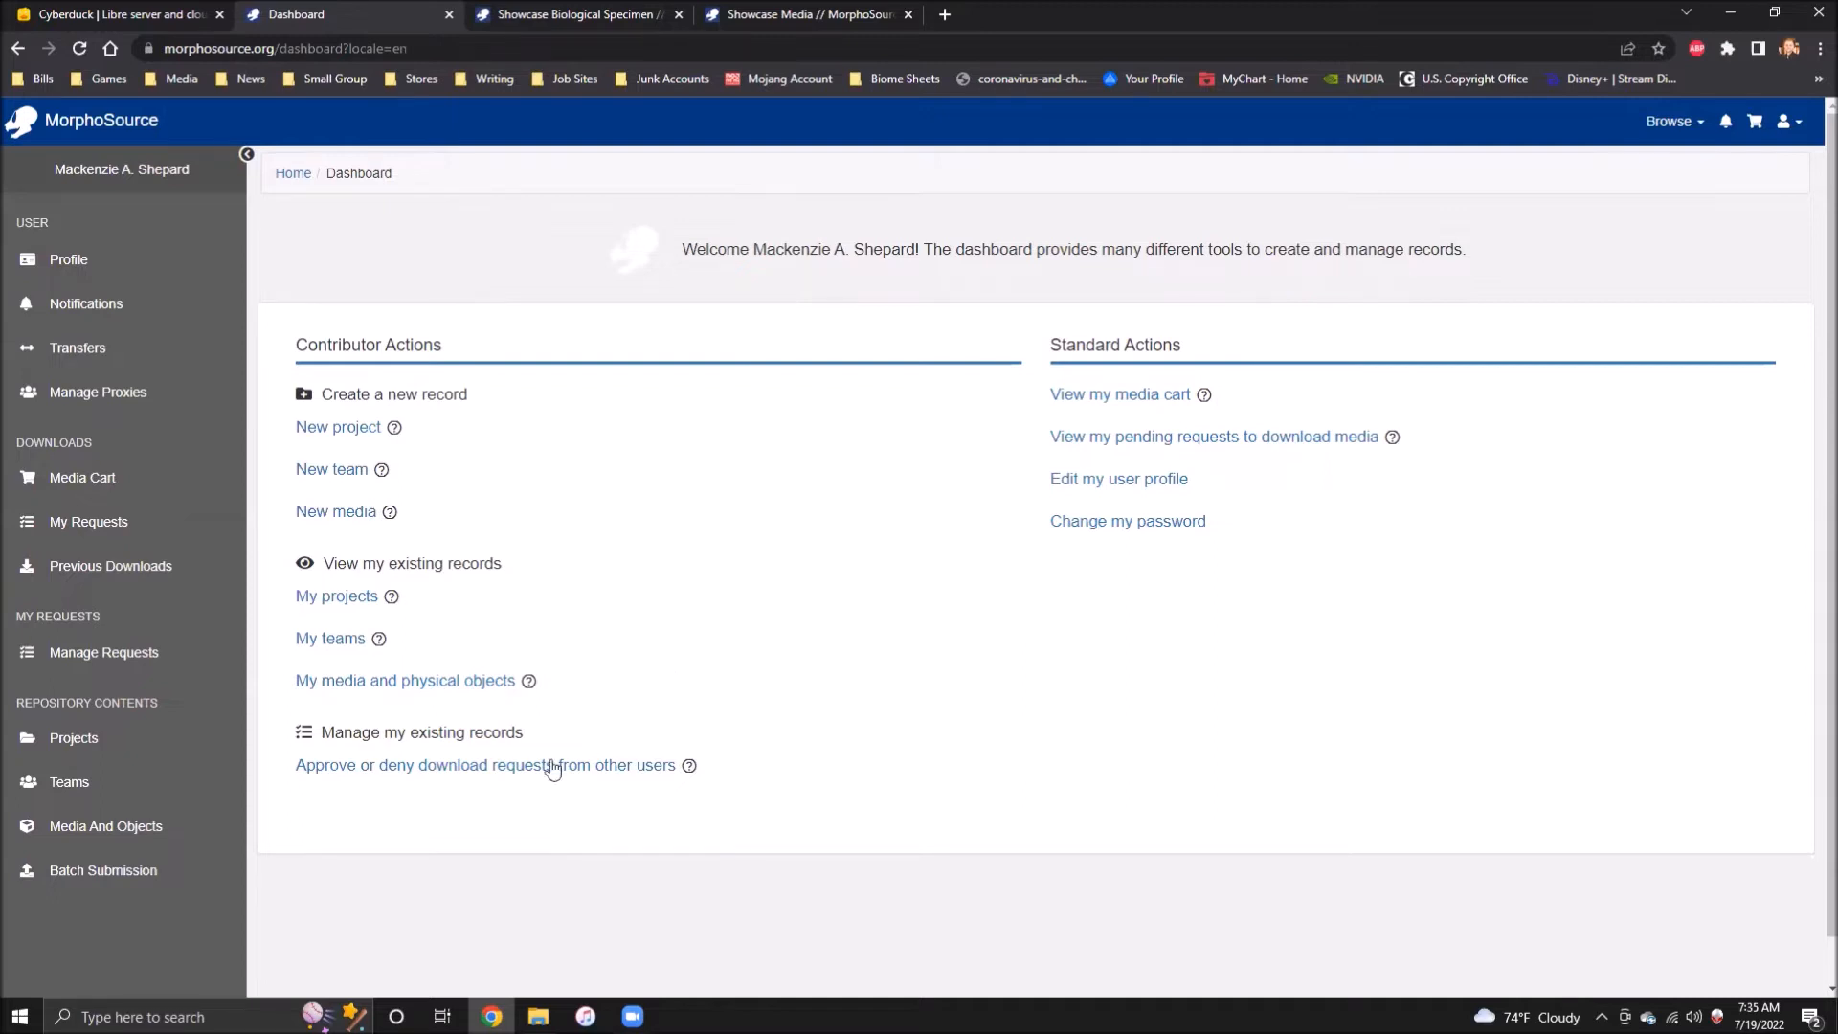
# Step: Start a new batch upload submission in MorphoSource and download the blank submission manifest Excel file
pyautogui.click(113, 869)
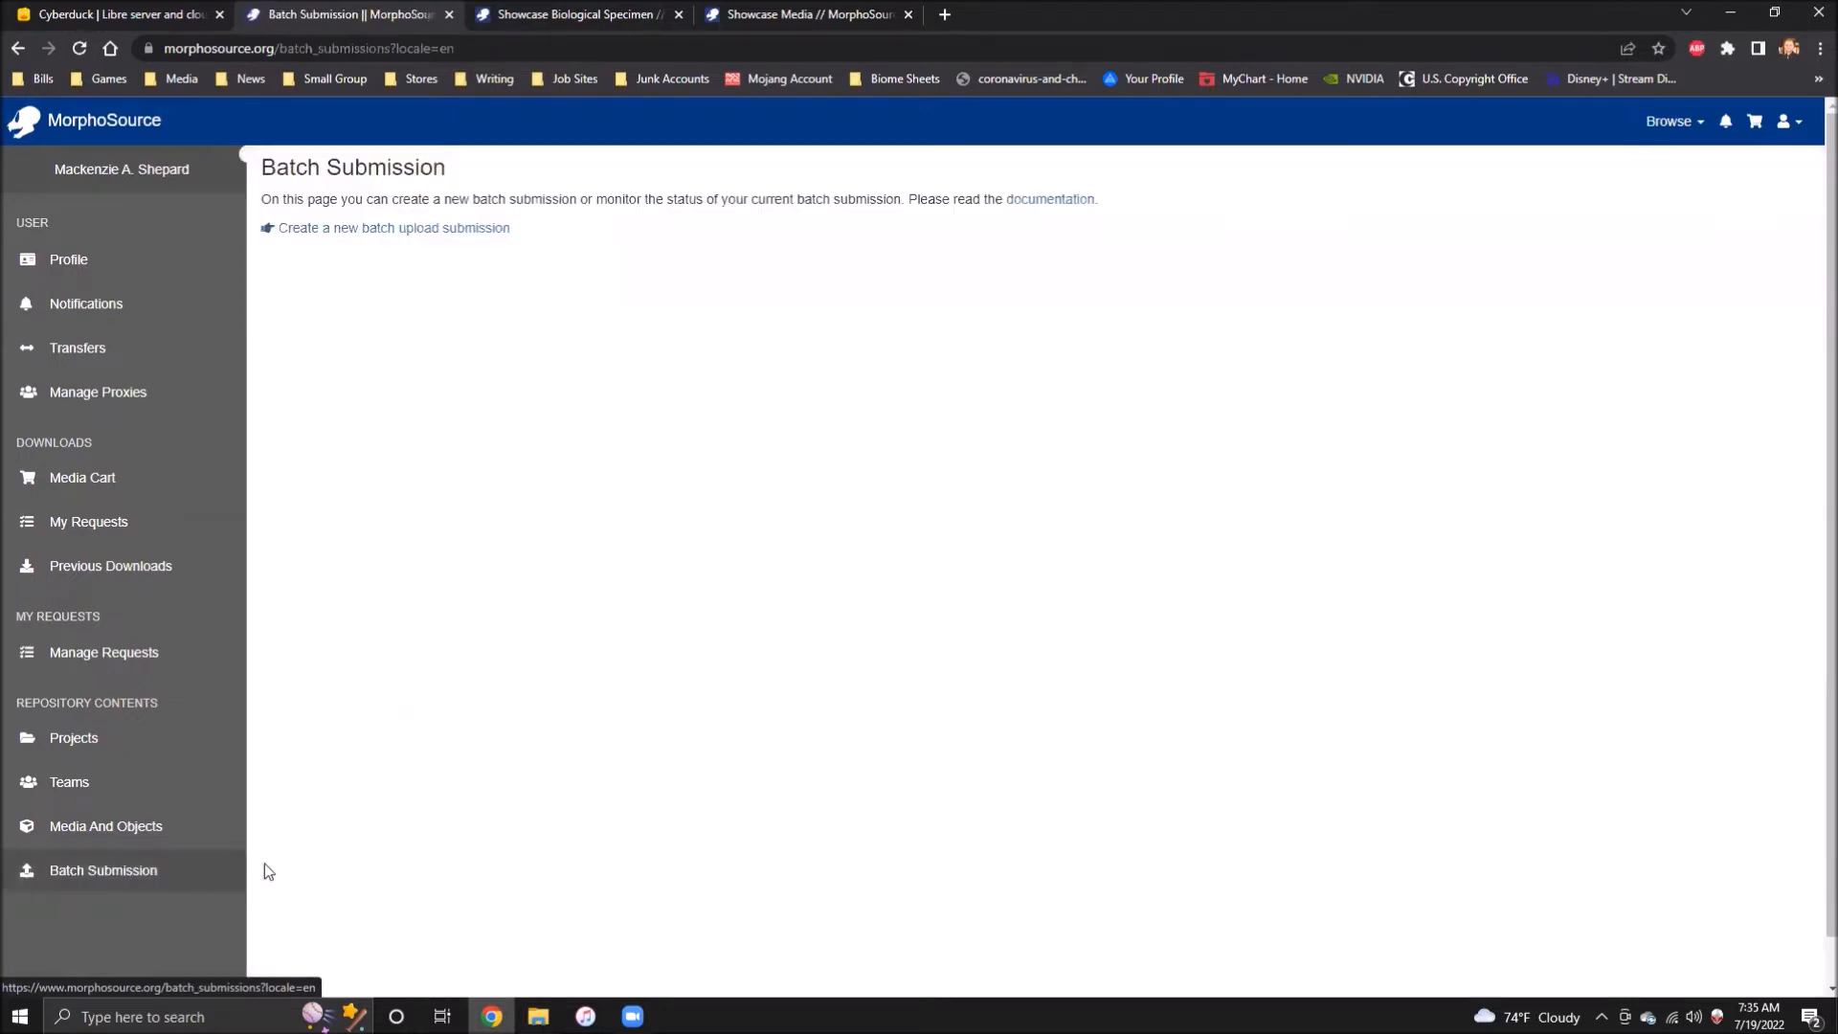
pyautogui.click(426, 229)
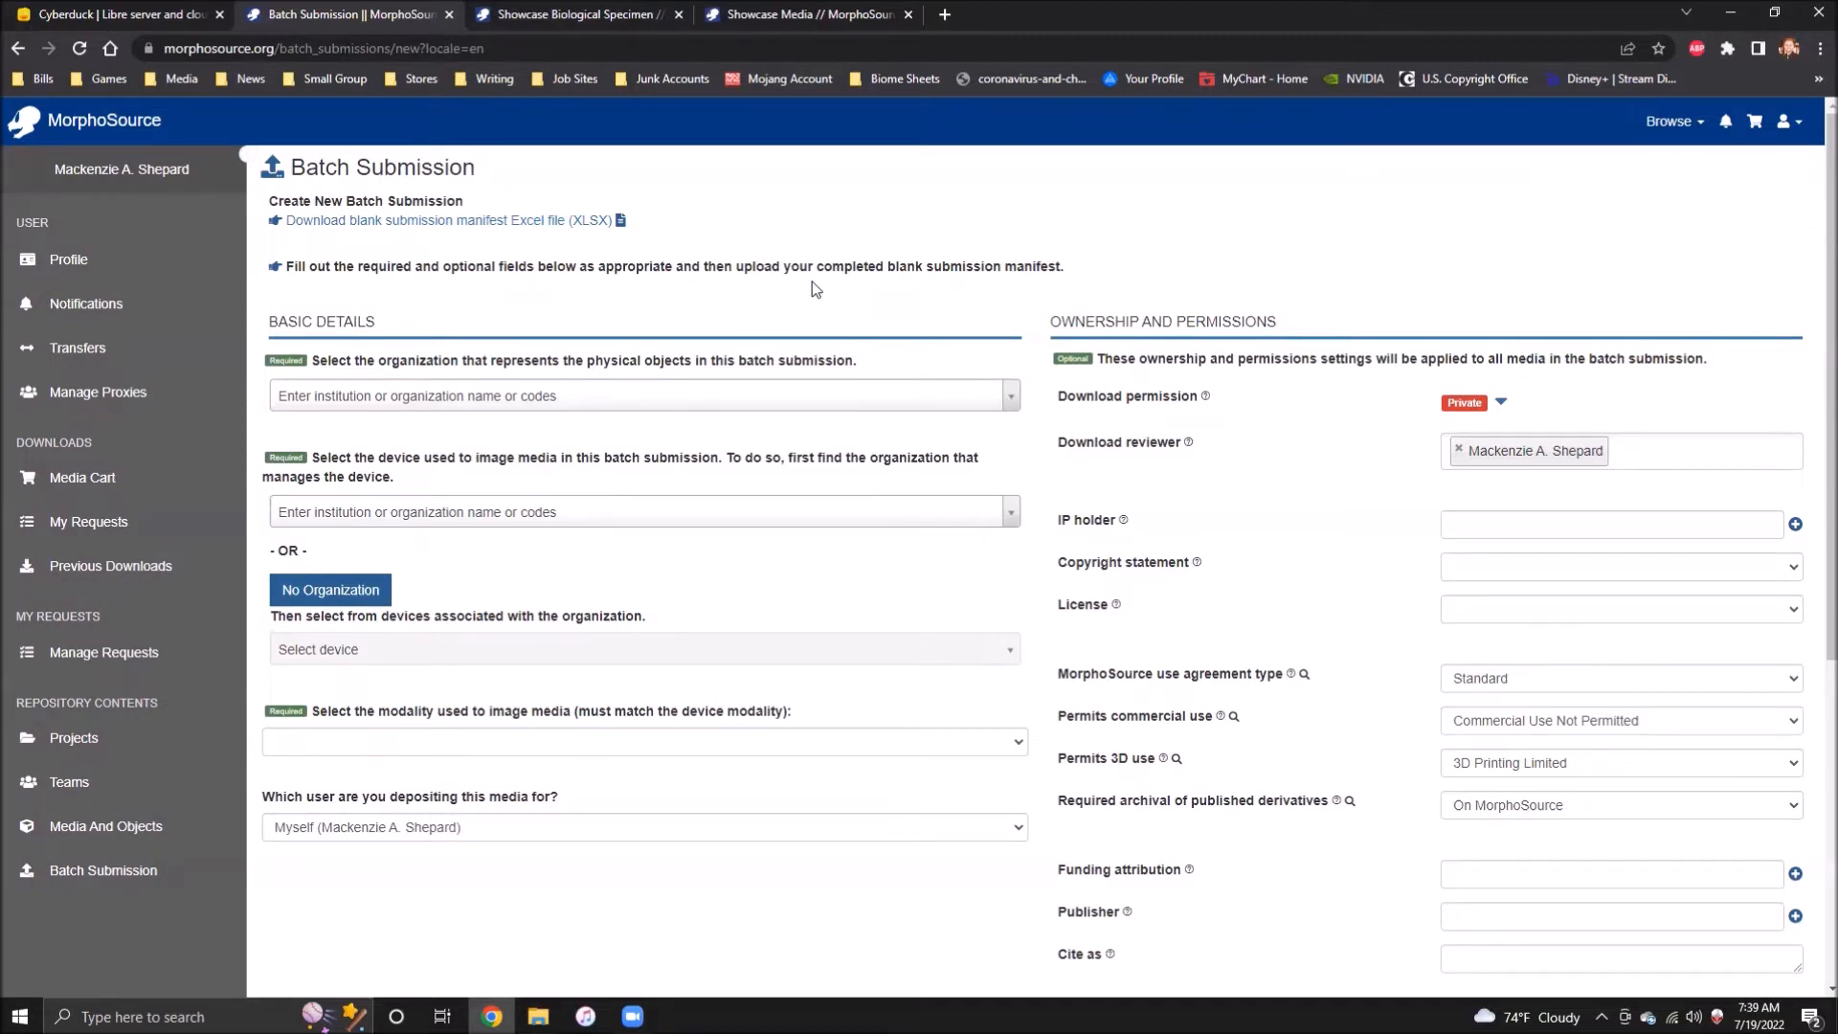
pyautogui.click(568, 226)
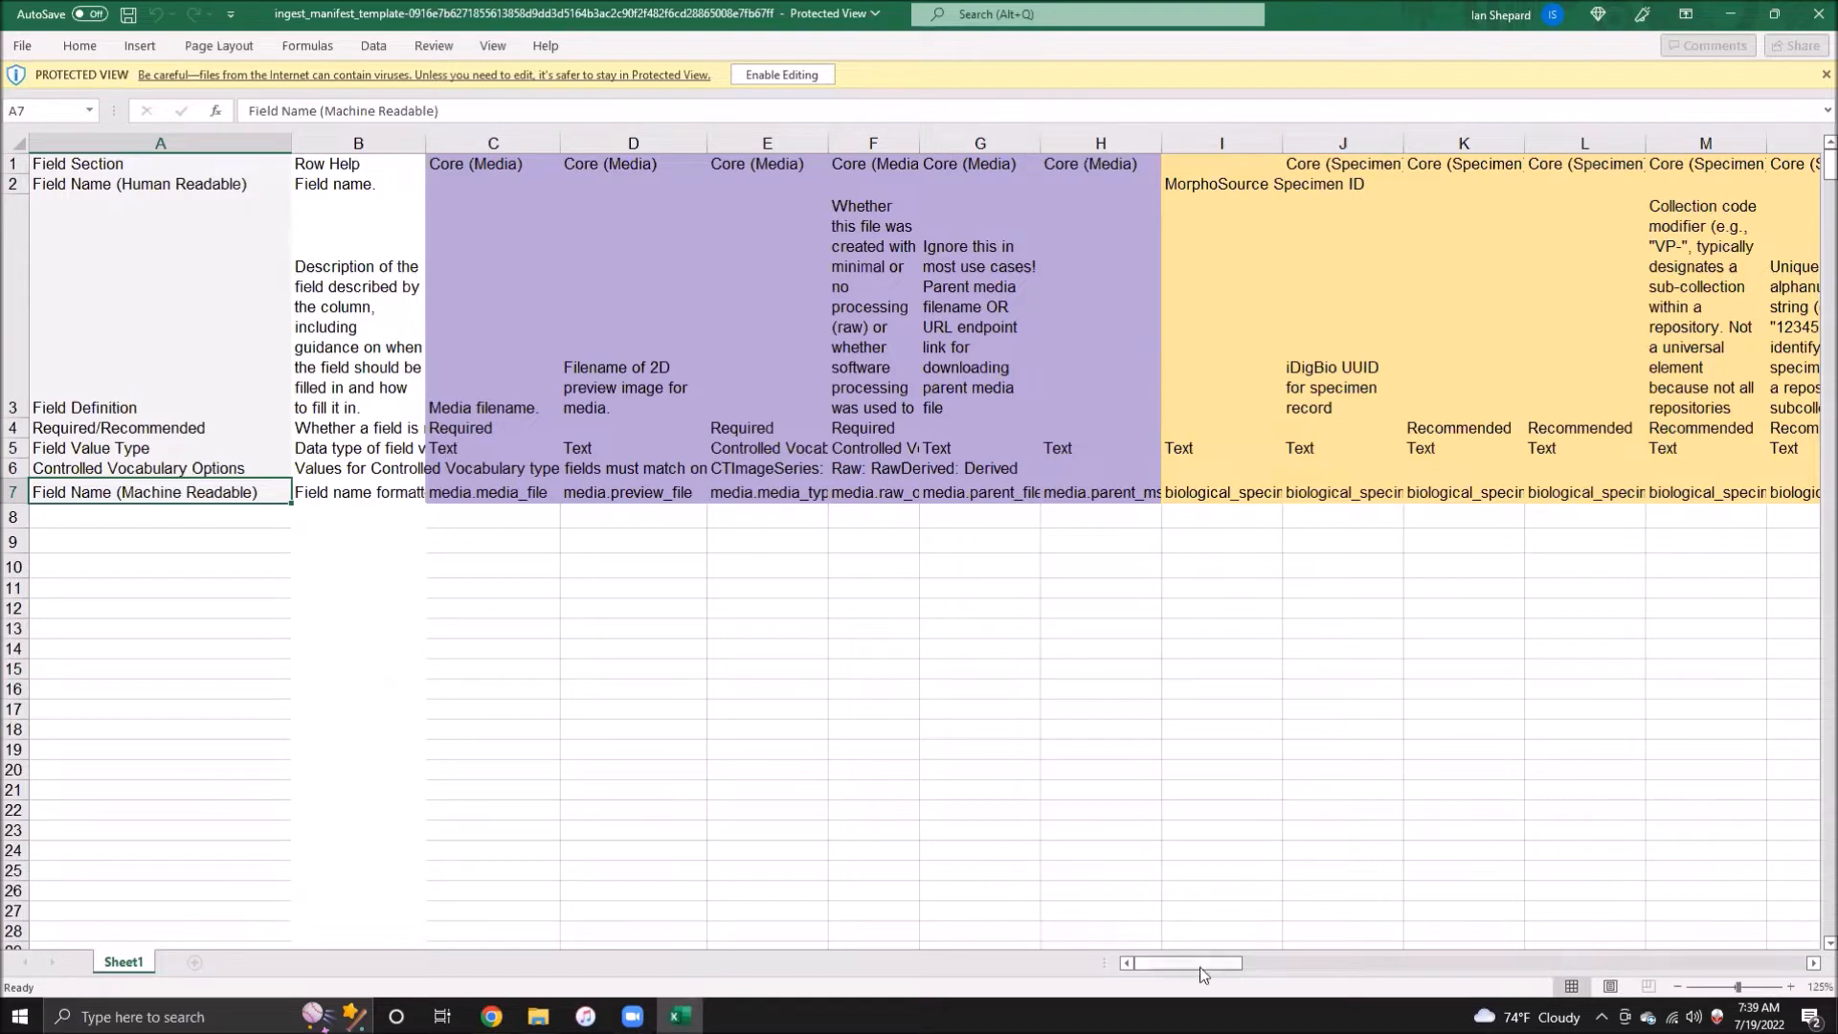
# Step: Examine the blank manifest's machine-readable field names in row 7, up to media.preview_file
pyautogui.moveTo(1198, 965)
pyautogui.mouseDown()
pyautogui.moveTo(1371, 995)
pyautogui.moveTo(1455, 993)
pyautogui.moveTo(1519, 959)
pyautogui.moveTo(1769, 989)
pyautogui.moveTo(1738, 971)
pyautogui.moveTo(1200, 964)
pyautogui.mouseUp()
pyautogui.press('Right')
pyautogui.press('Right')
pyautogui.press('Right')
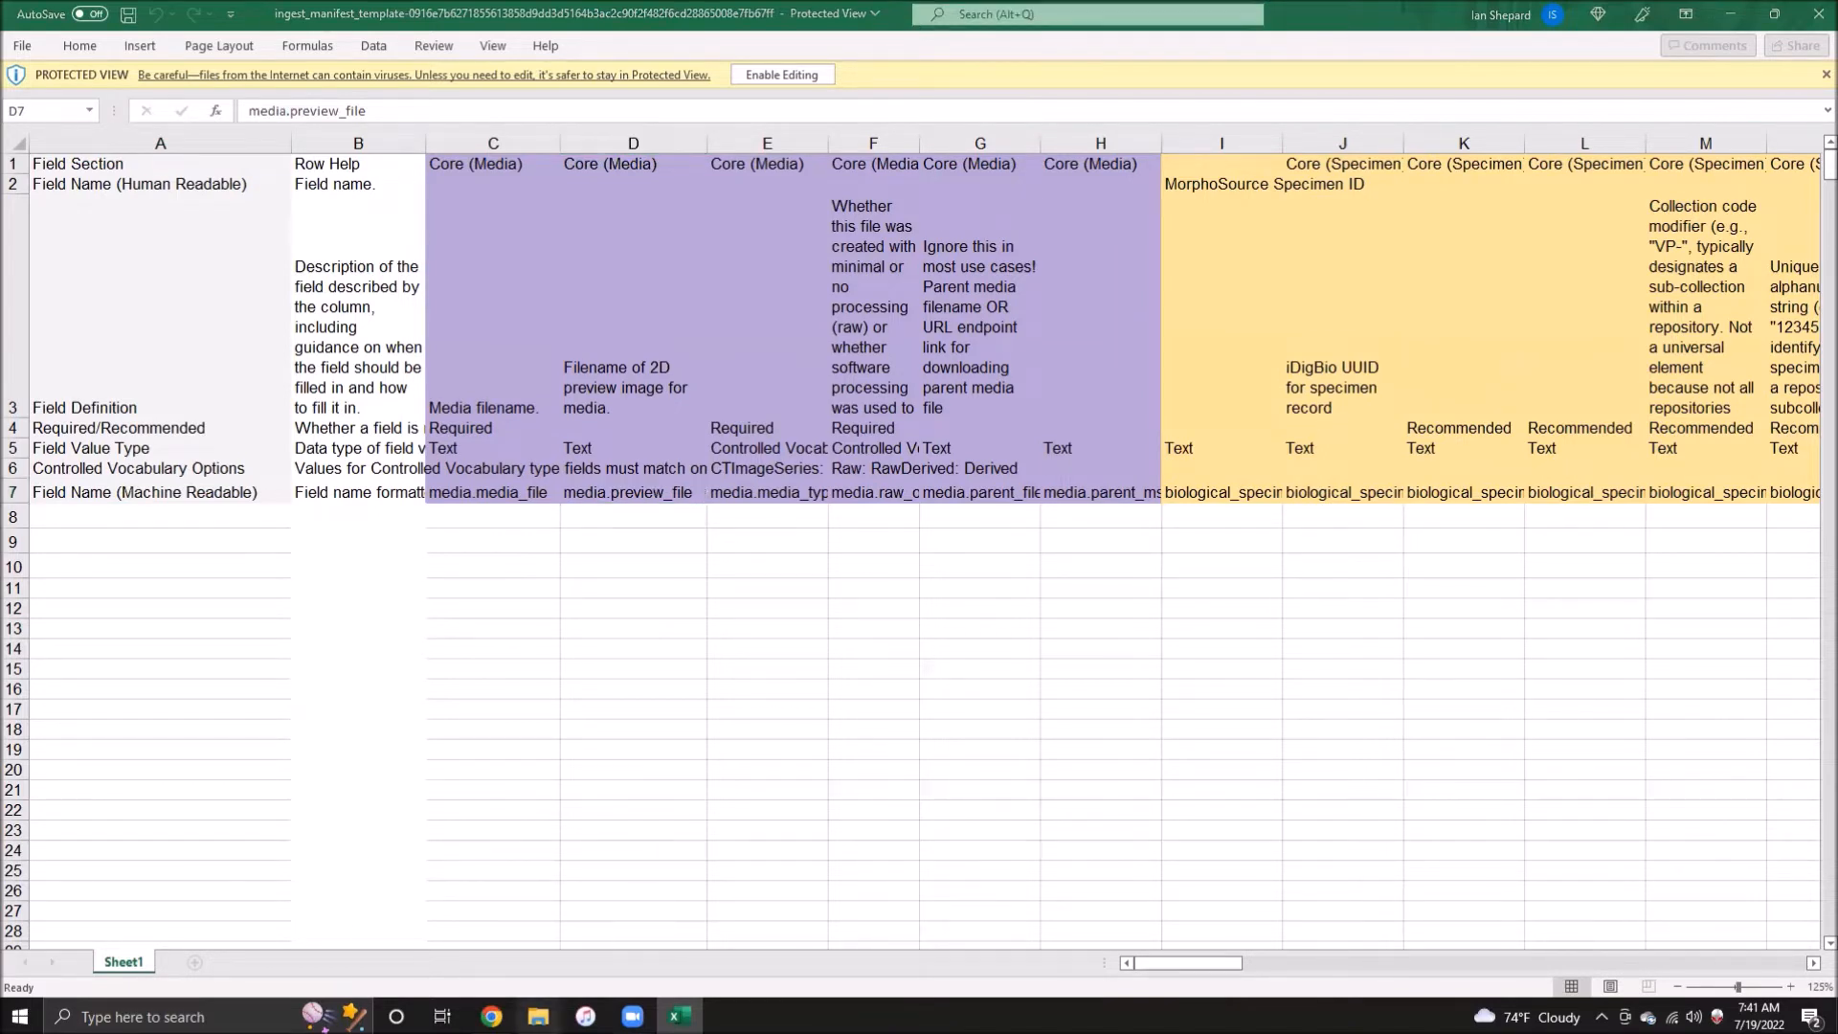
# Step: Switch to the completed ingest_manifest_template-0075MT workbook and review its media file, preview file, media type and raw-or-derived columns
pyautogui.click(635, 900)
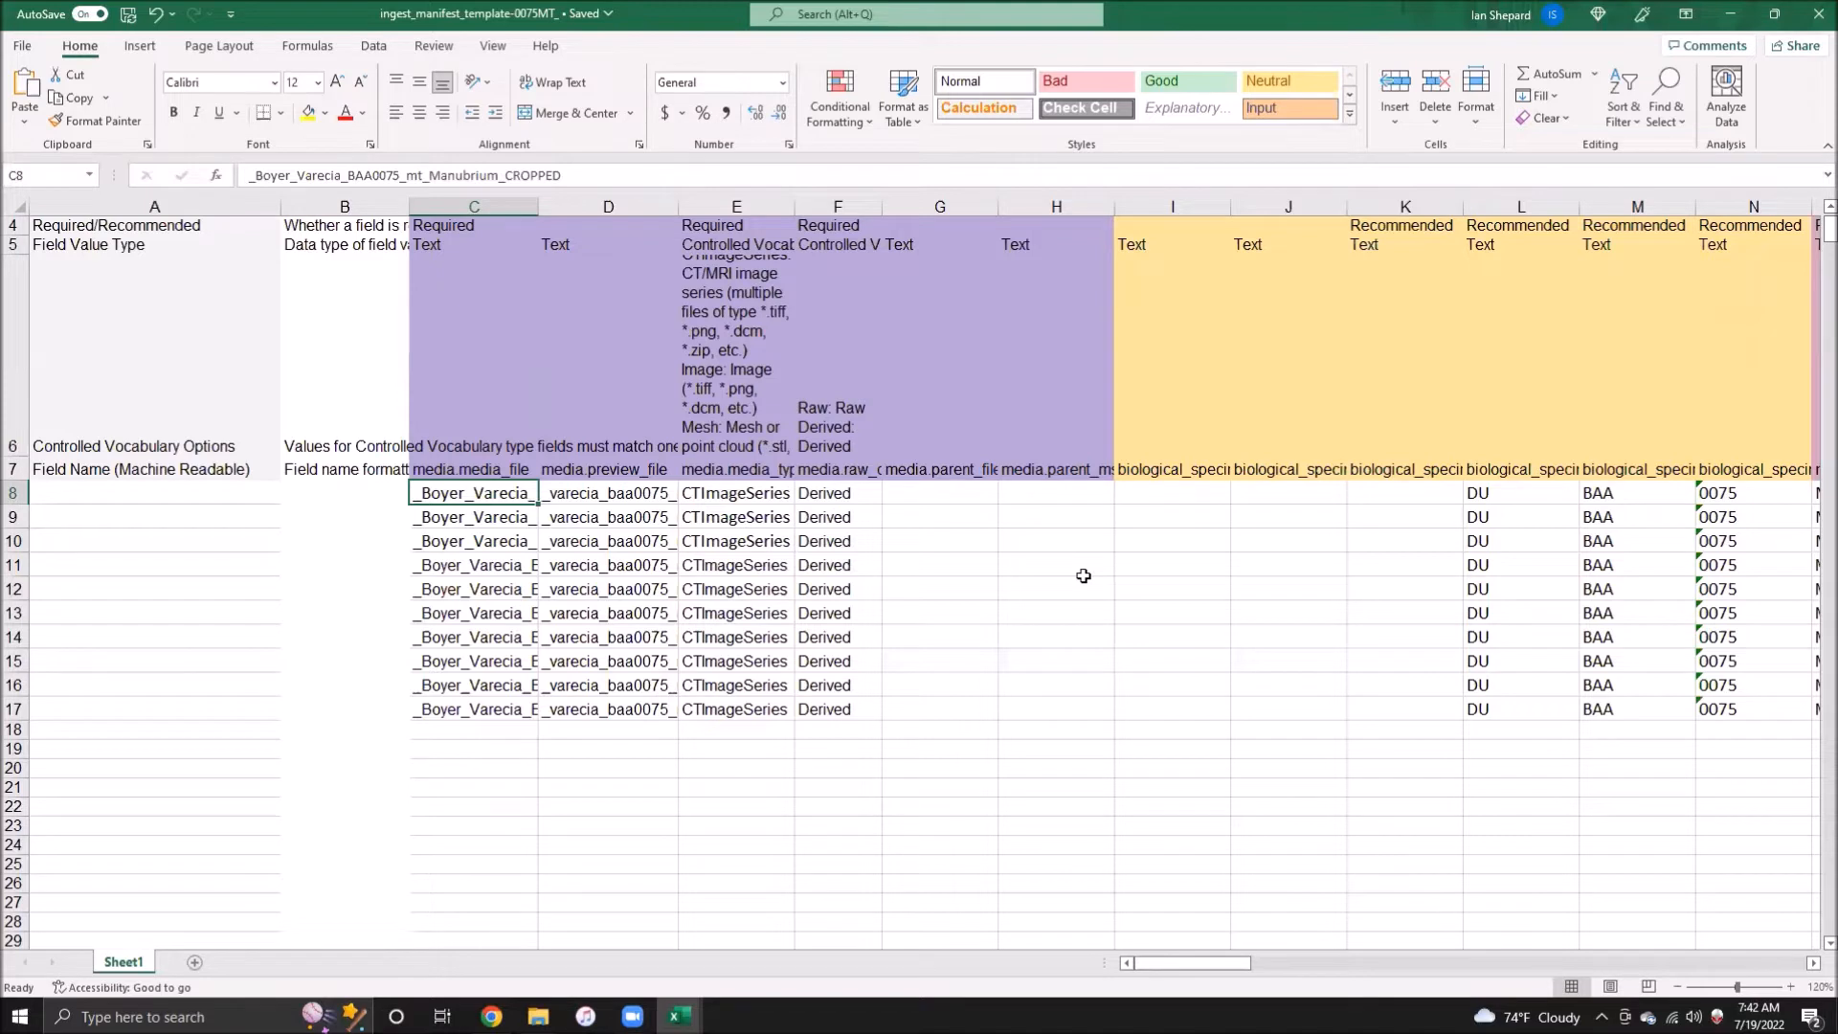
pyautogui.press('Up')
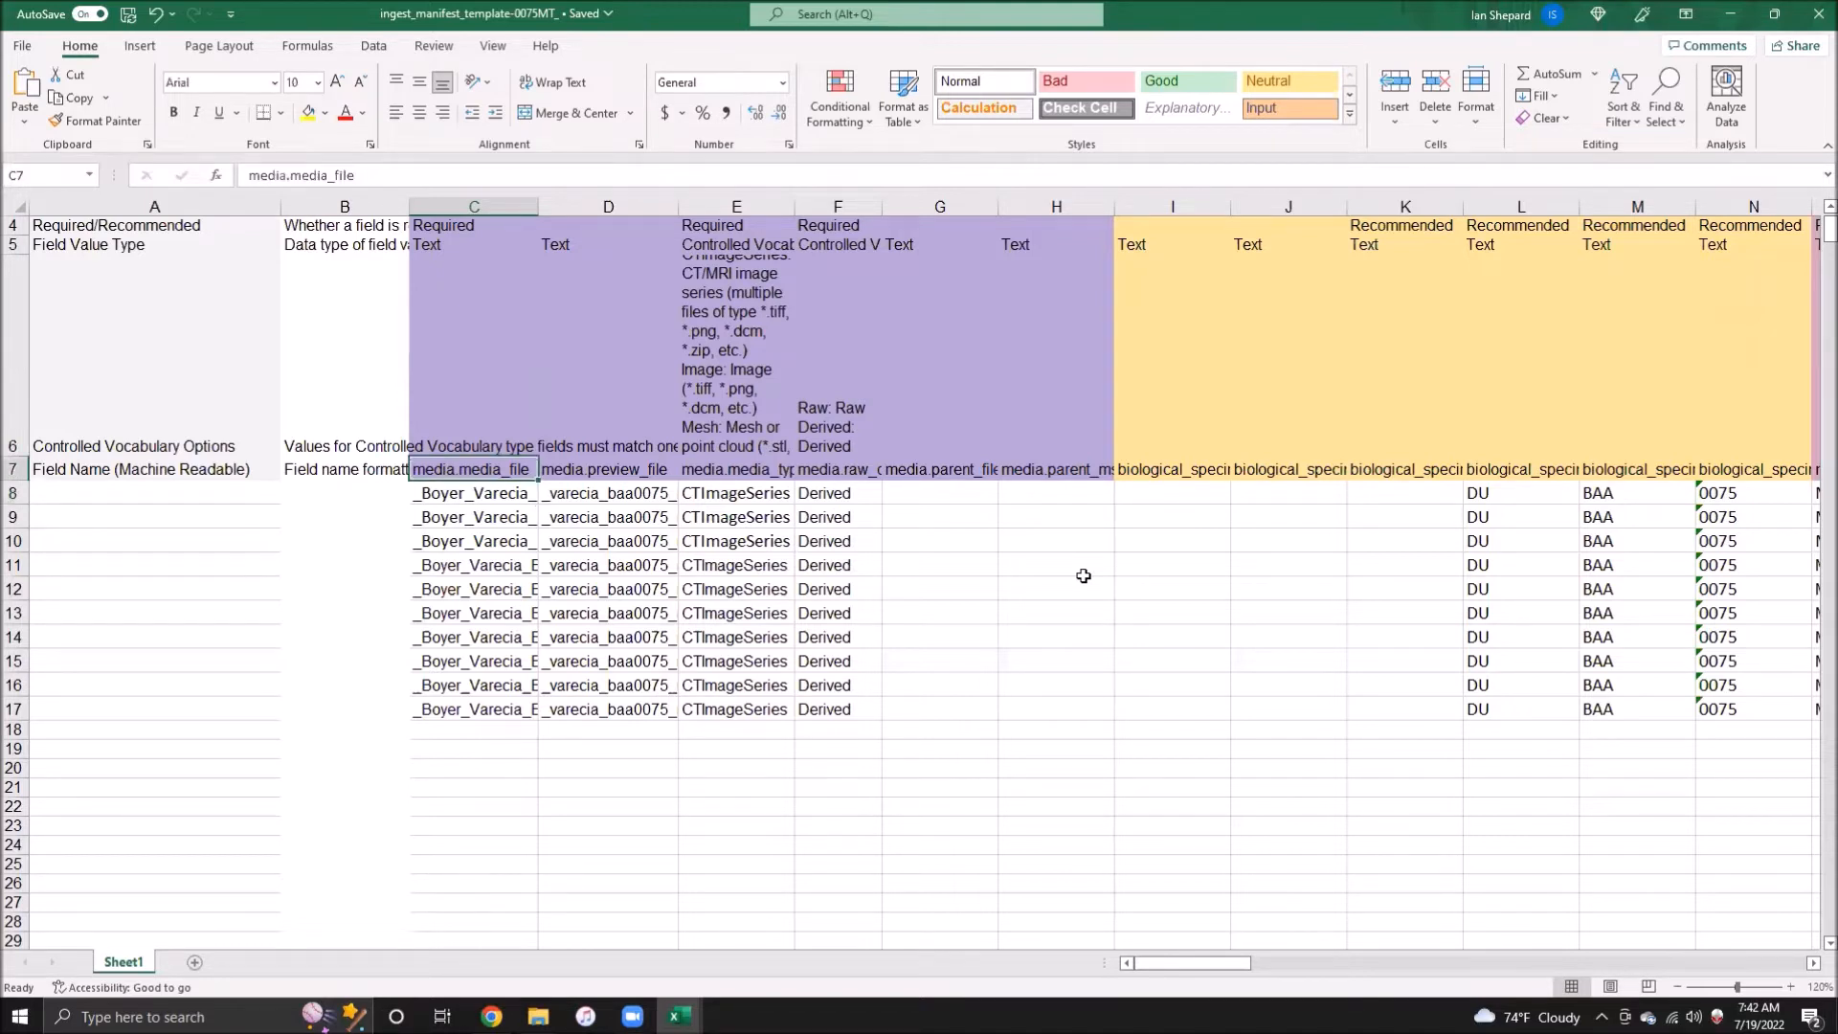
pyautogui.press('Down')
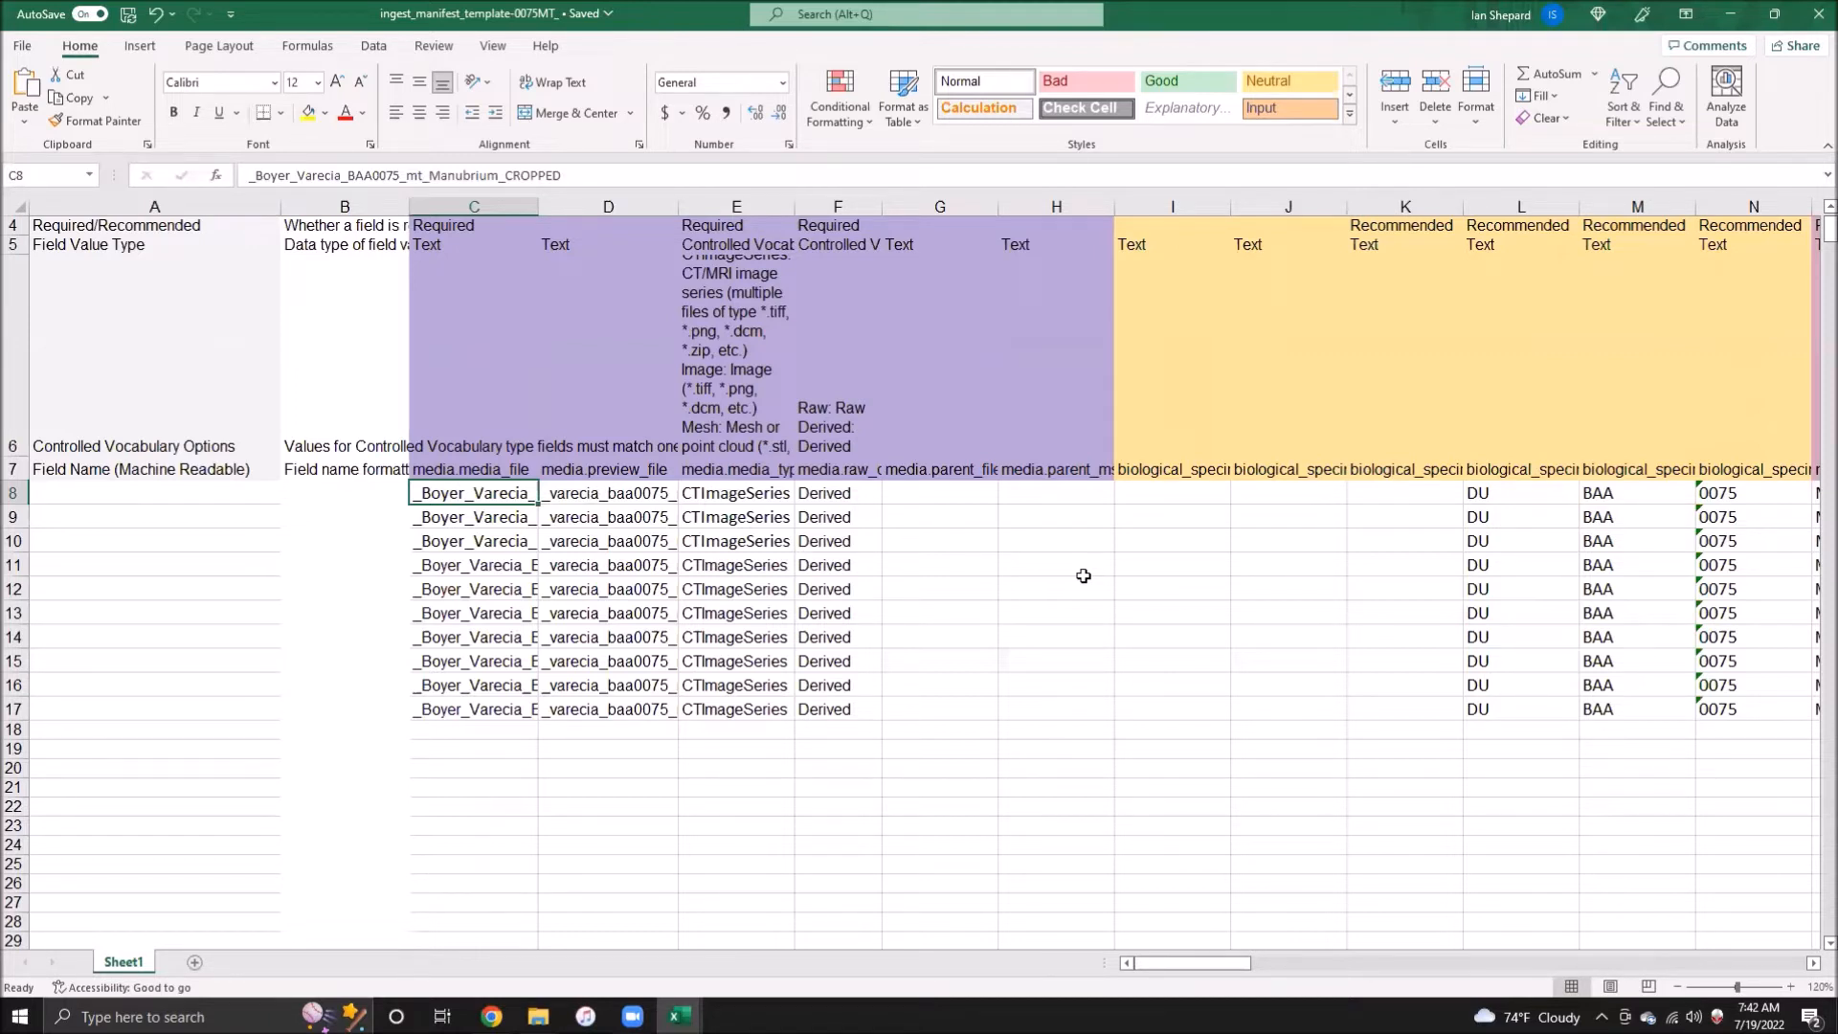
pyautogui.press('Down')
pyautogui.press('Down')
pyautogui.press('Down')
pyautogui.press('Right')
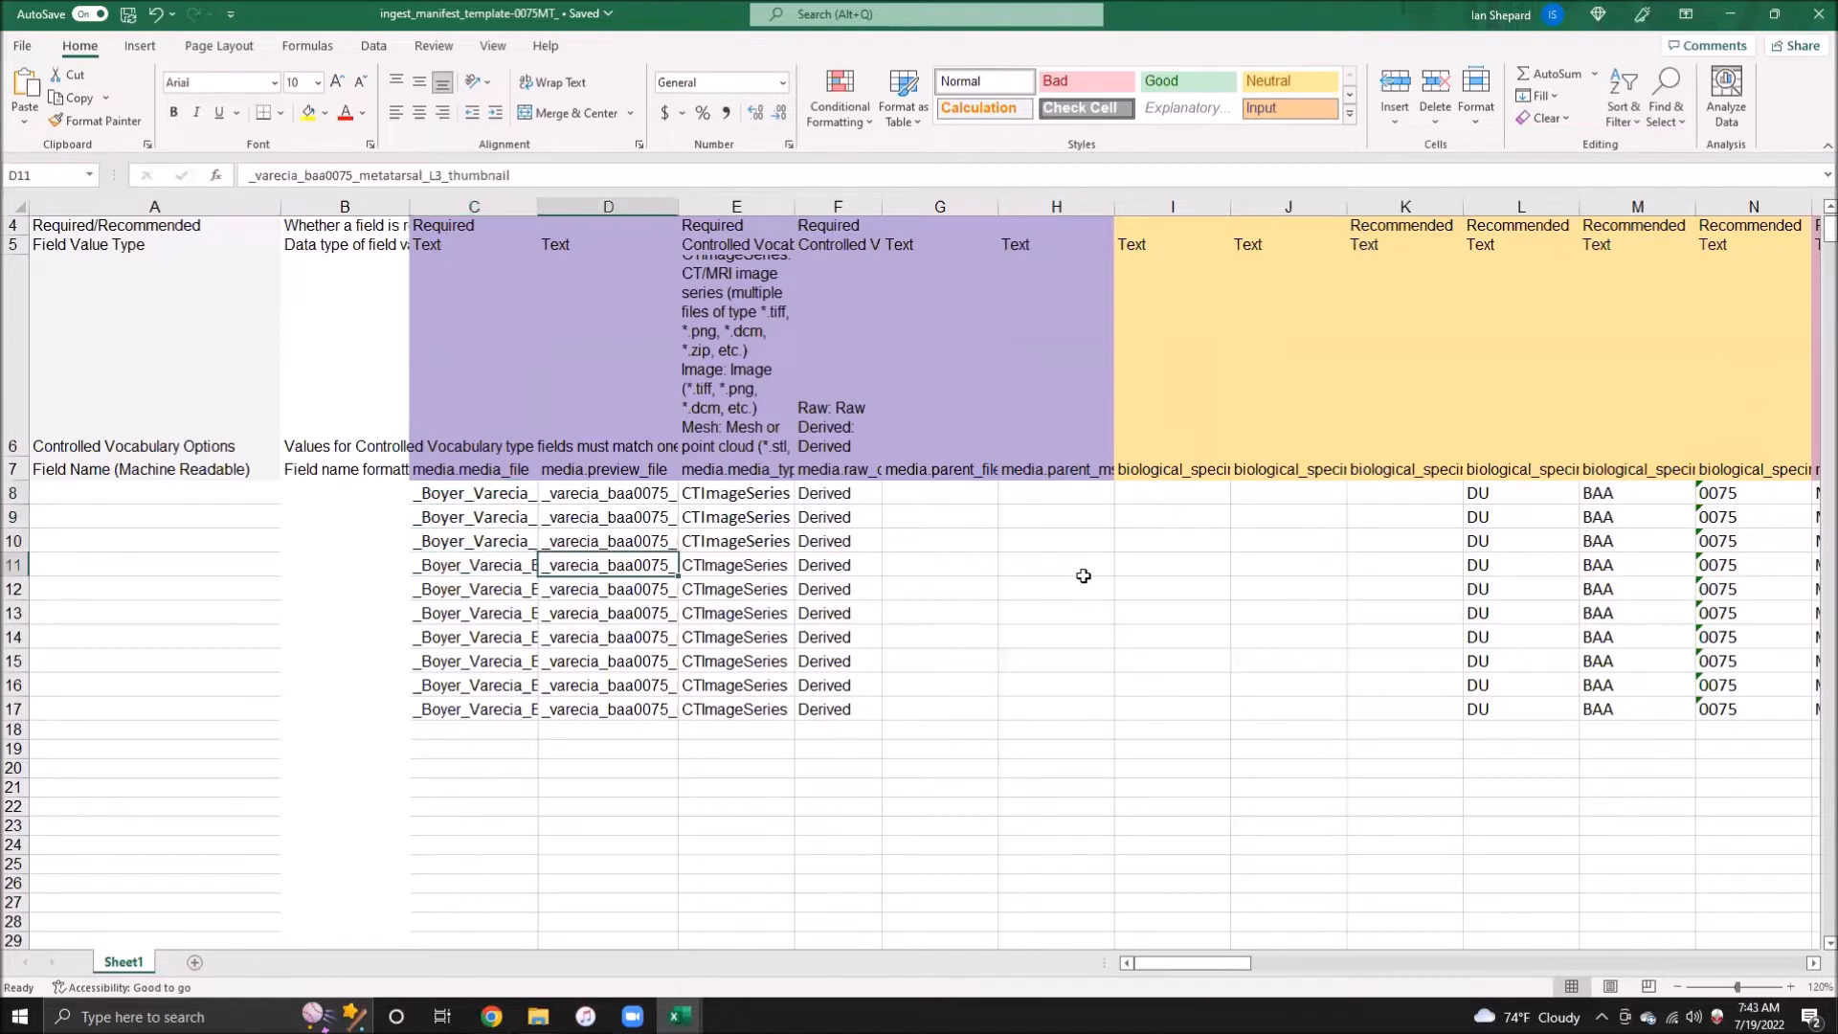
pyautogui.press('Up')
pyautogui.press('Up')
pyautogui.press('Up')
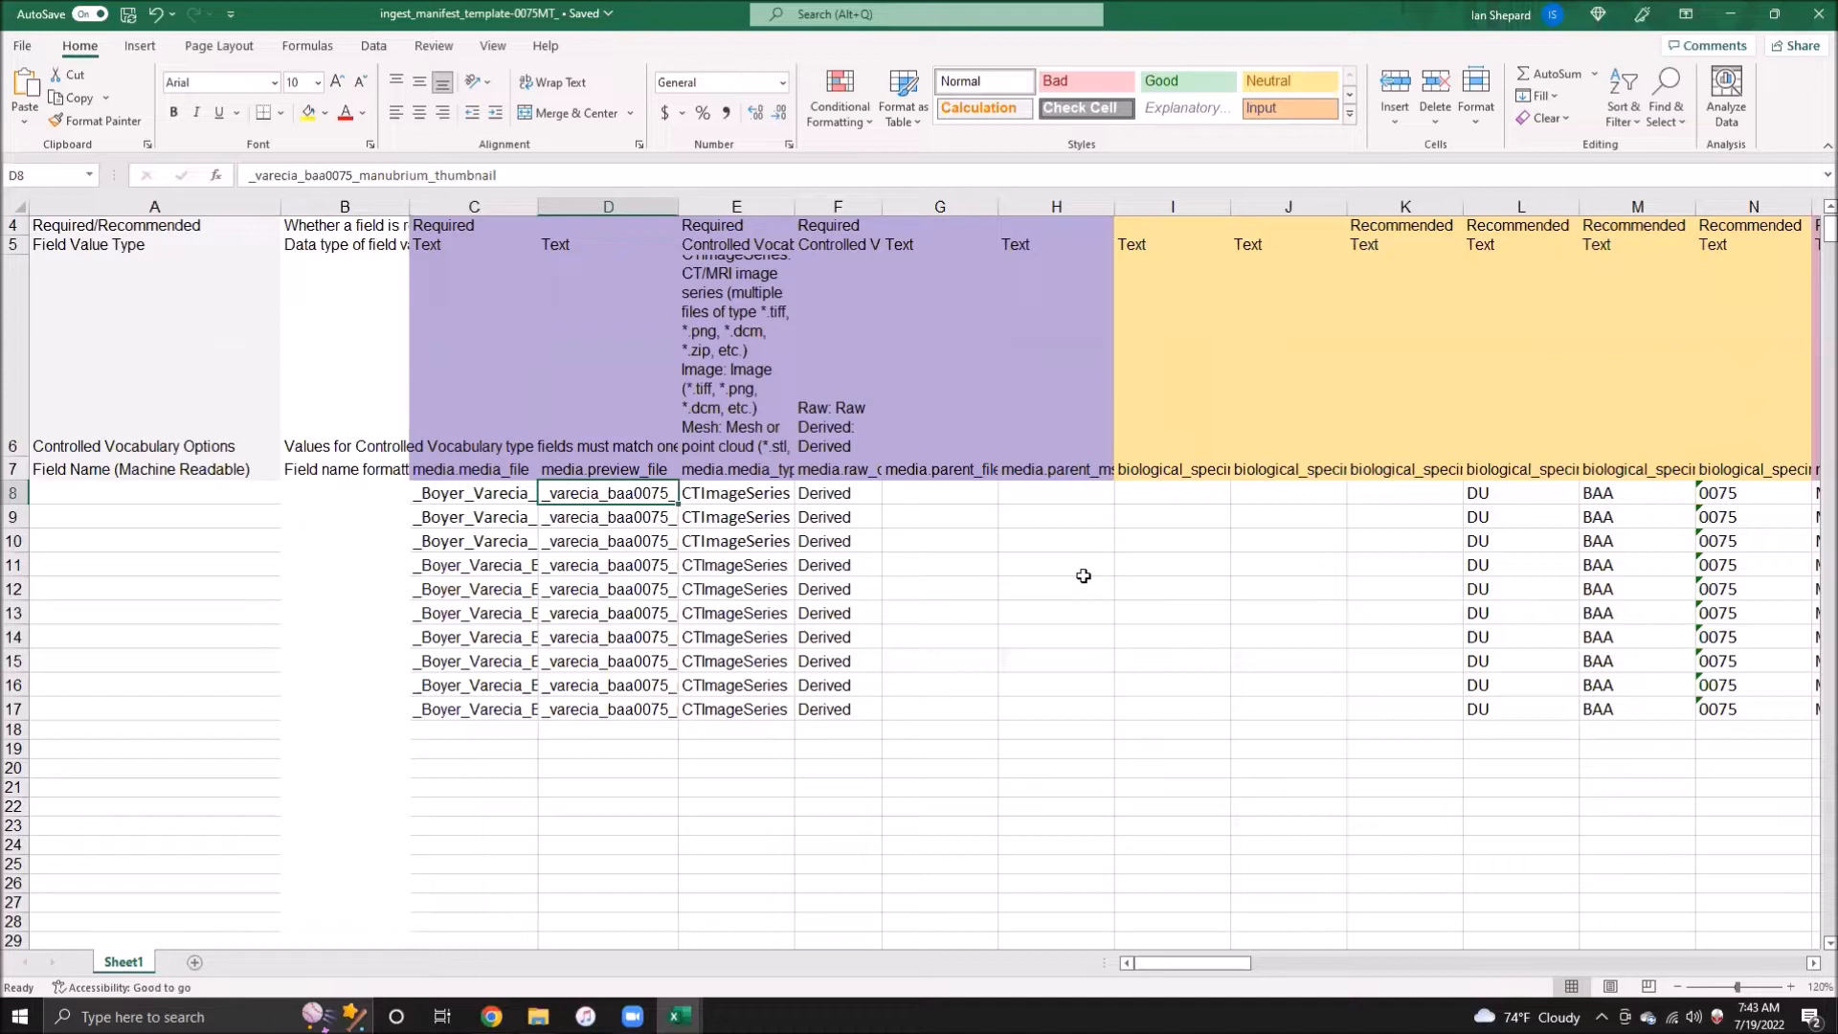
pyautogui.press('Right')
pyautogui.press('Up')
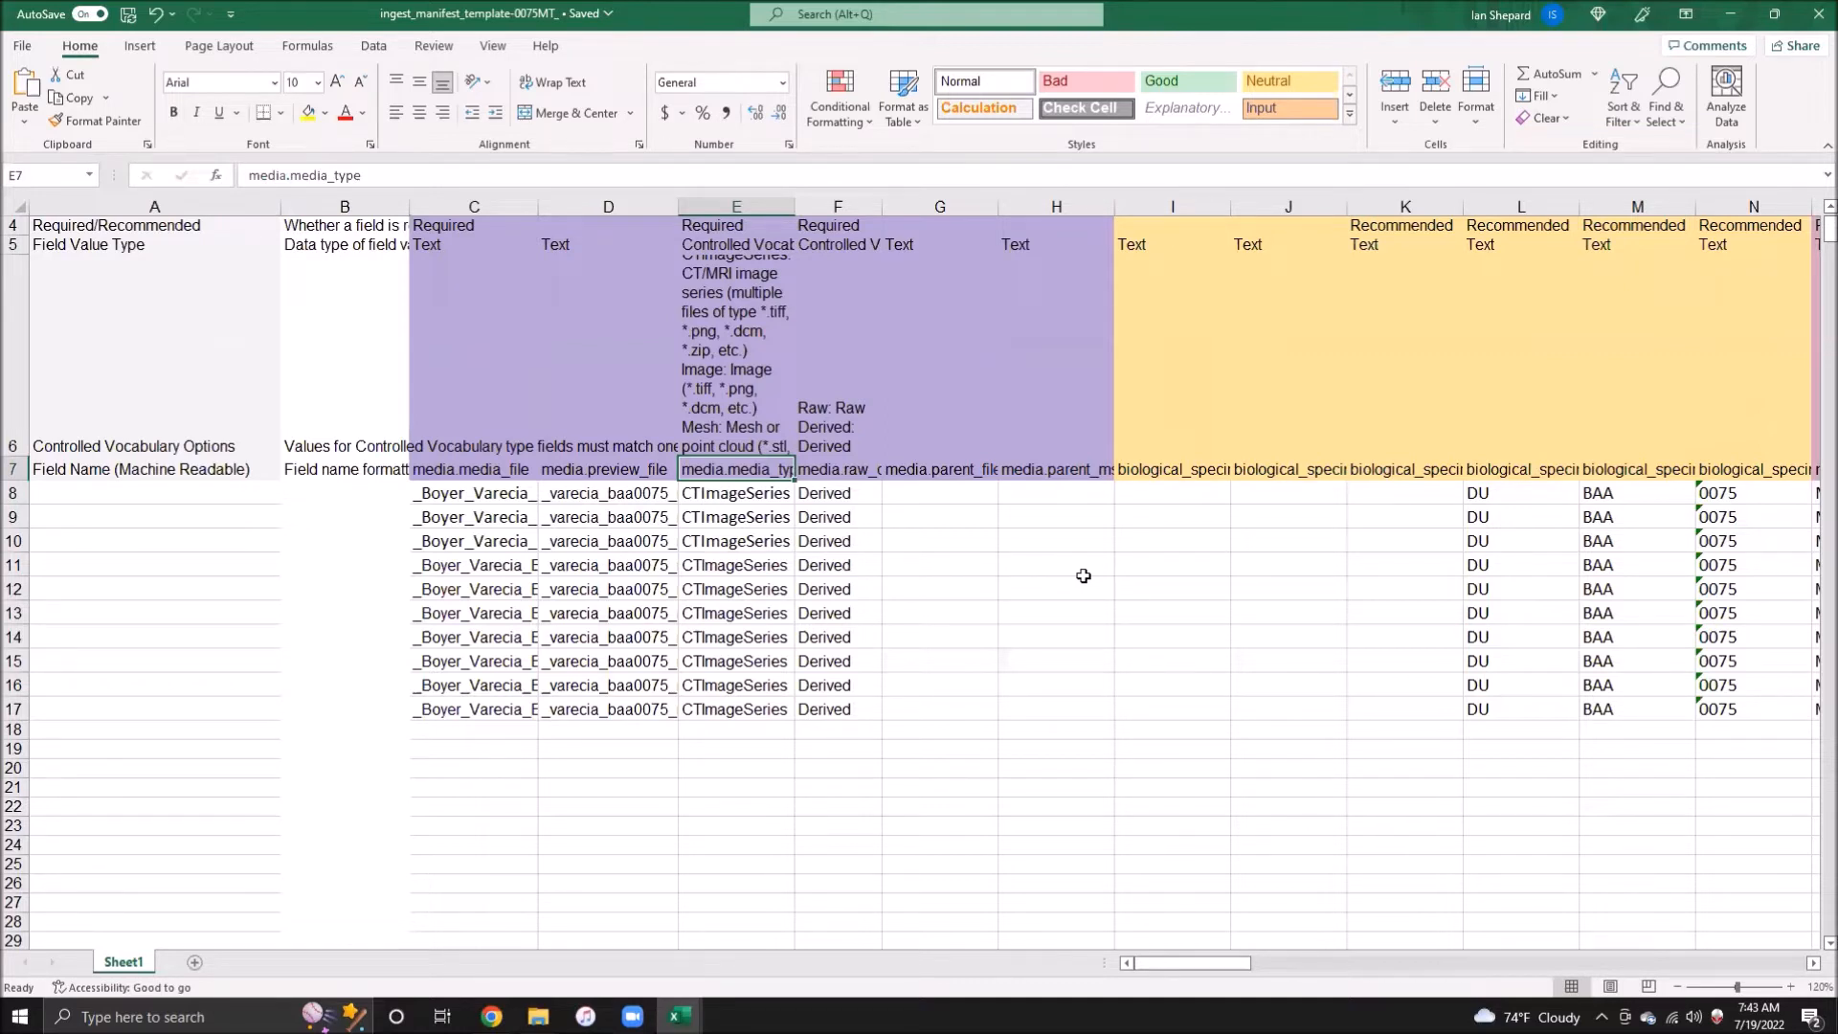
pyautogui.press('Right')
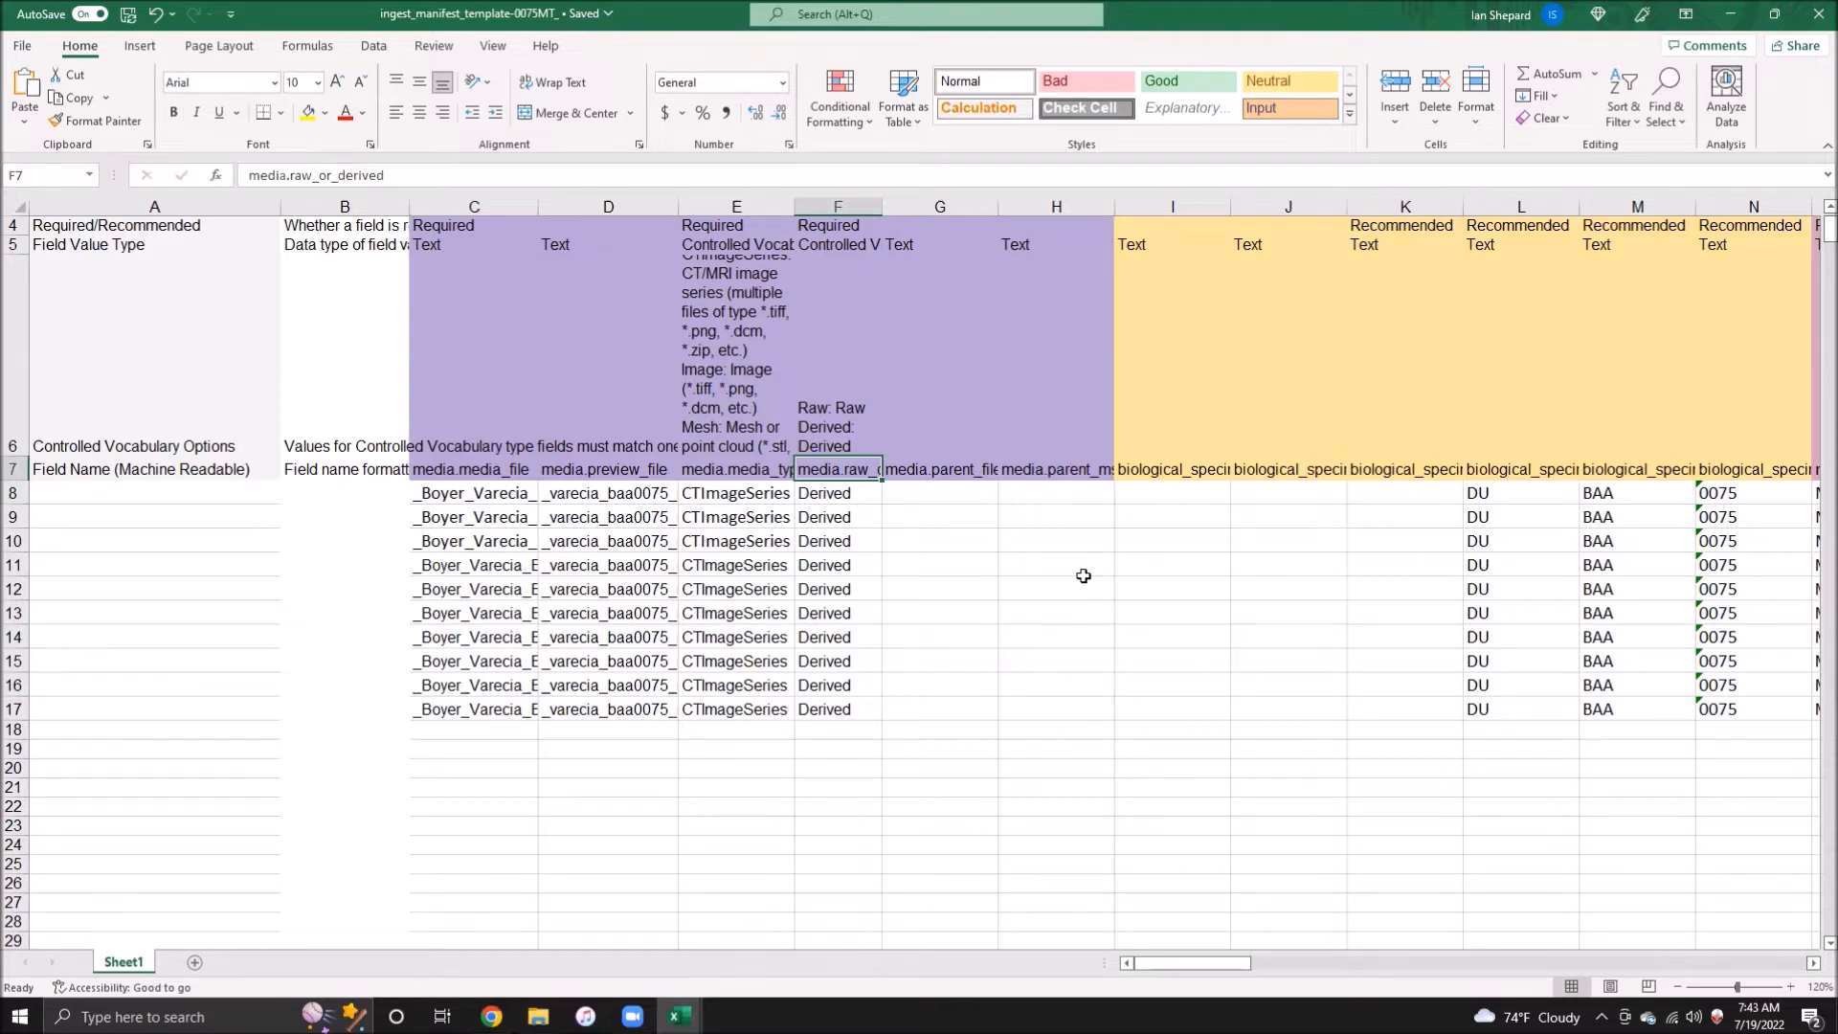
# Step: Review the core biological specimen fields in row 7, from ms_id through institution code to catalog_number
pyautogui.press('Right')
pyautogui.press('Right')
pyautogui.press('Right')
pyautogui.press('Right')
pyautogui.press('Right')
pyautogui.press('Right')
pyautogui.press('Right')
pyautogui.press('Right')
pyautogui.press('Right')
pyautogui.press('Right')
pyautogui.press('Right')
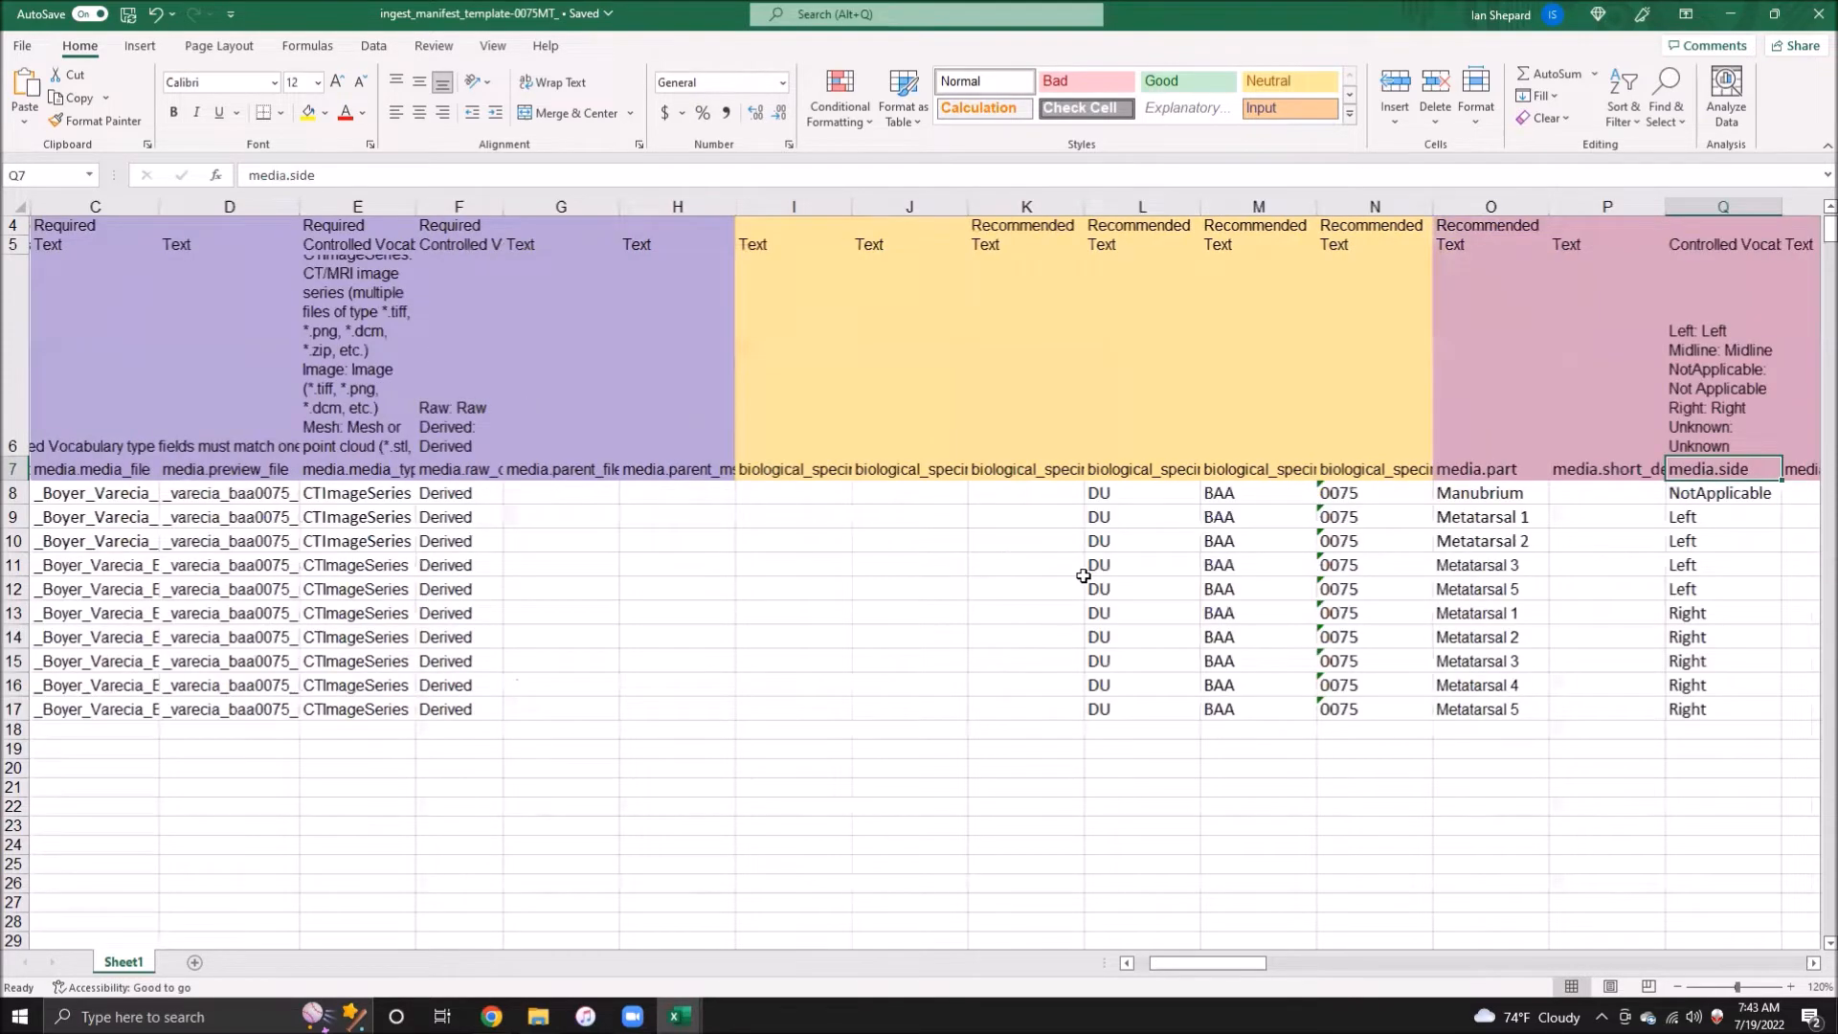
pyautogui.press('Left')
pyautogui.press('Left')
pyautogui.press('Left')
pyautogui.press('Left')
pyautogui.press('Left')
pyautogui.press('Left')
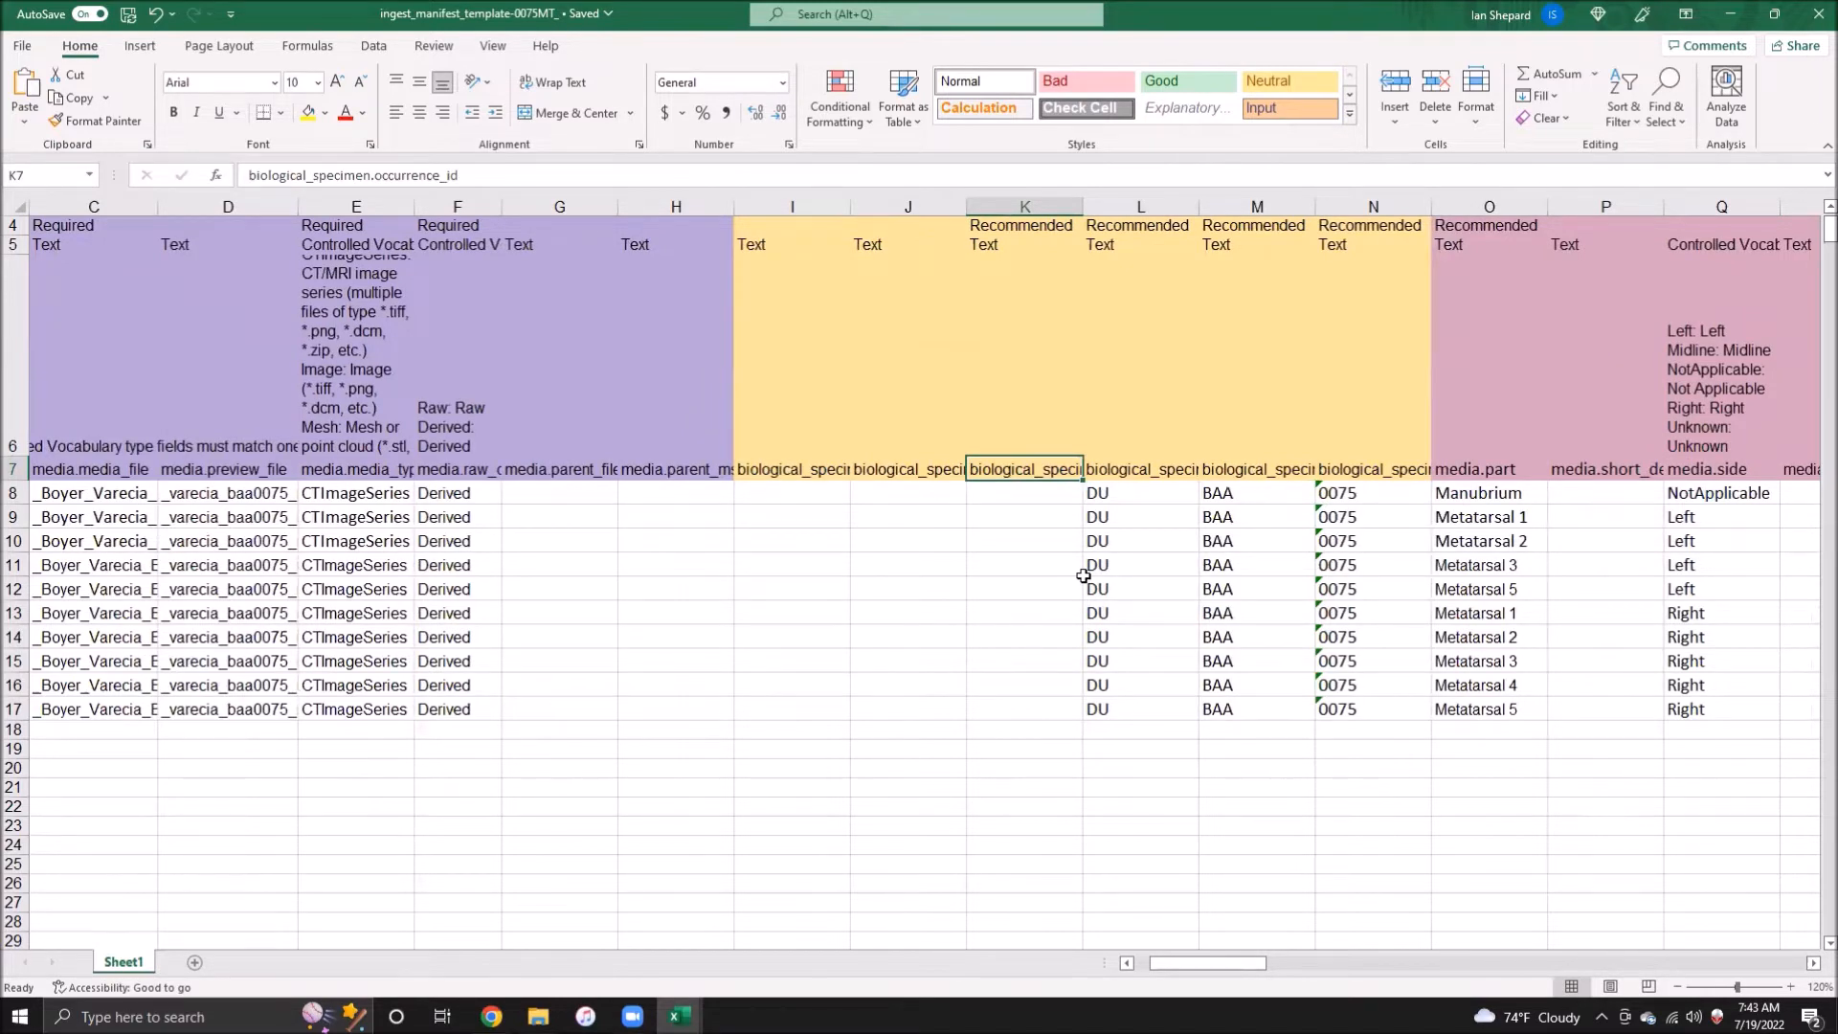
pyautogui.press('Left')
pyautogui.press('Left')
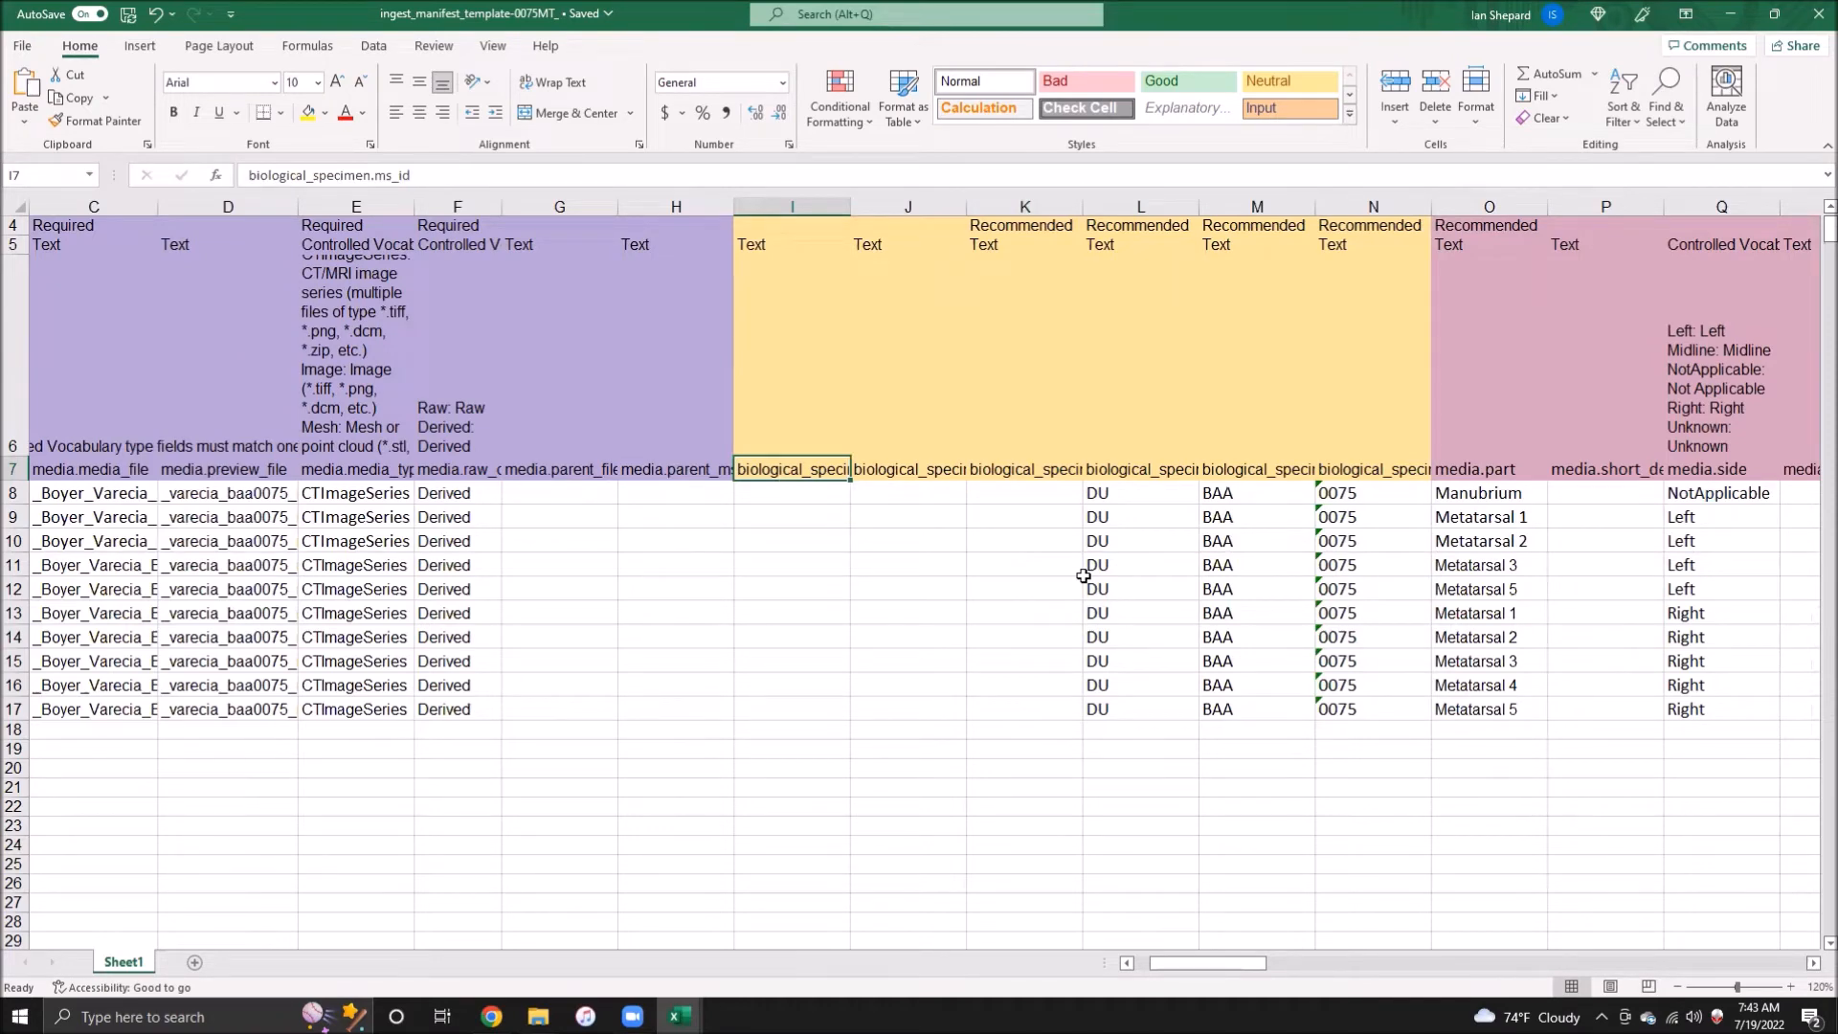
pyautogui.press('Right')
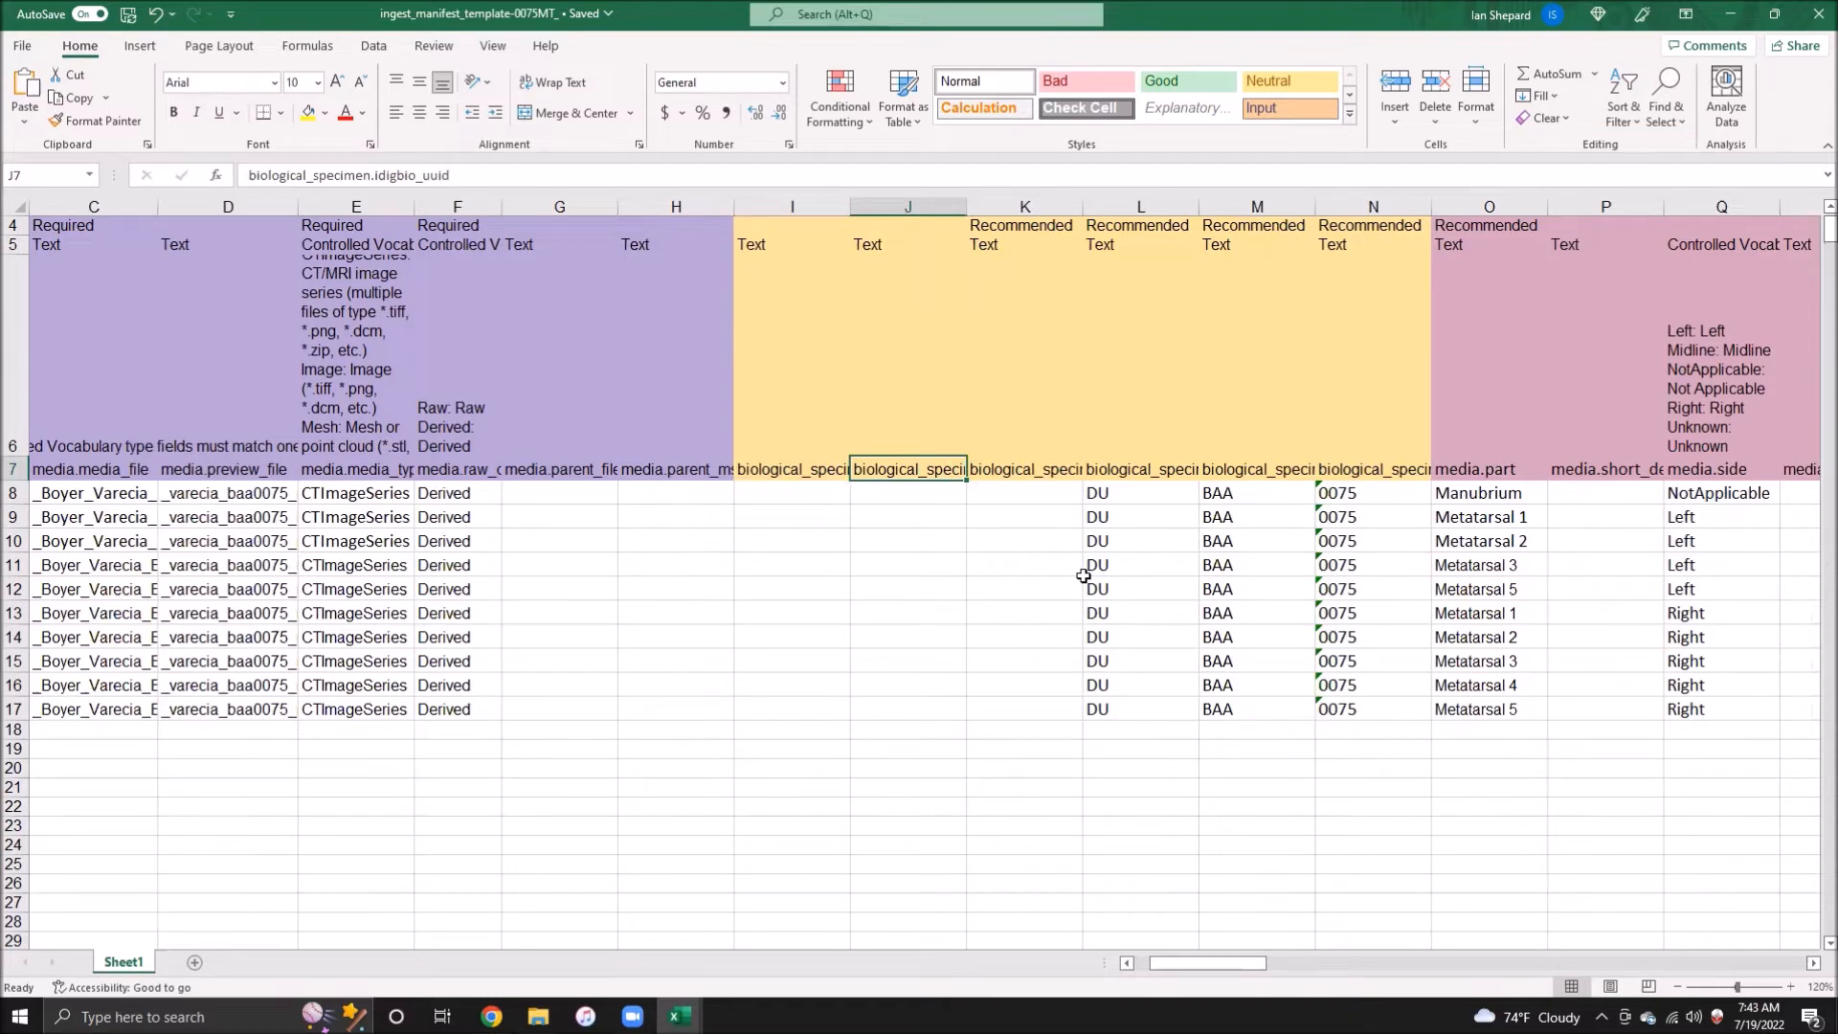
pyautogui.press('Right')
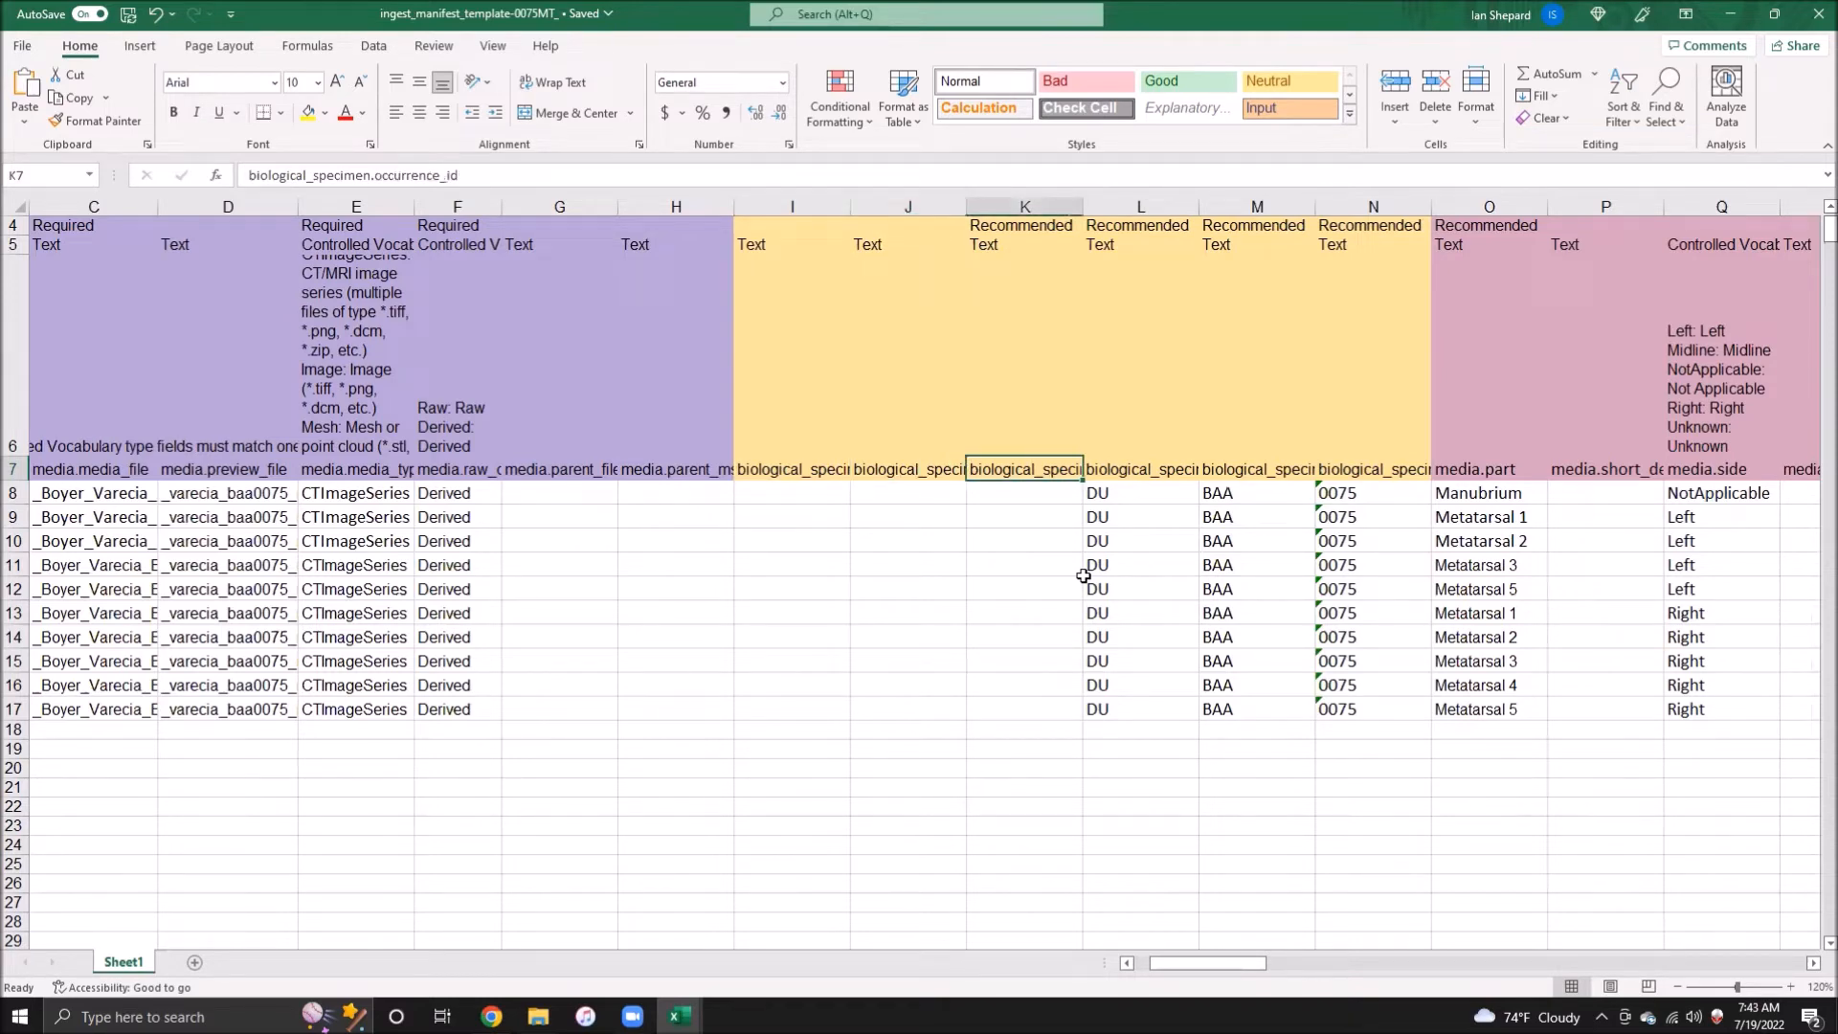
pyautogui.press('Right')
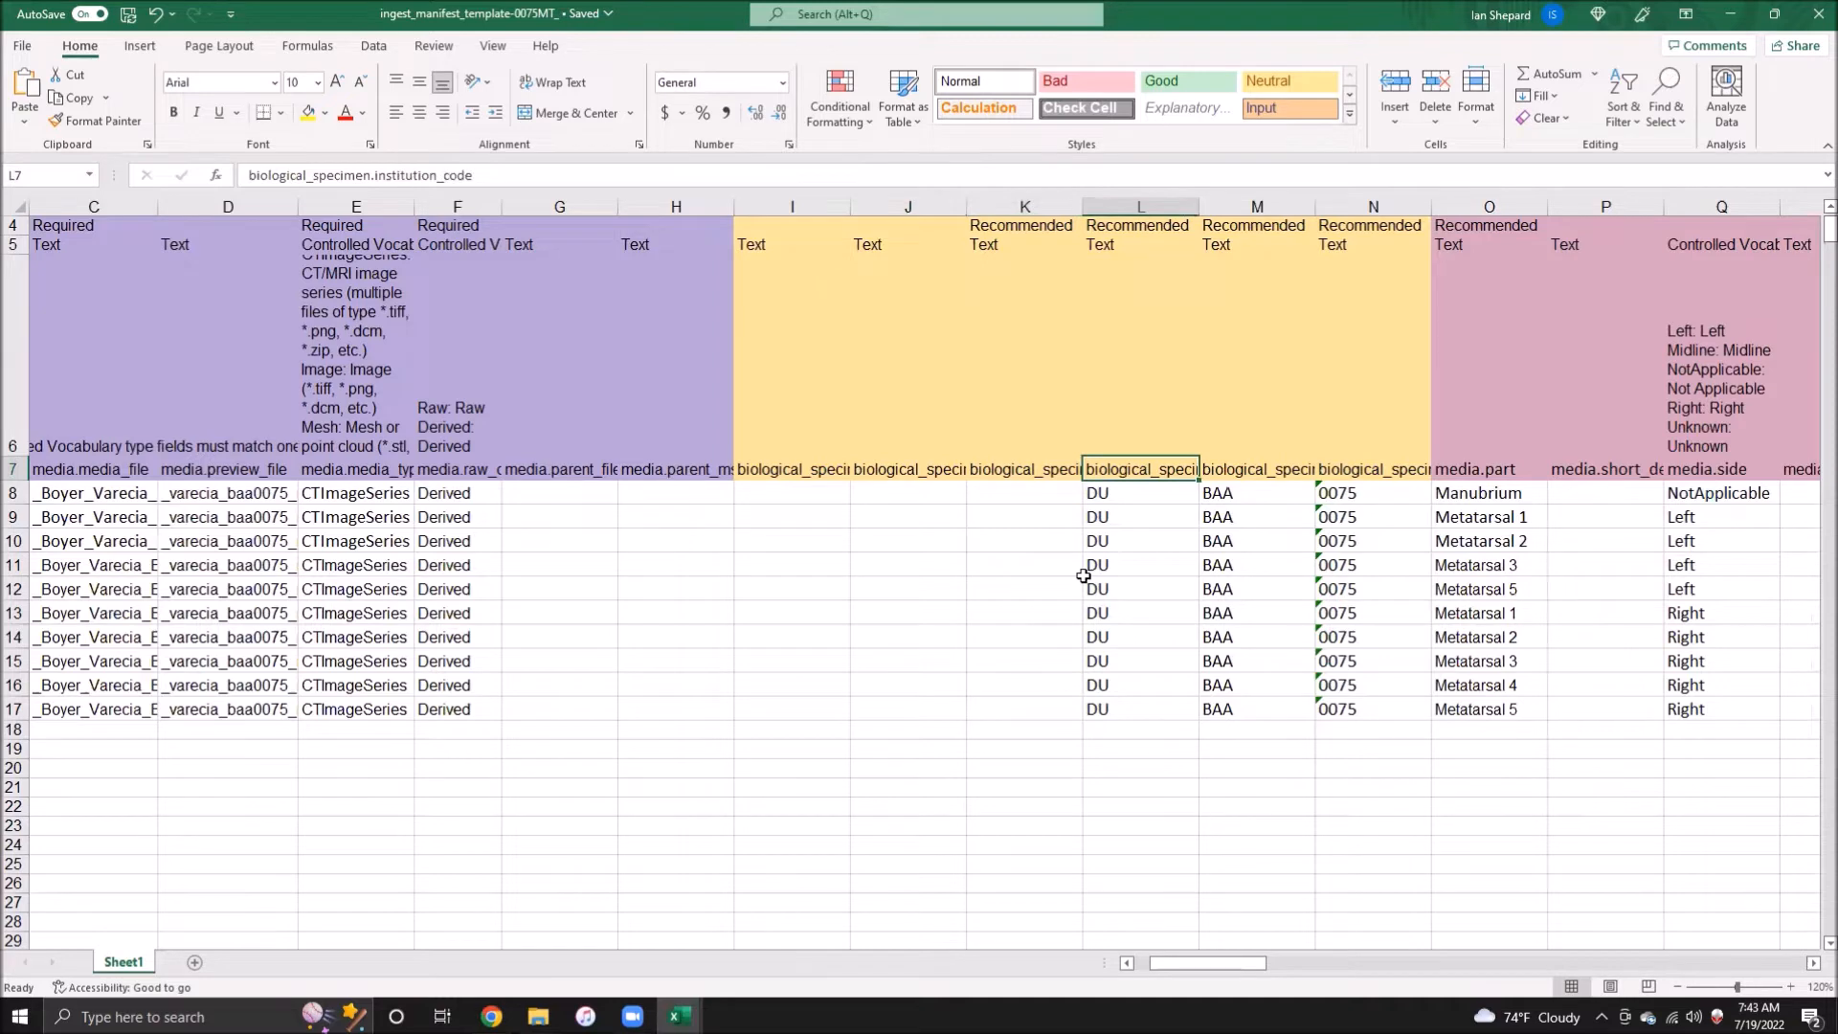
pyautogui.press('Right')
pyautogui.press('Right')
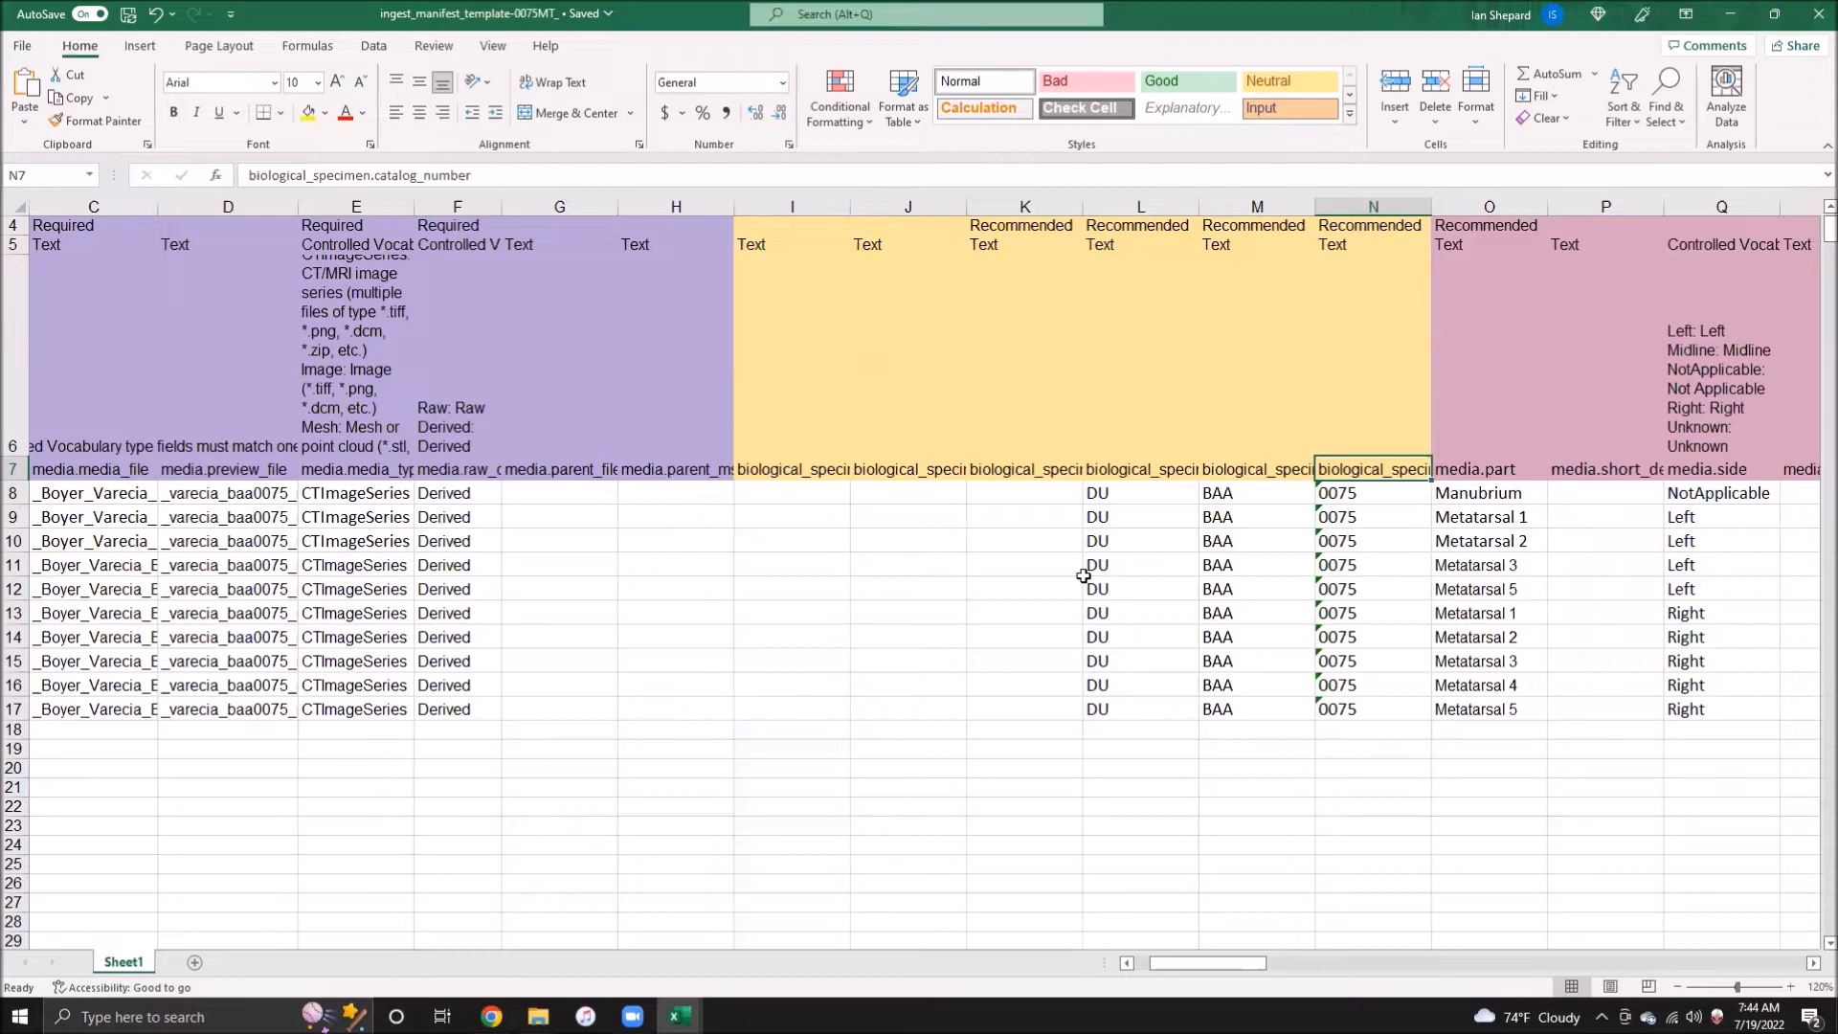
# Step: Review the media description fields in row 7, from media.part and media.side through creator, identifier and date_created
pyautogui.press('Right')
pyautogui.press('Right')
pyautogui.press('Right')
pyautogui.press('Right')
pyautogui.press('Right')
pyautogui.press('Right')
pyautogui.press('Right')
pyautogui.press('Right')
pyautogui.press('Right')
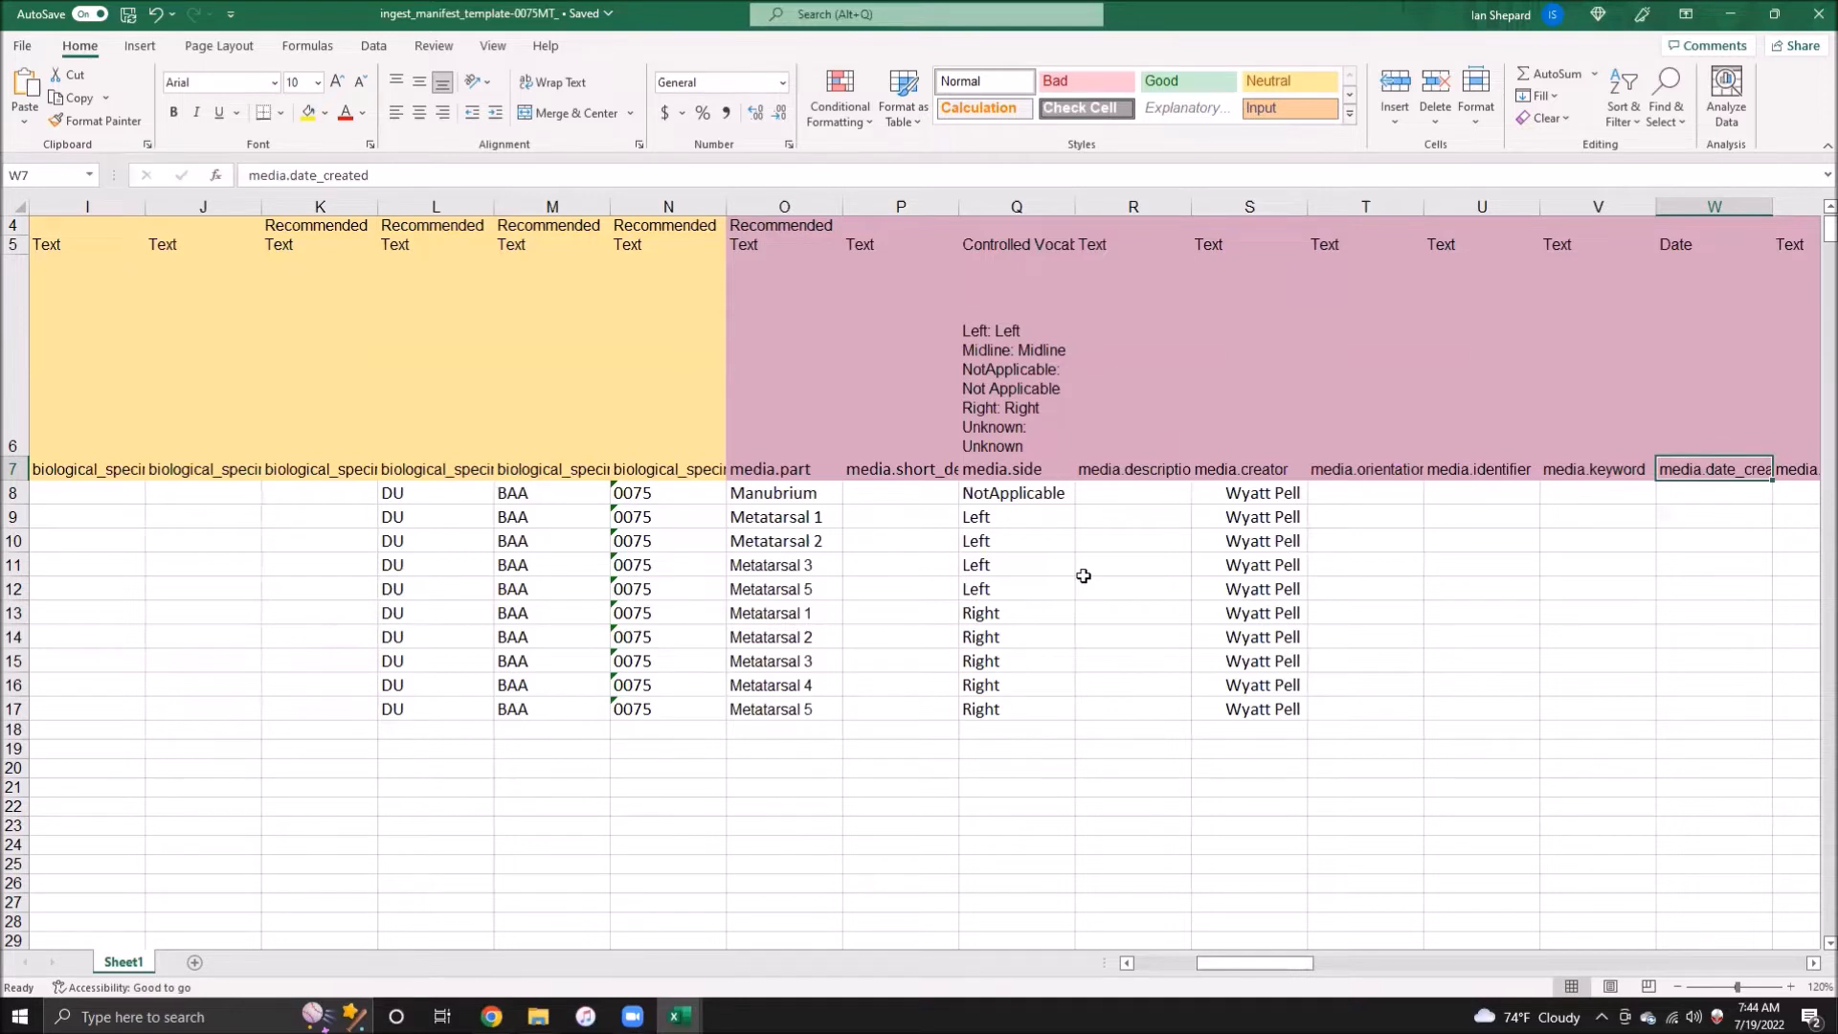
pyautogui.press('Left')
pyautogui.press('Left')
pyautogui.press('Left')
pyautogui.press('Right')
pyautogui.press('Right')
pyautogui.press('Right')
pyautogui.press('Right')
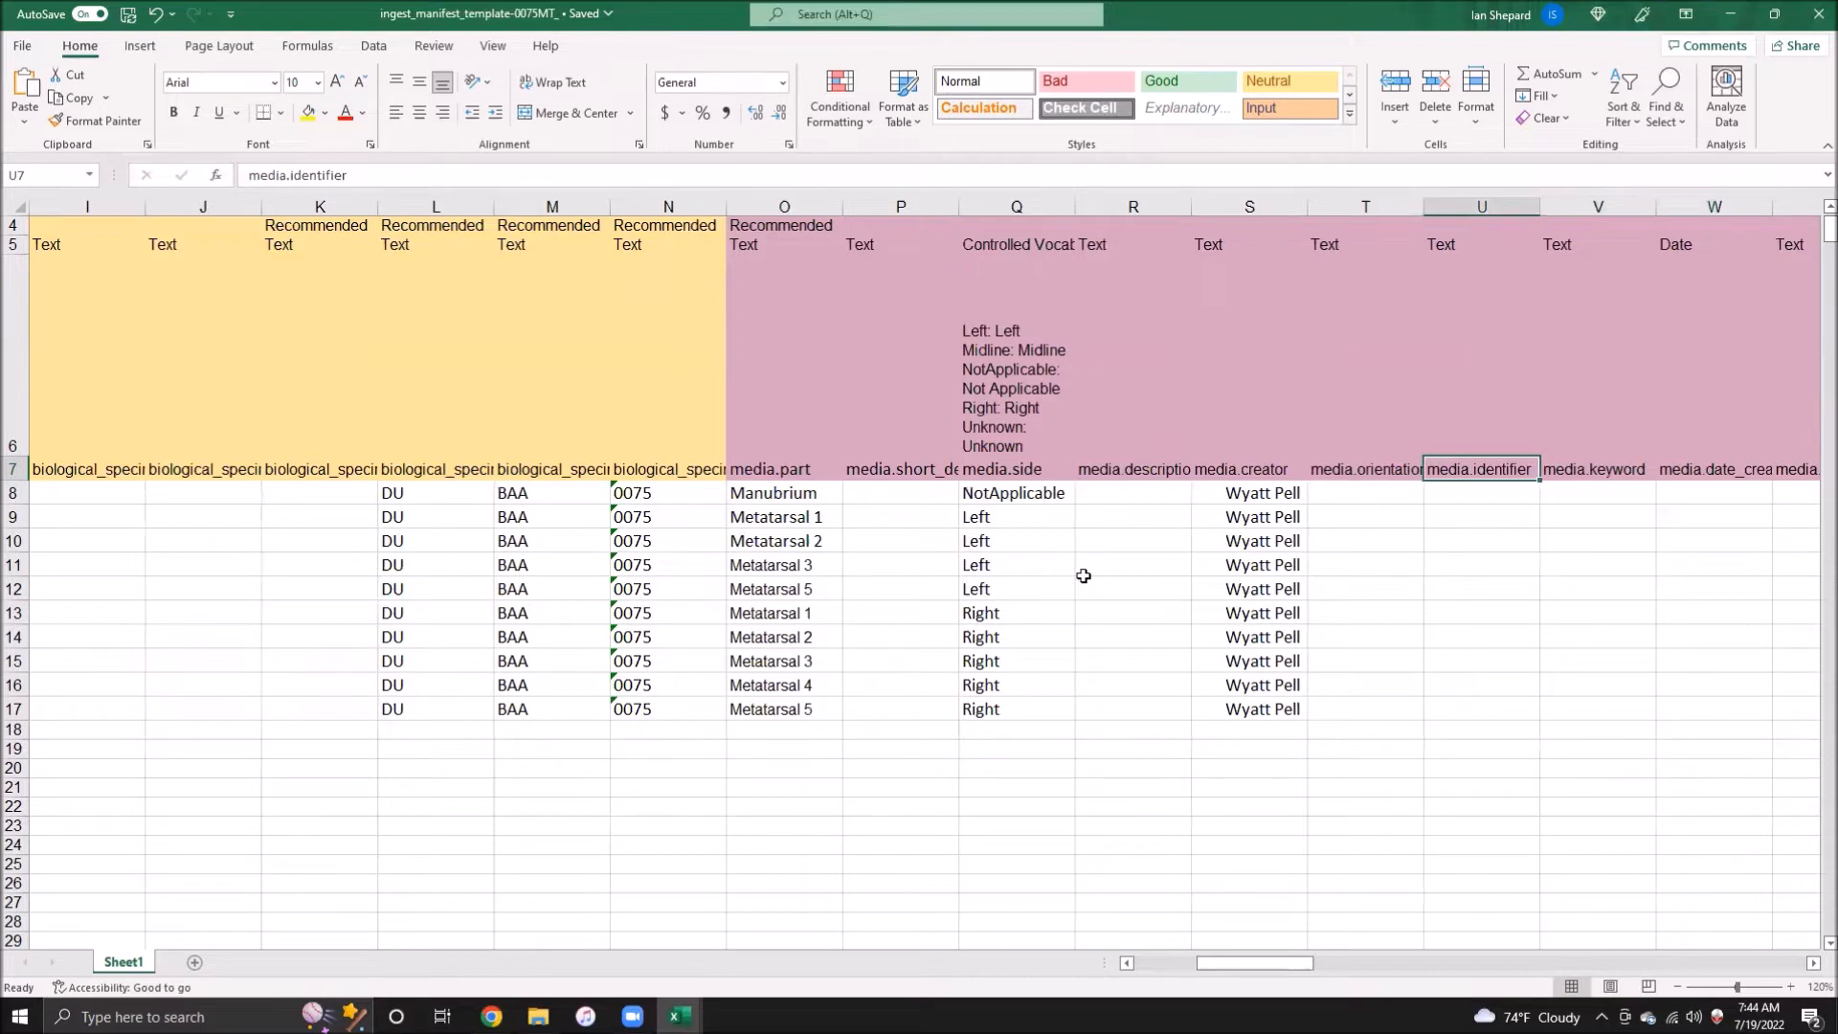
pyautogui.press('Right')
pyautogui.press('Right')
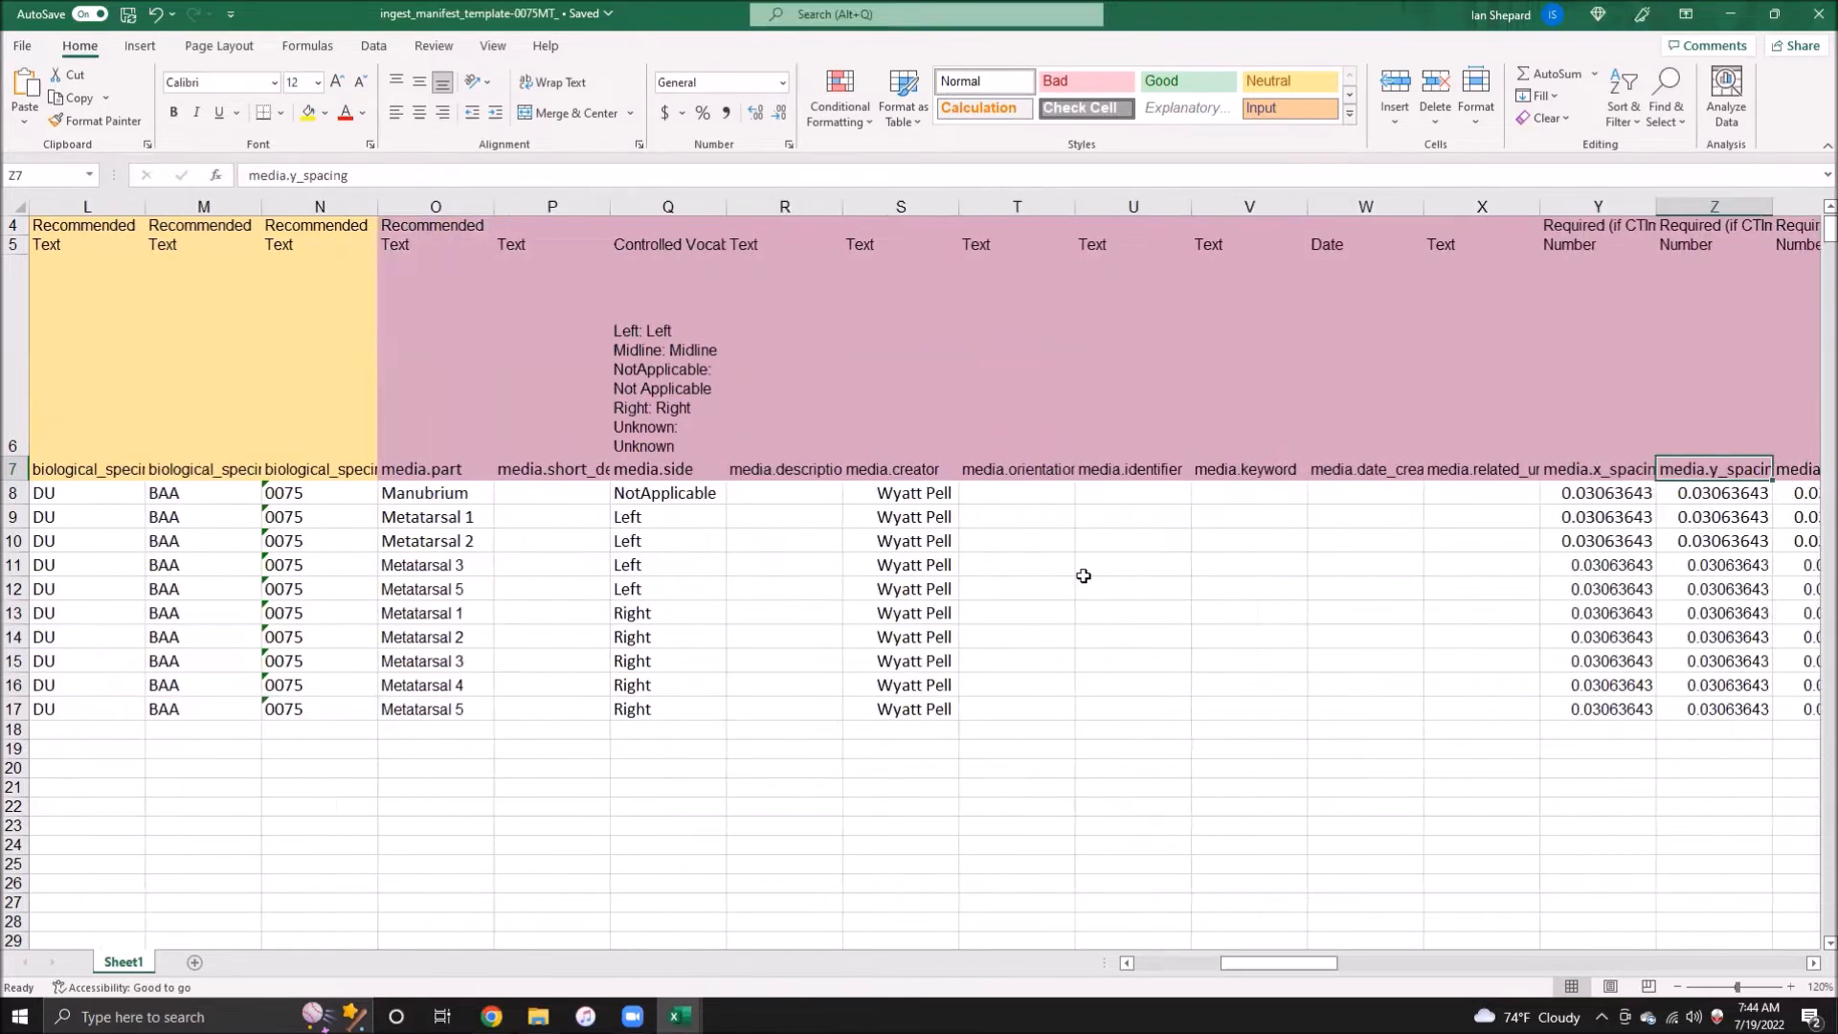
# Step: Examine the x, y and z spacing, slice thickness, series type and unit fields, including the first x_spacing entry
pyautogui.press('Right')
pyautogui.press('Right')
pyautogui.press('Right')
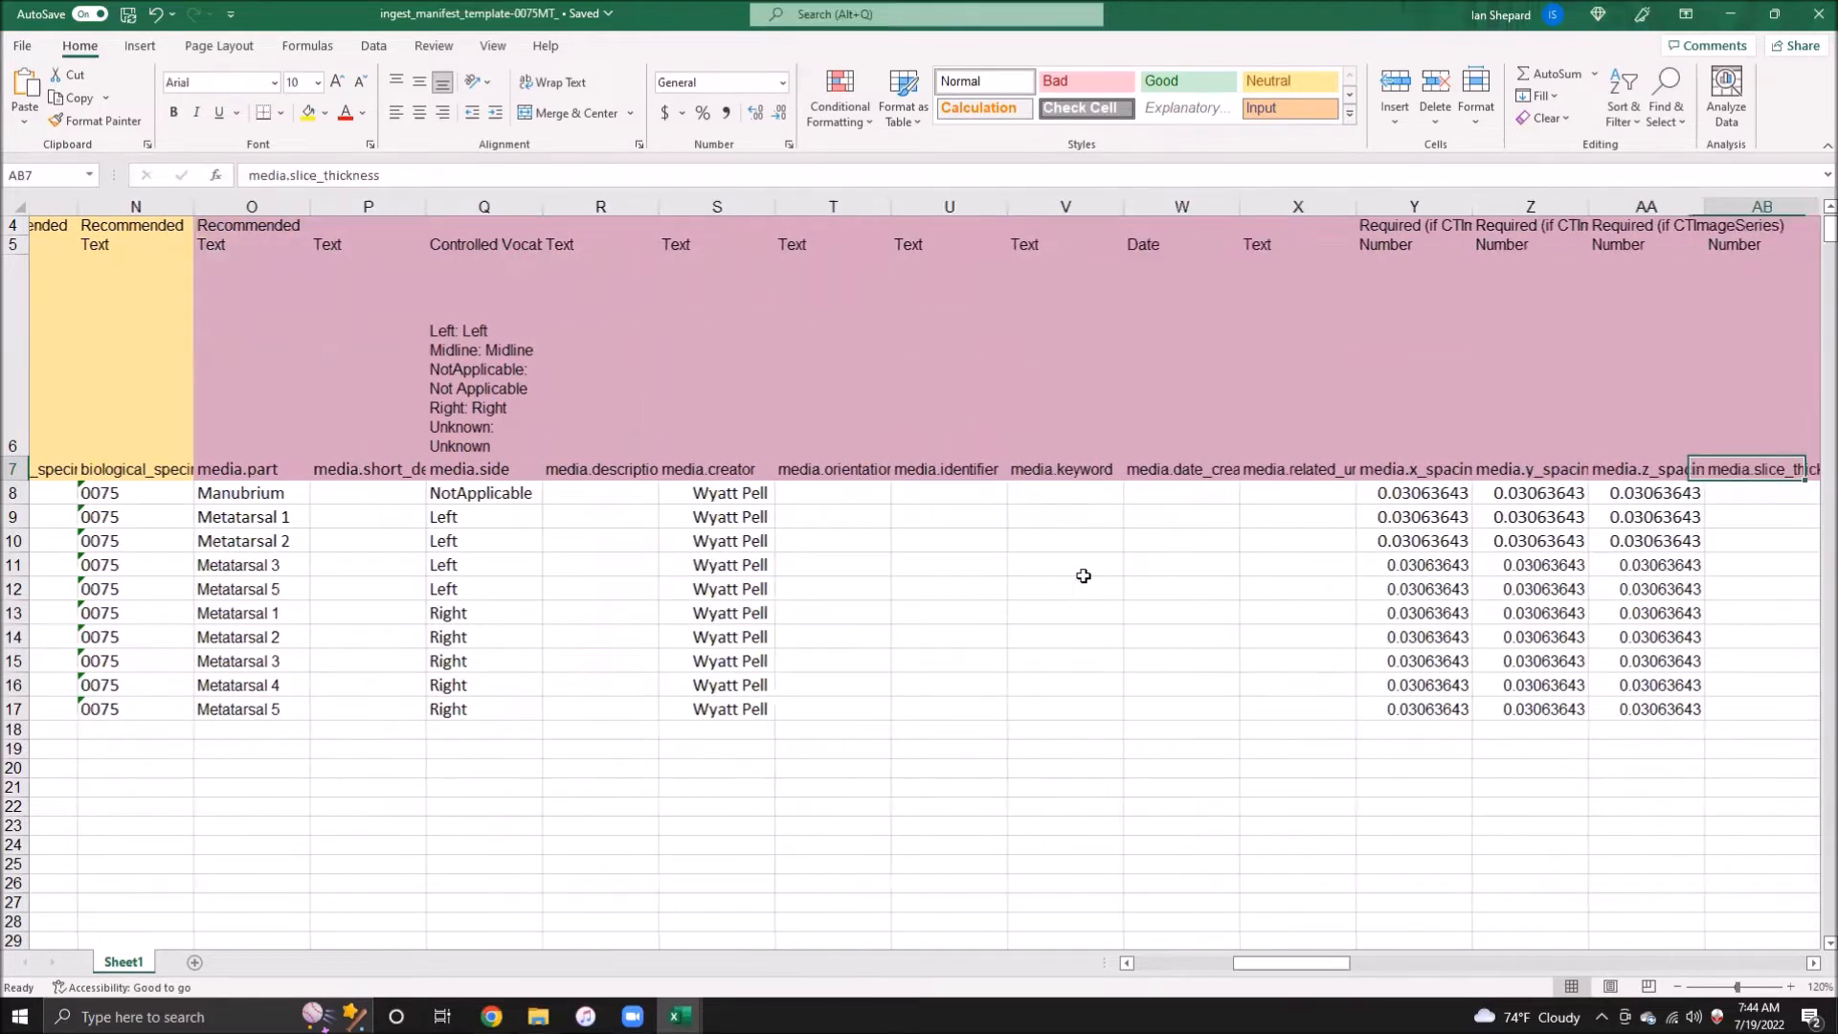
pyautogui.press('Right')
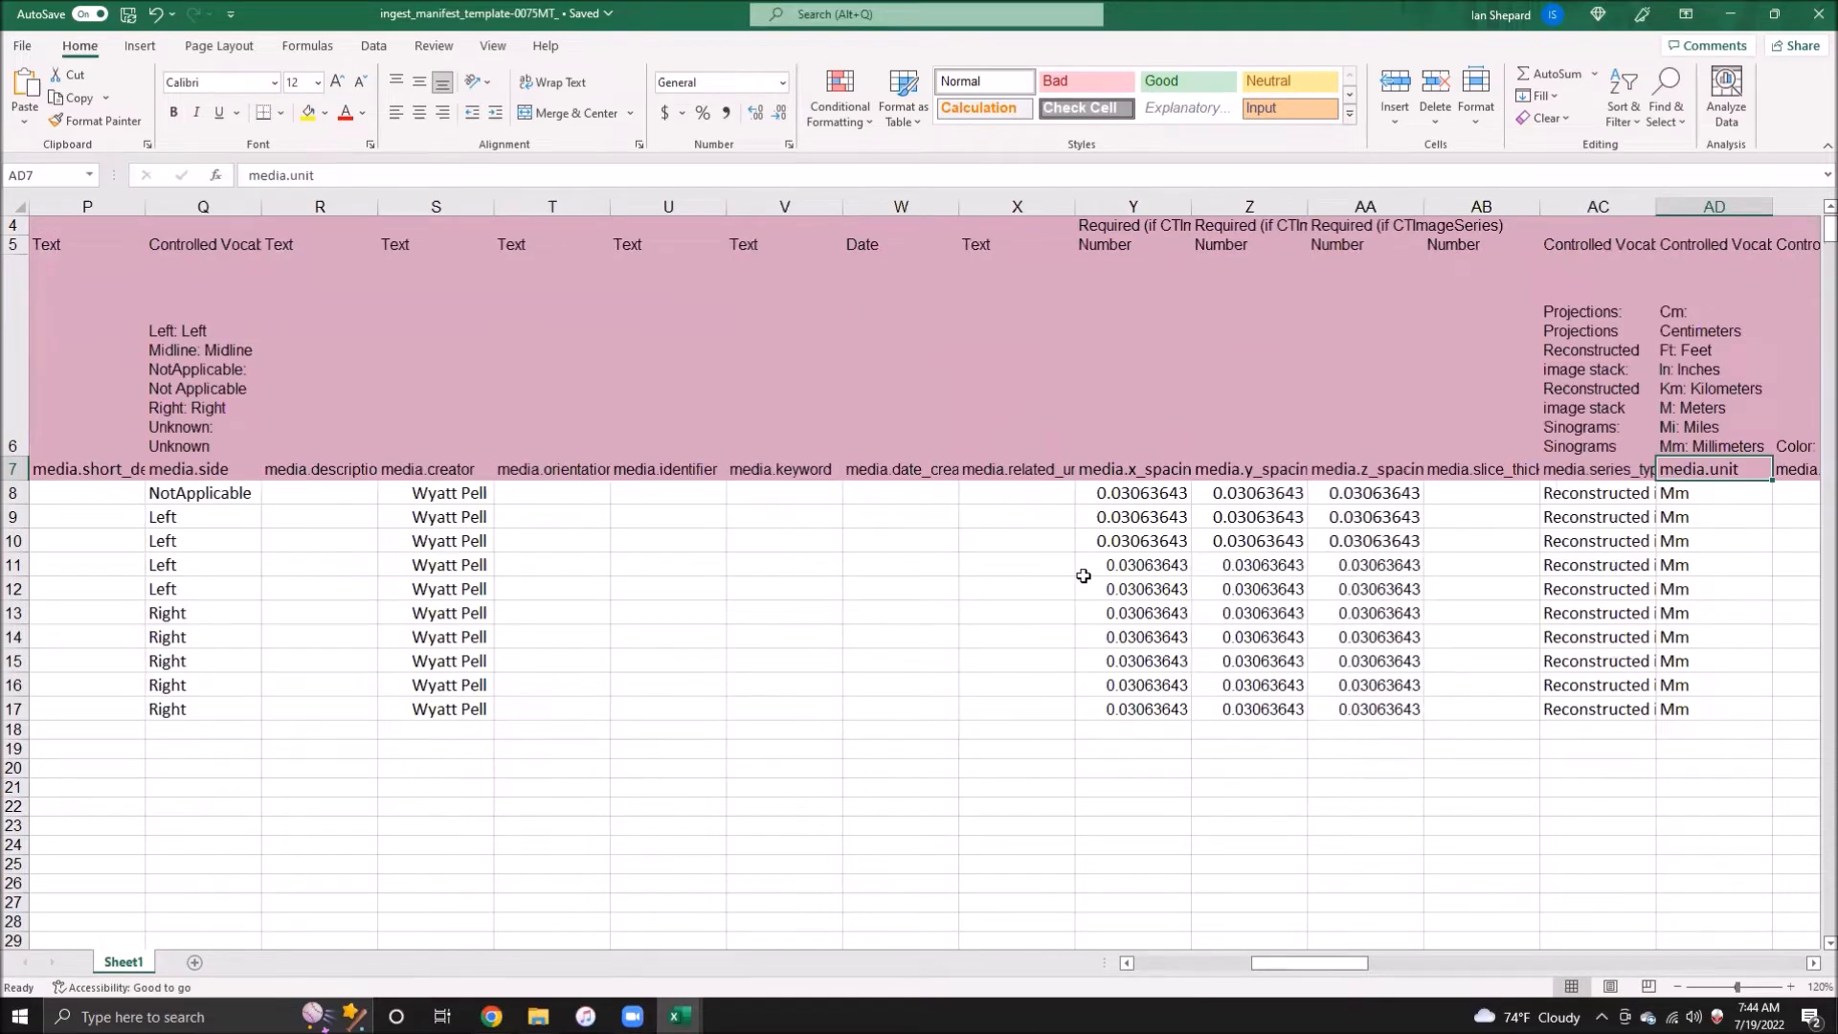
pyautogui.press('Left')
pyautogui.press('Left')
pyautogui.press('Left')
pyautogui.press('Left')
pyautogui.press('Left')
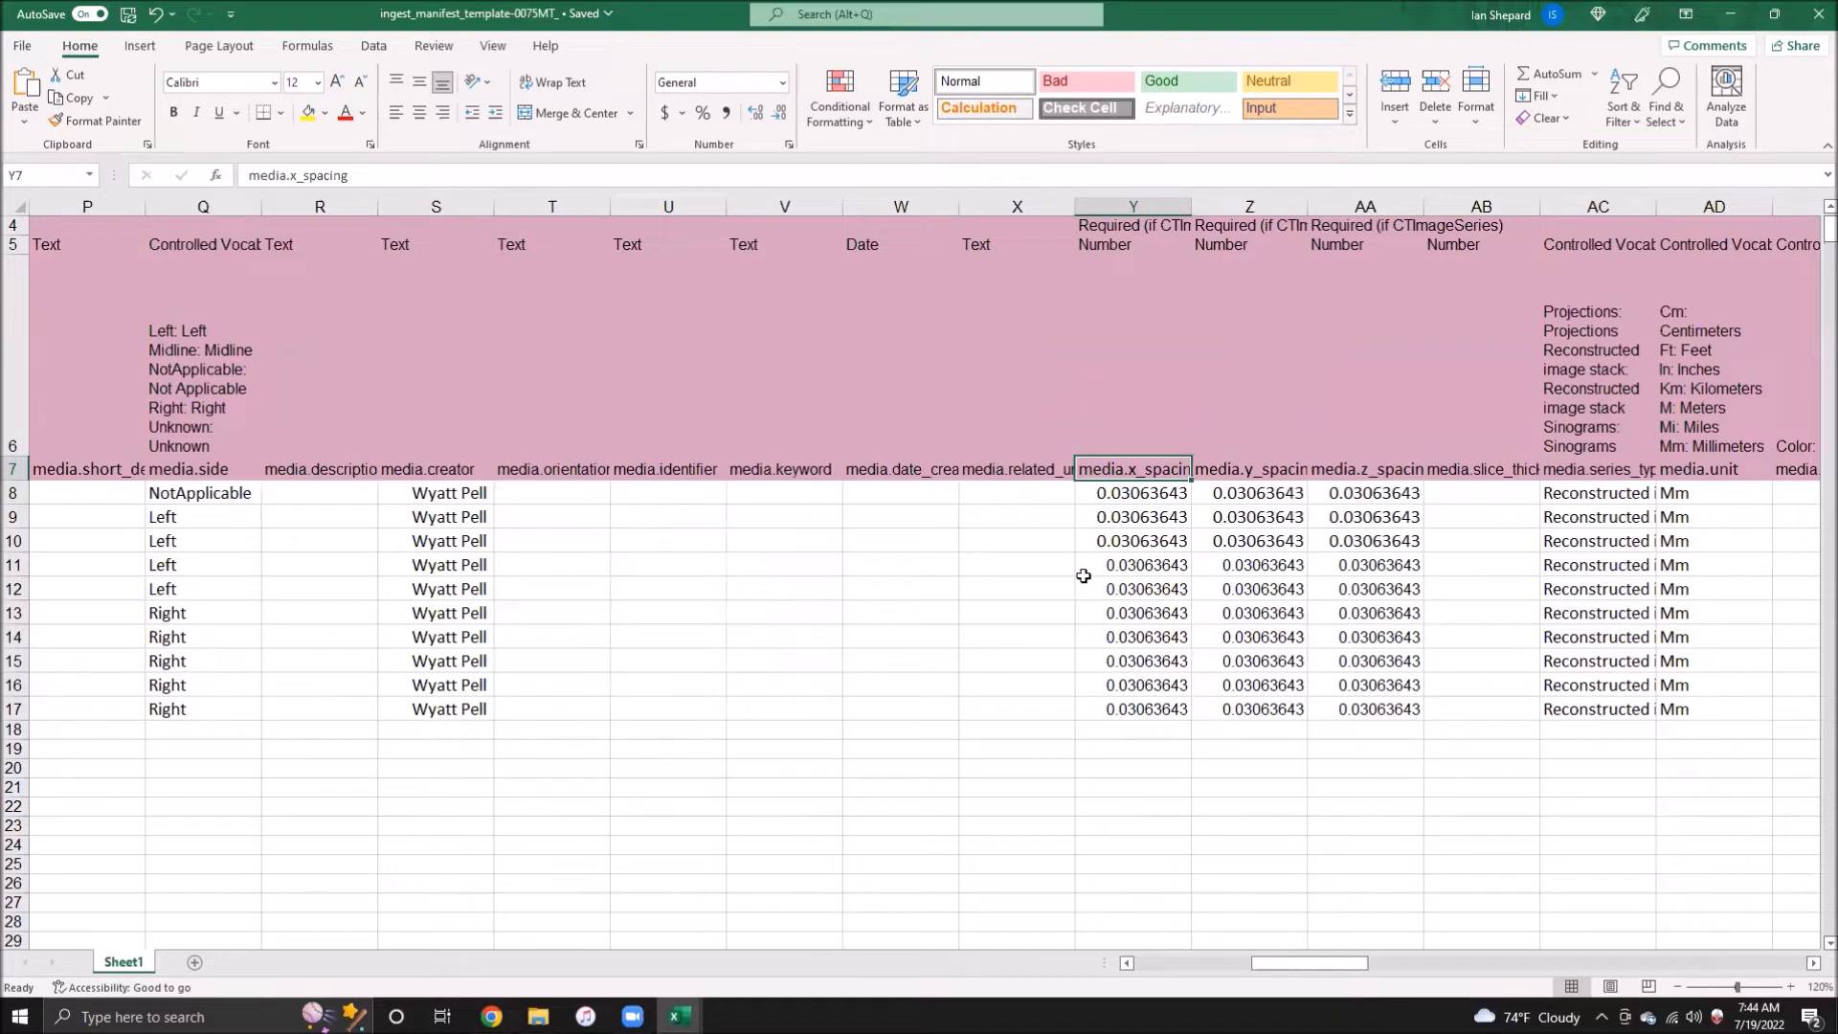
pyautogui.press('Down')
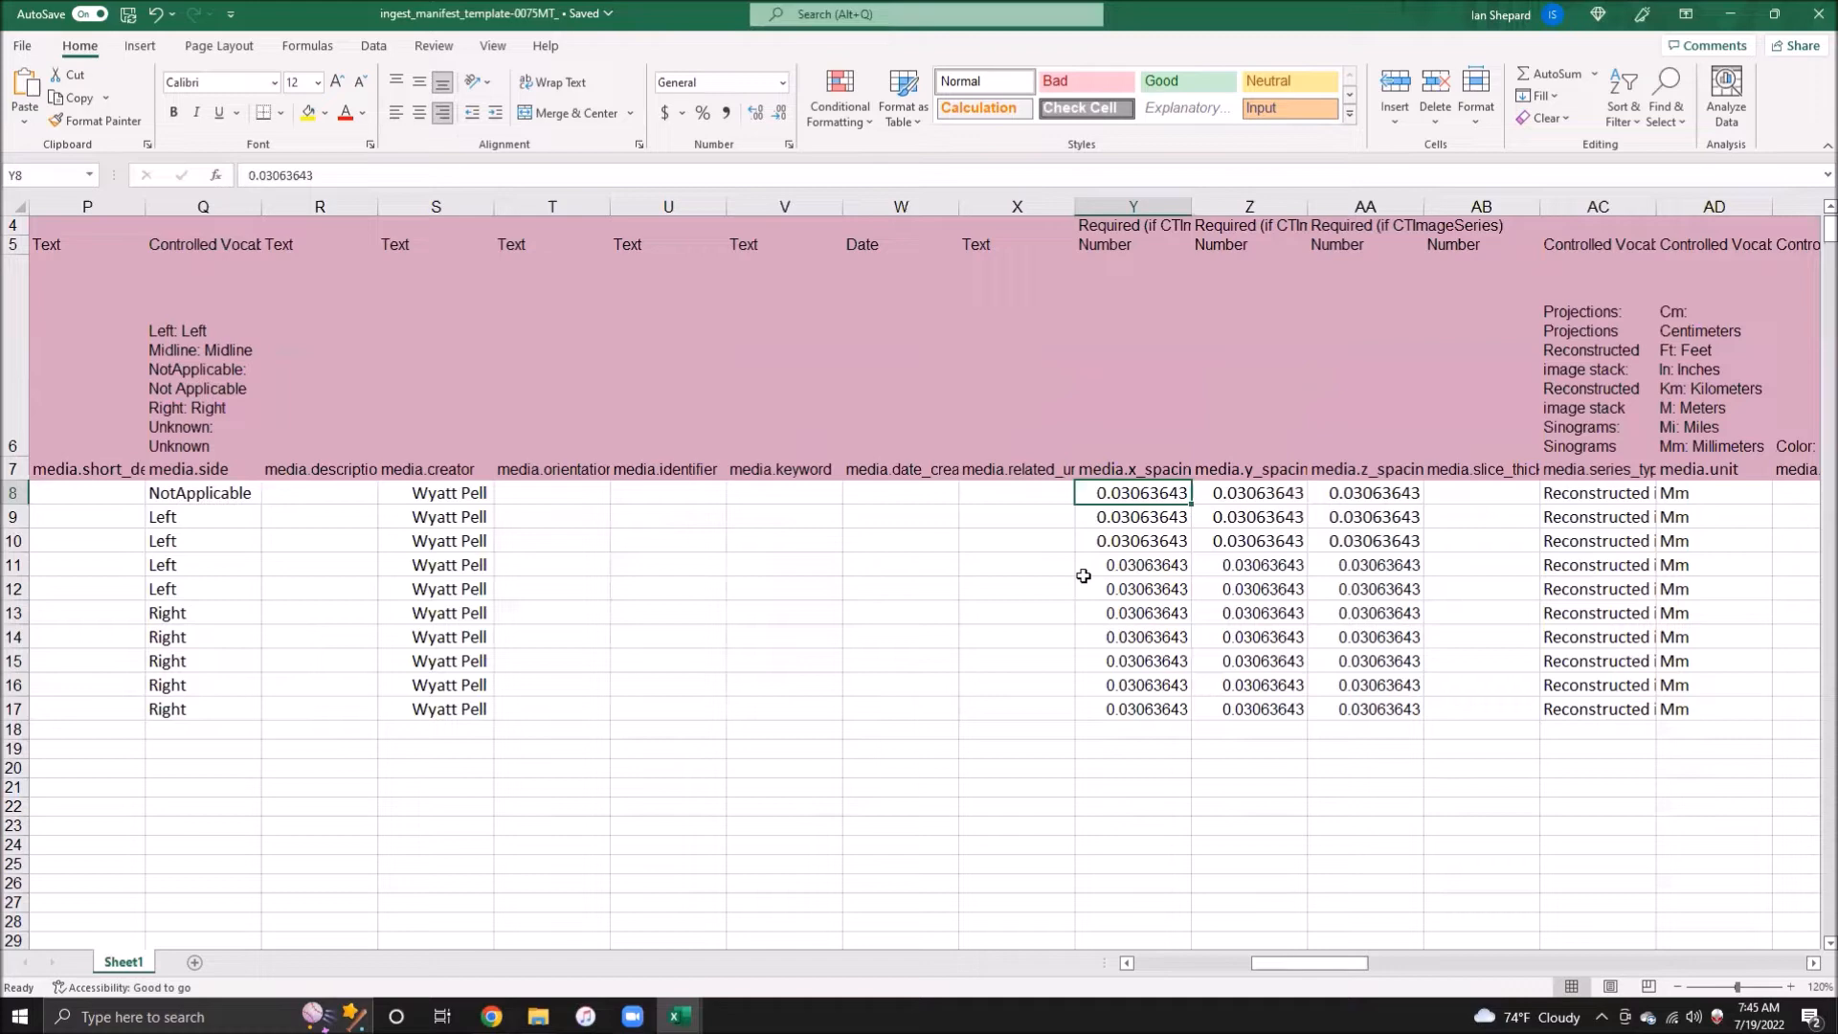
# Step: Look through the remaining header fields in row 7, past media.map_type and the orange specimen section, to taxonomy_genus
pyautogui.press('Up')
pyautogui.press('Right')
pyautogui.press('Right')
pyautogui.press('Right')
pyautogui.press('Right')
pyautogui.press('Right')
pyautogui.press('Right')
pyautogui.press('Right')
pyautogui.press('Right')
pyautogui.press('Right')
pyautogui.press('Right')
pyautogui.press('Right')
pyautogui.press('Right')
pyautogui.press('Right')
pyautogui.press('Right')
pyautogui.press('Right')
pyautogui.press('Right')
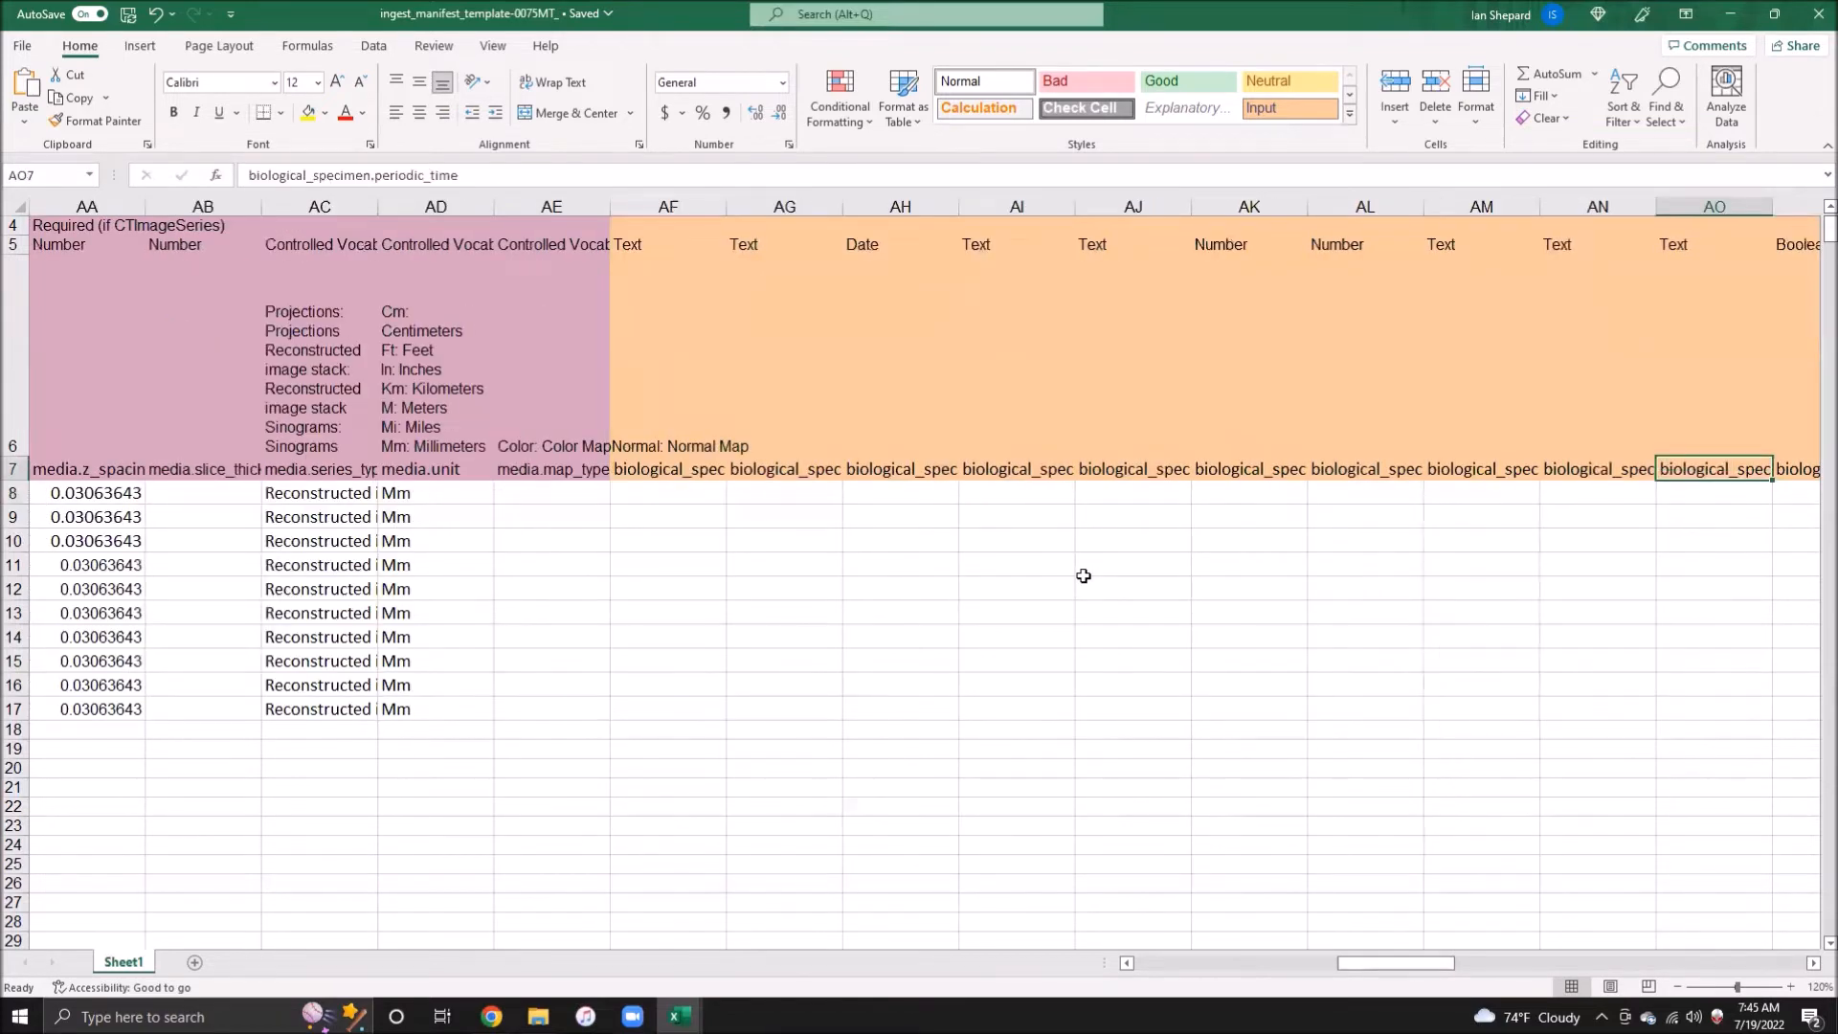
pyautogui.press('Right')
pyautogui.press('Right')
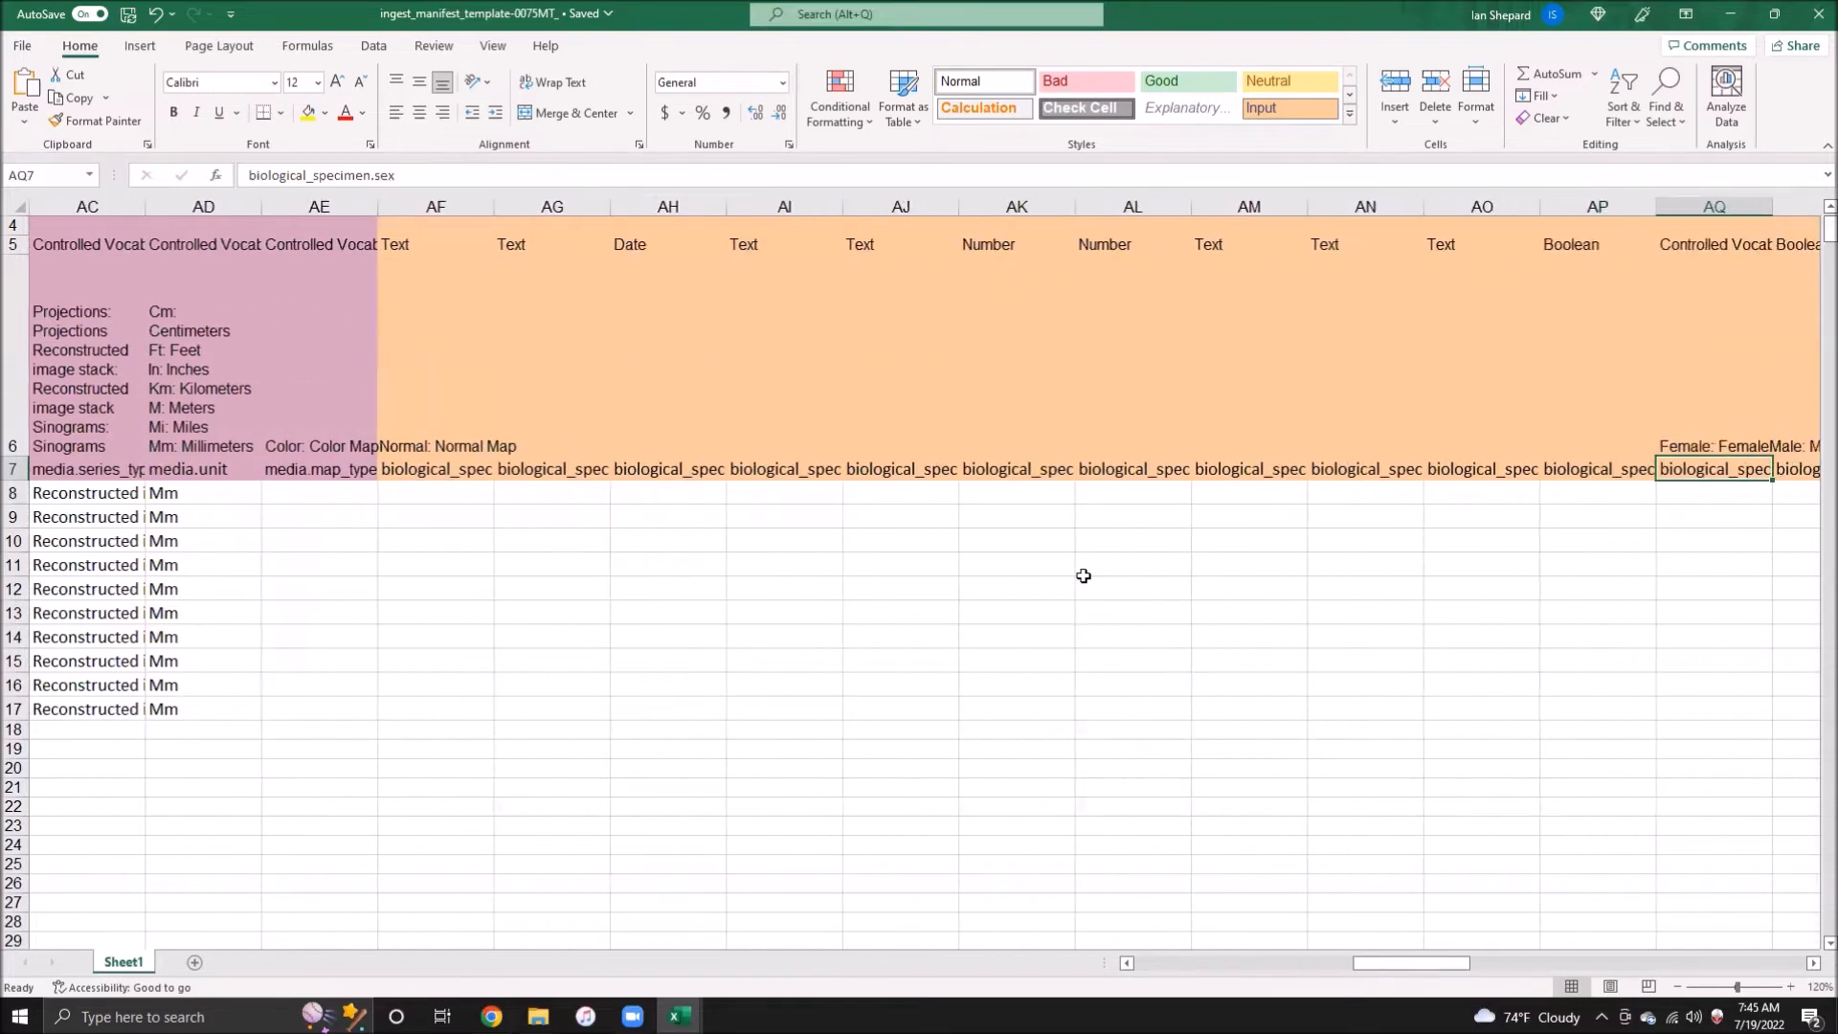
pyautogui.press('Right')
pyautogui.press('Right')
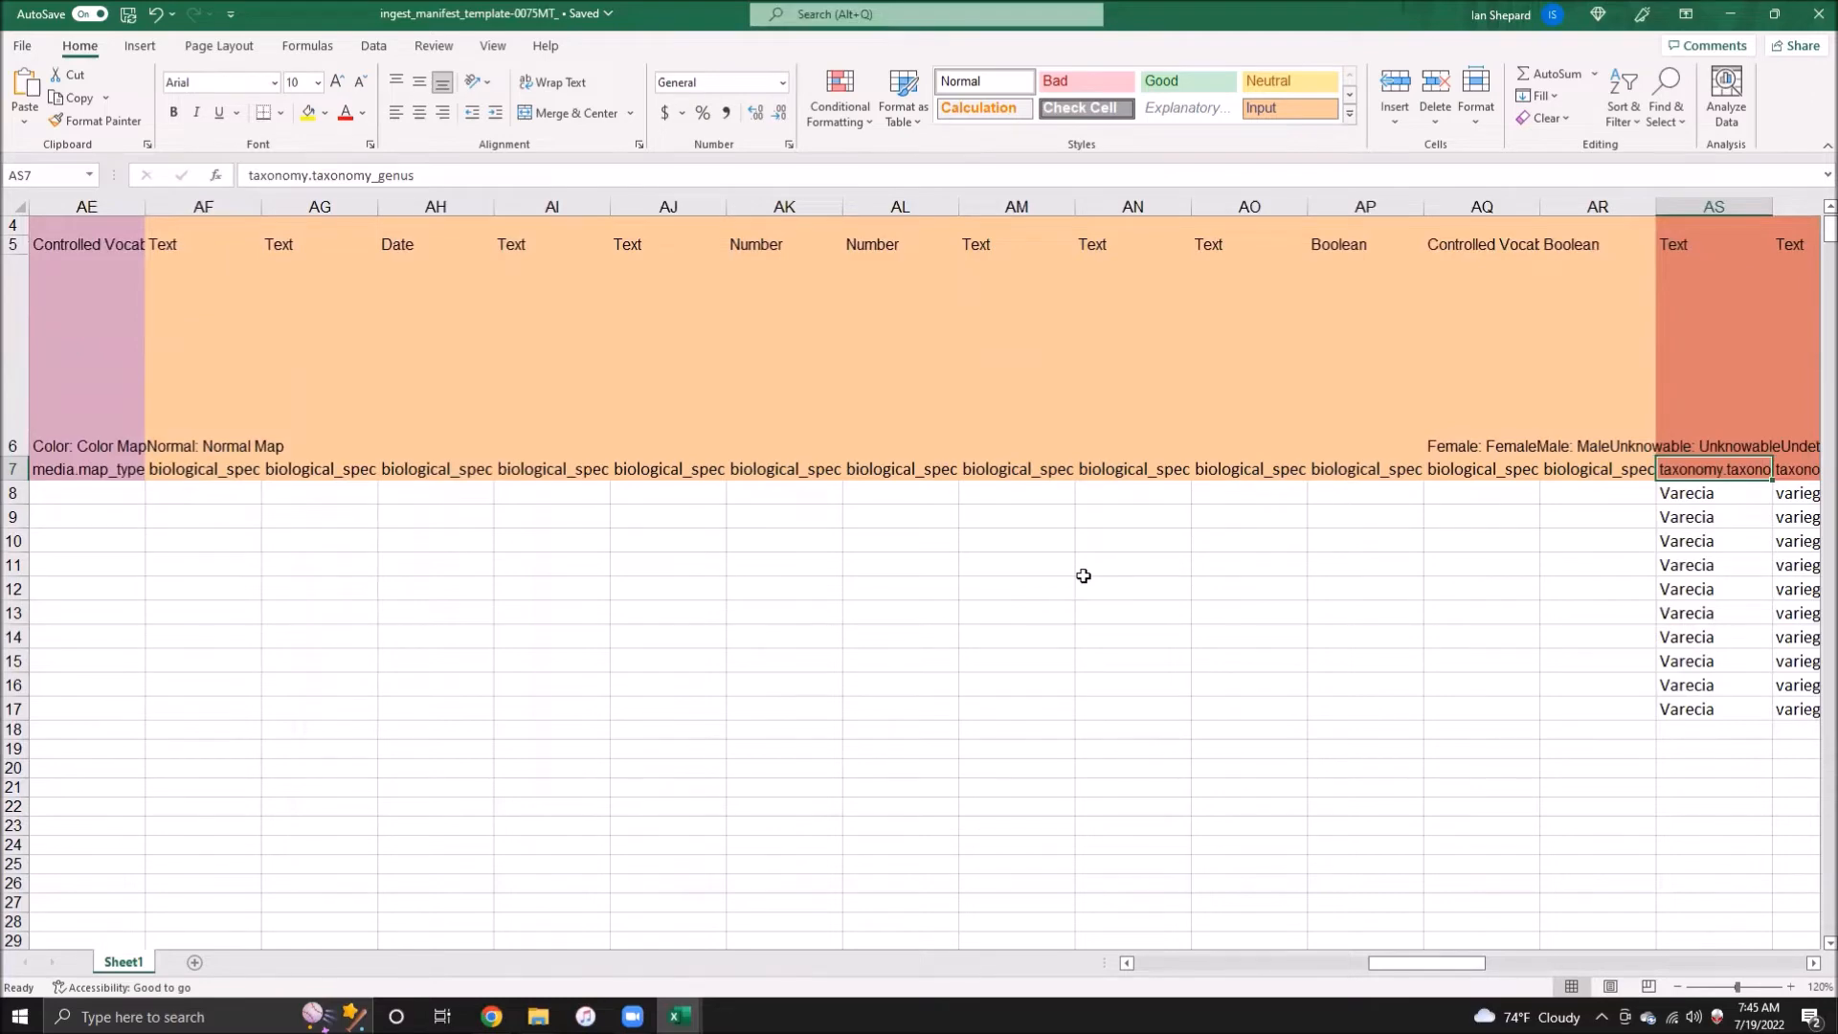
# Step: Look back through the biological specimen fields in row 7, from vouchered past periodic_time and original_location to identifier
pyautogui.press('Left')
pyautogui.press('Left')
pyautogui.press('Left')
pyautogui.press('Left')
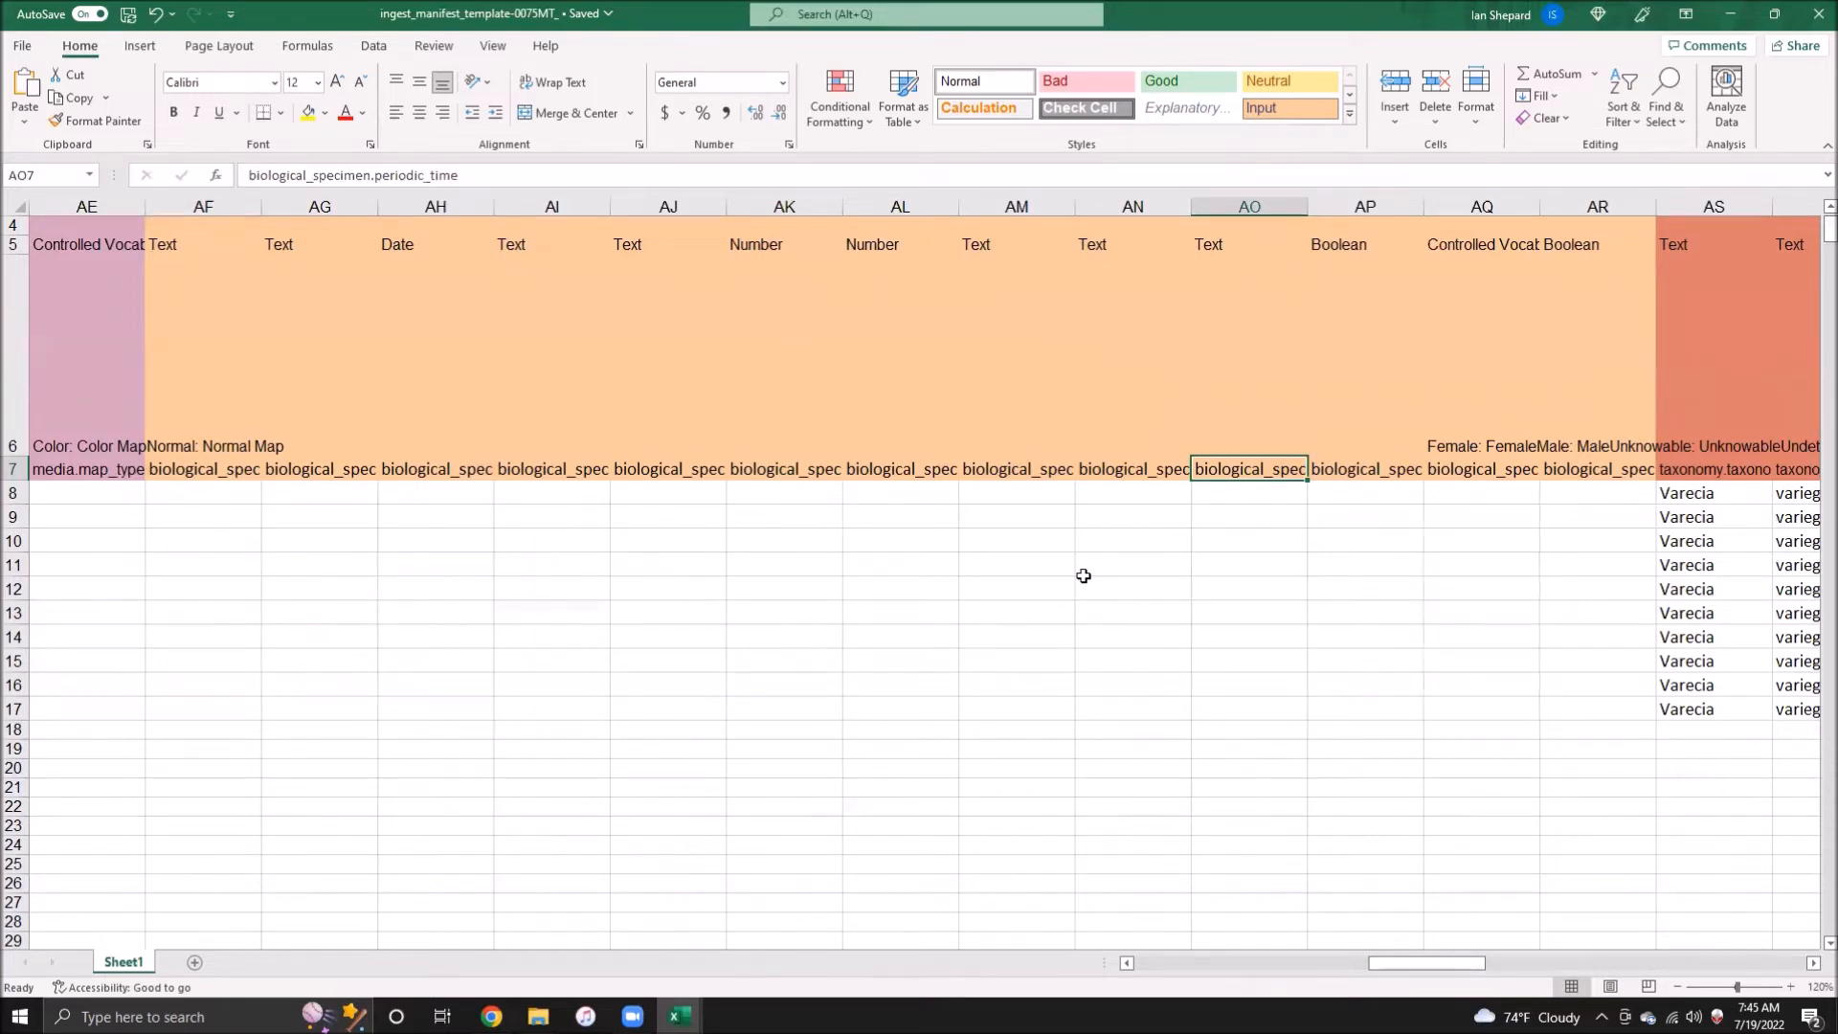
pyautogui.press('Left')
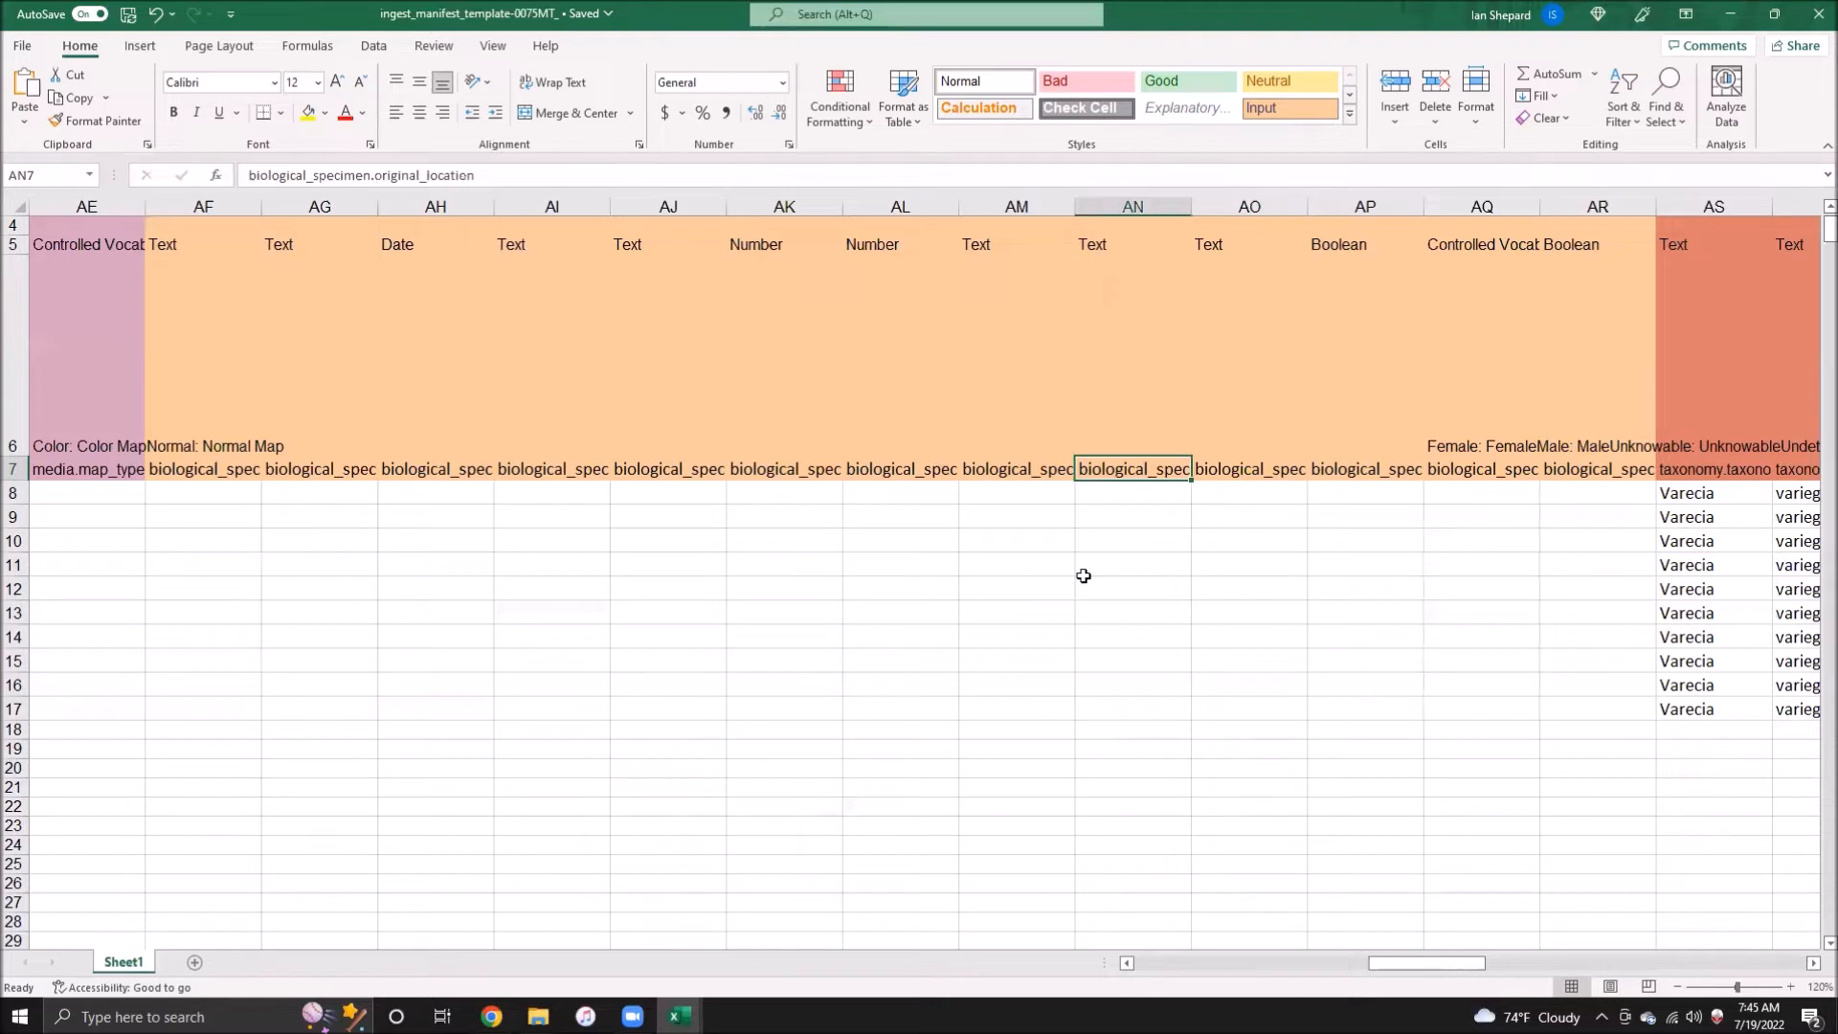
pyautogui.press('Left')
pyautogui.press('Left')
pyautogui.press('Left')
pyautogui.press('Left')
pyautogui.press('Left')
pyautogui.press('Left')
pyautogui.press('Left')
pyautogui.press('Left')
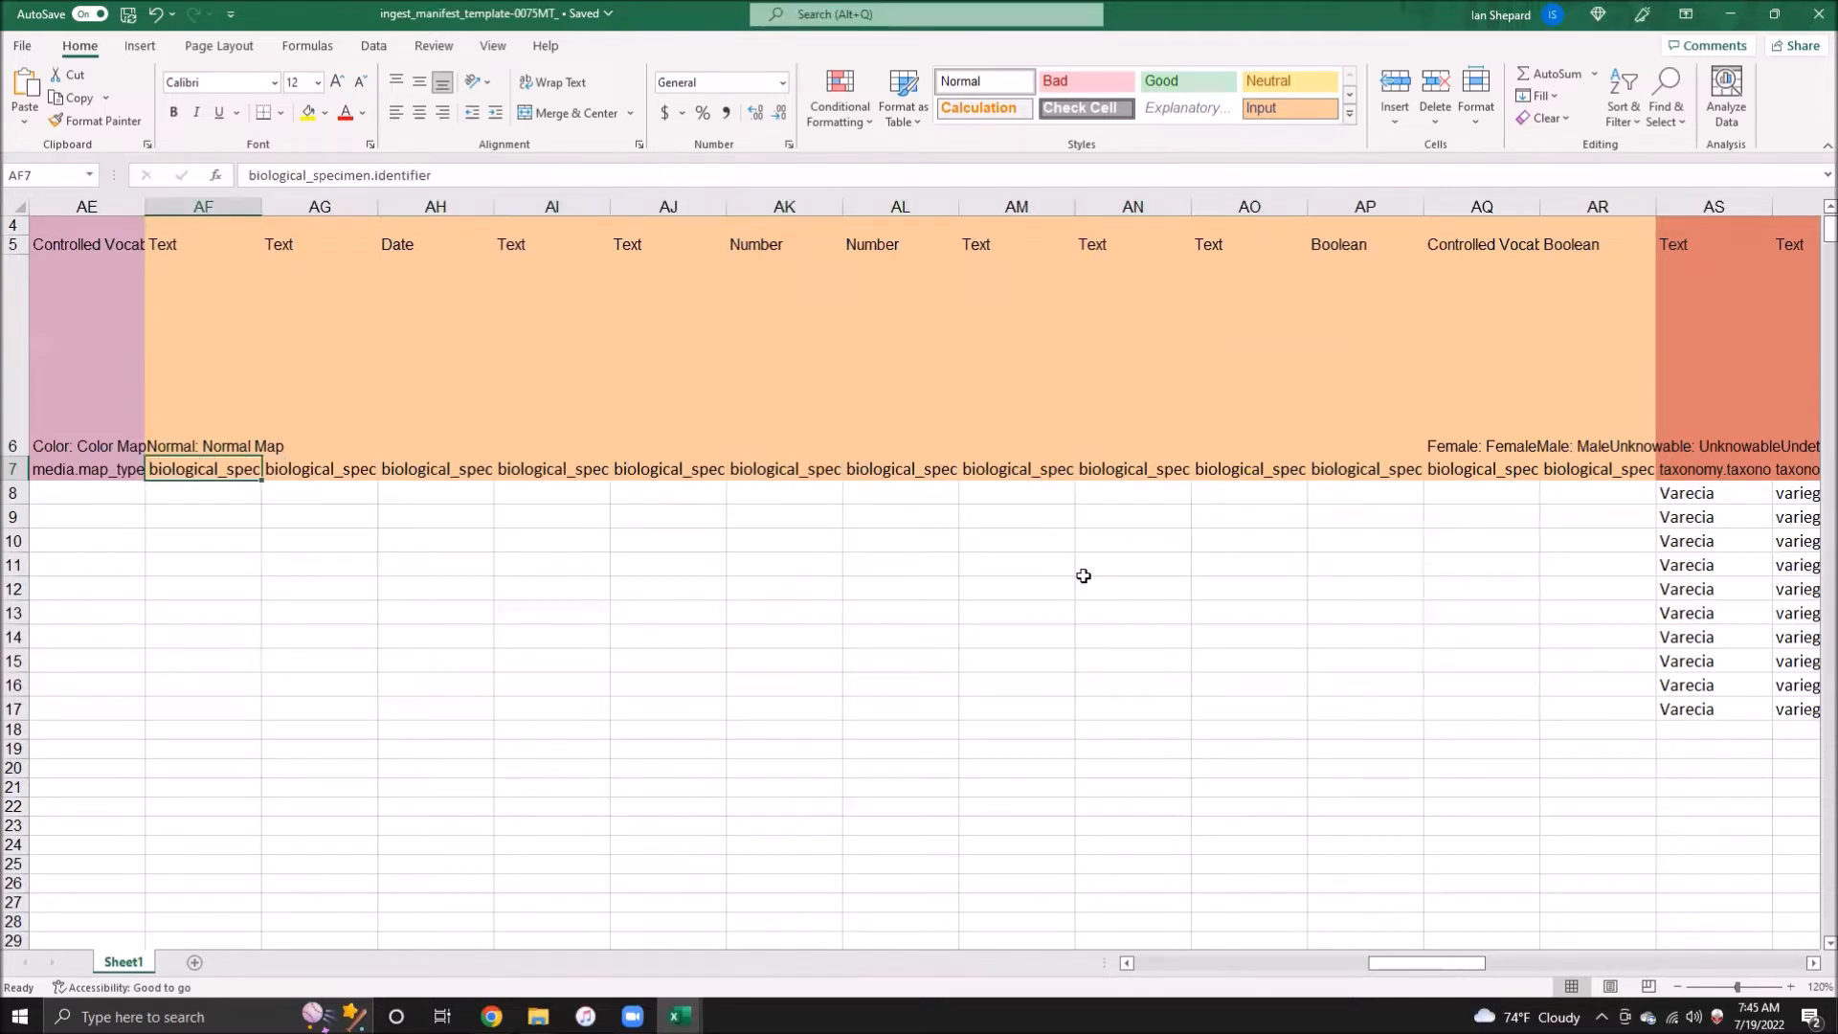
# Step: Review the biological specimen fields in row 7 from related_url through description, original_location and periodic_time to vouchered
pyautogui.press('Right')
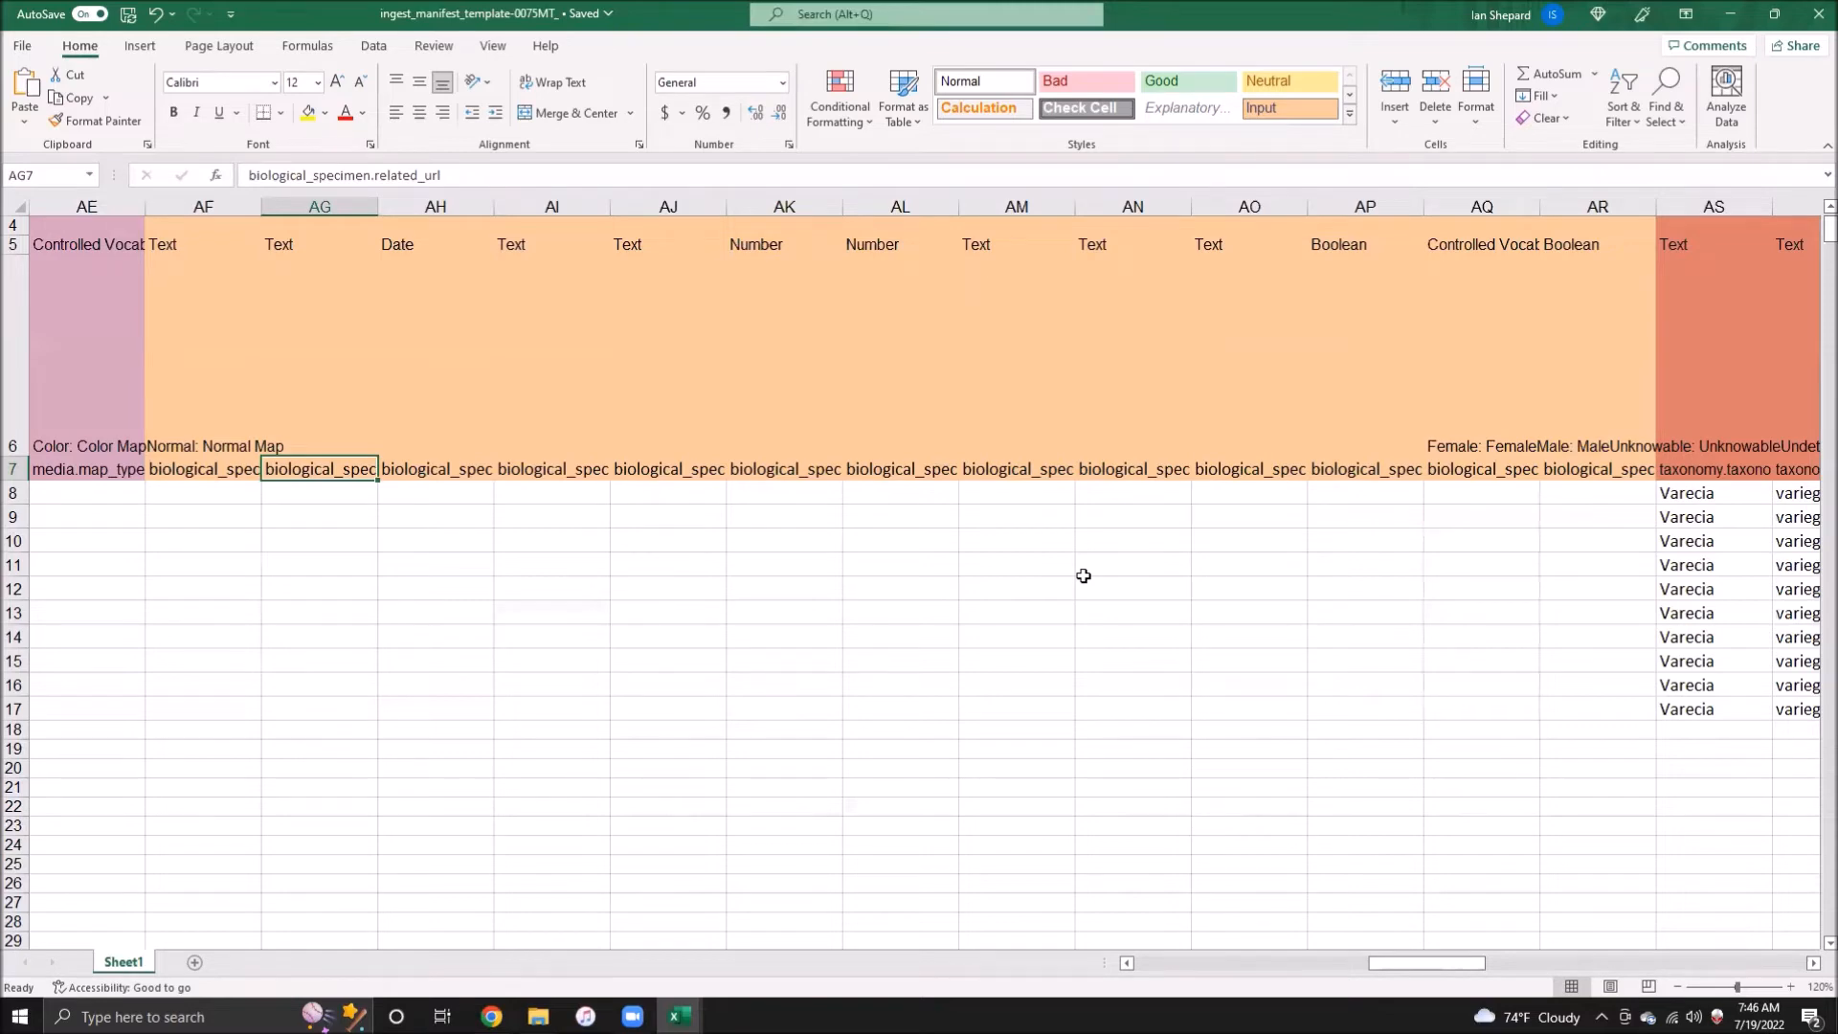
pyautogui.press('Right')
pyautogui.press('Right')
pyautogui.press('Right')
pyautogui.press('Right')
pyautogui.press('Right')
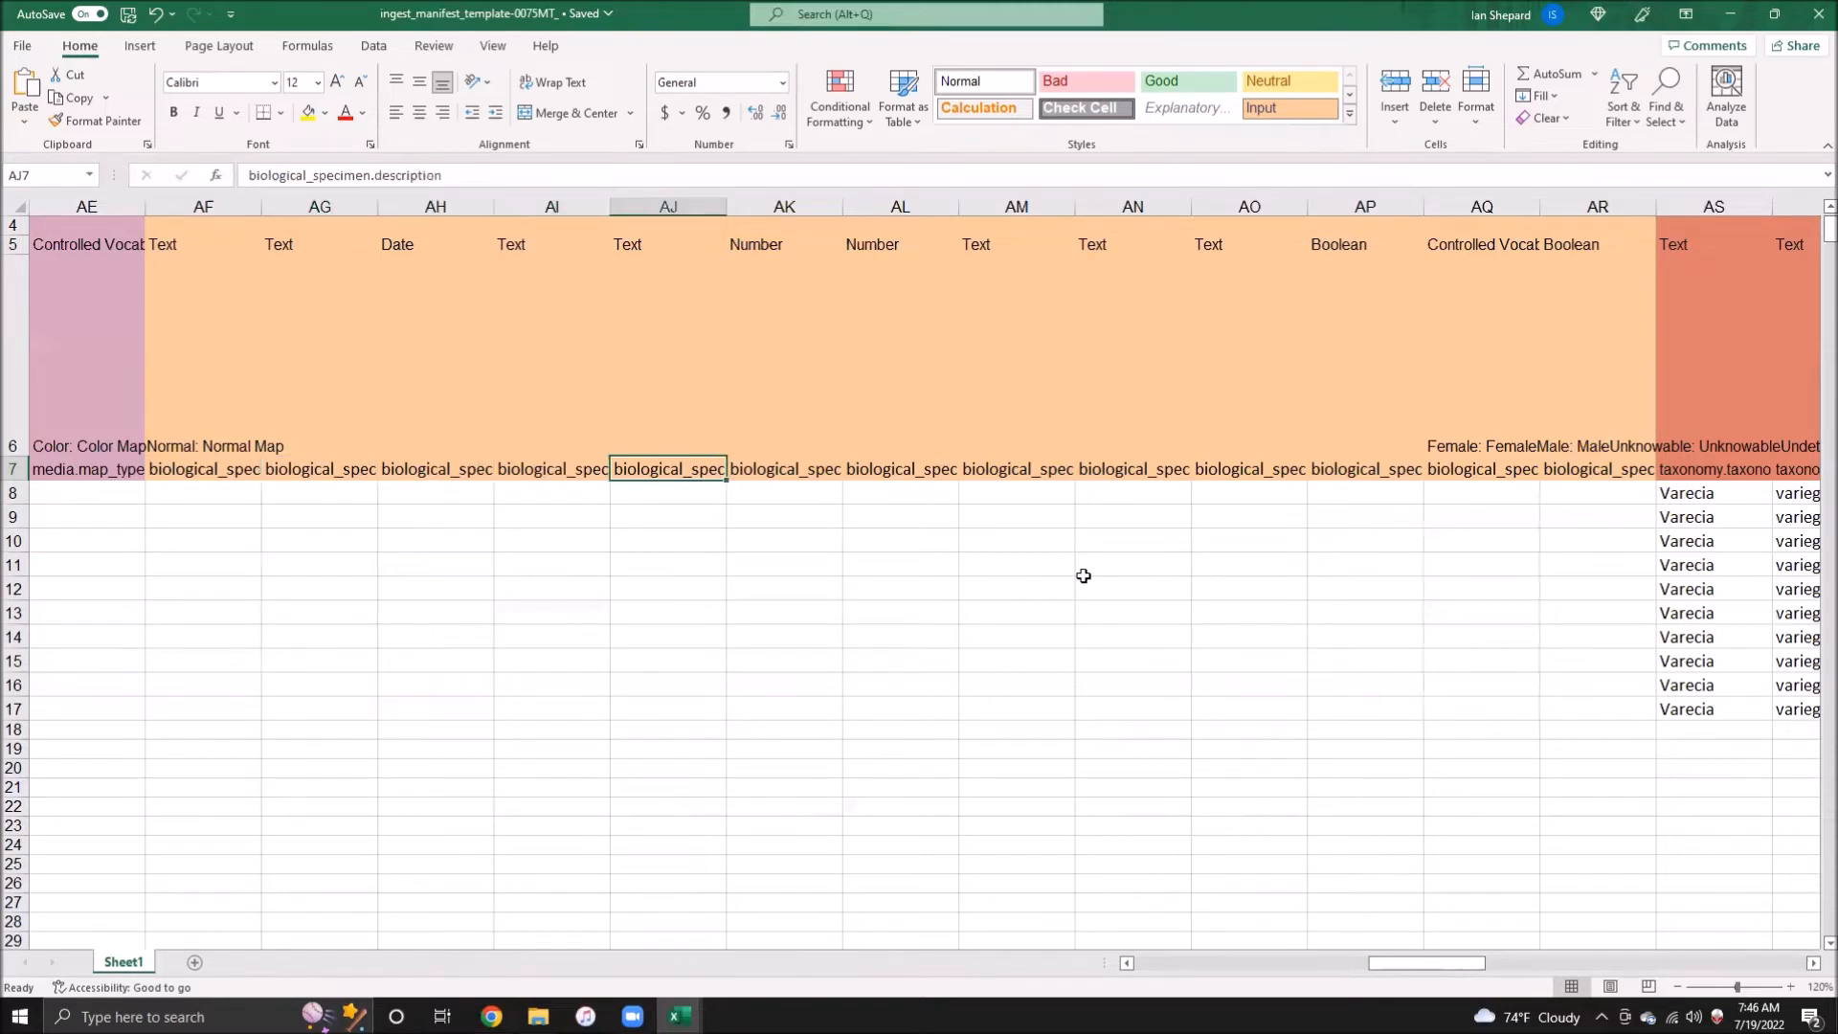
pyautogui.press('Right')
pyautogui.press('Right')
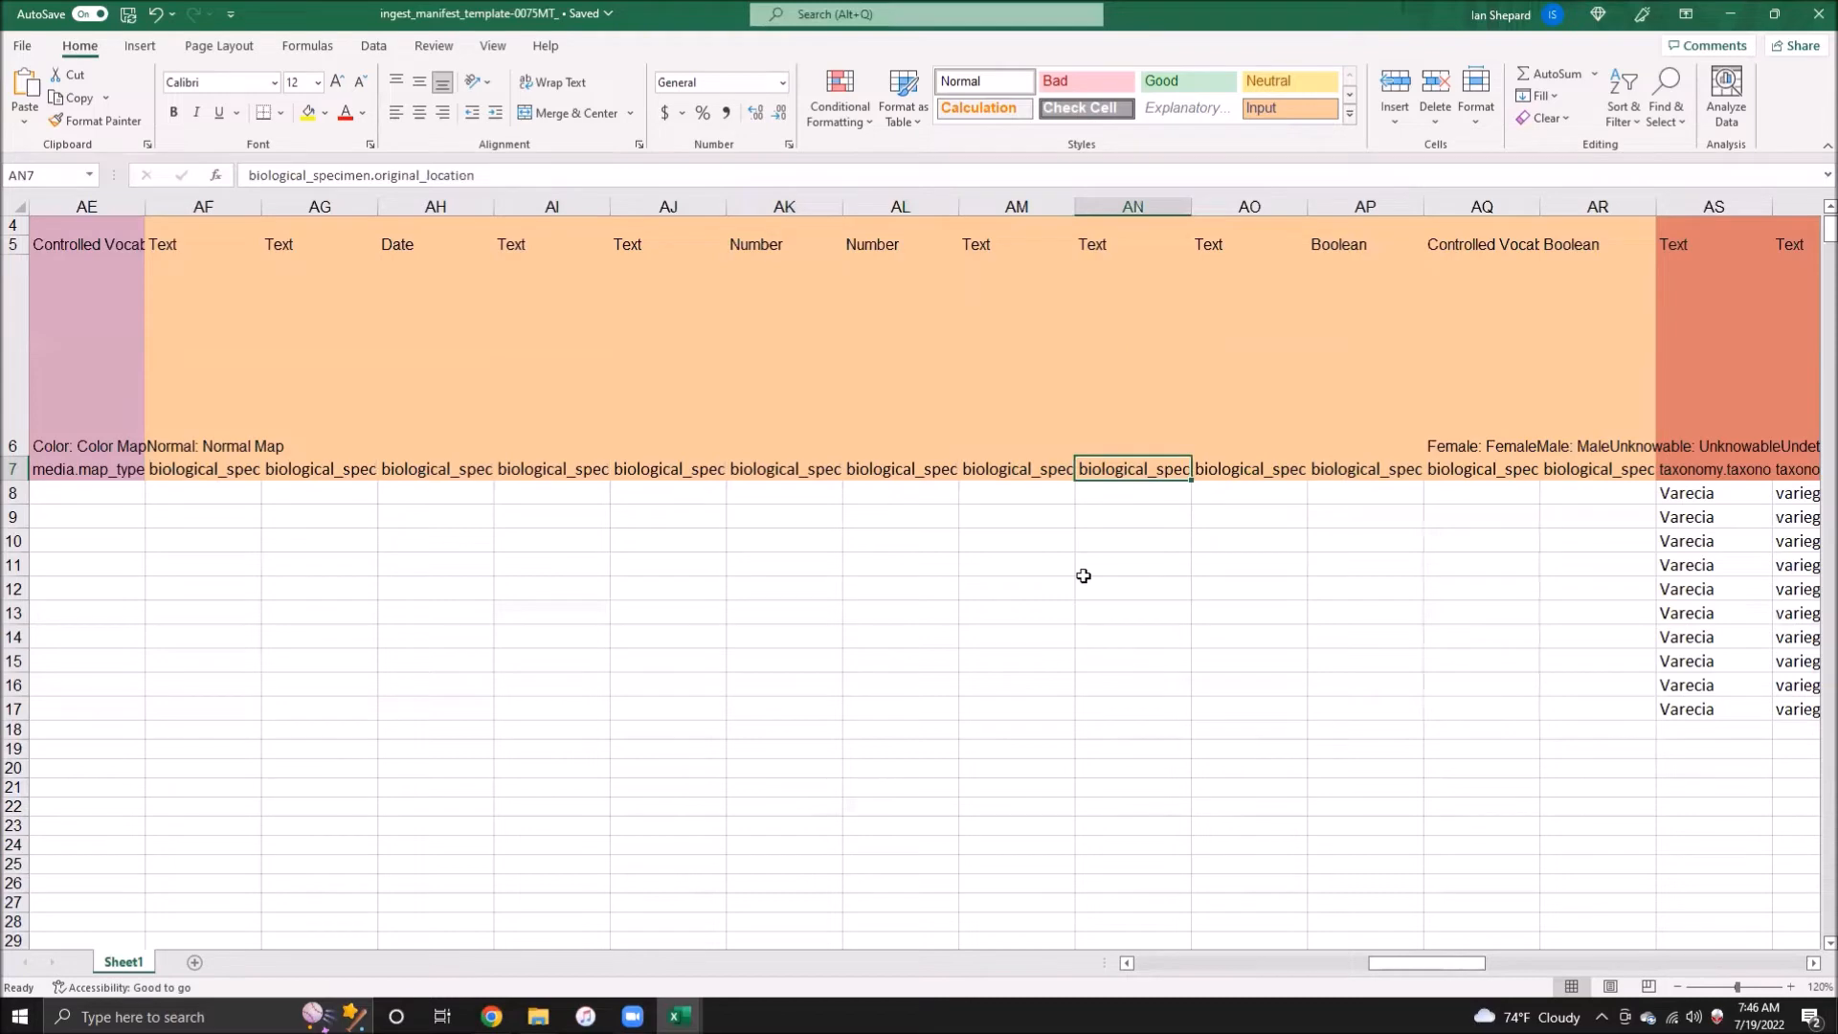
pyautogui.press('Right')
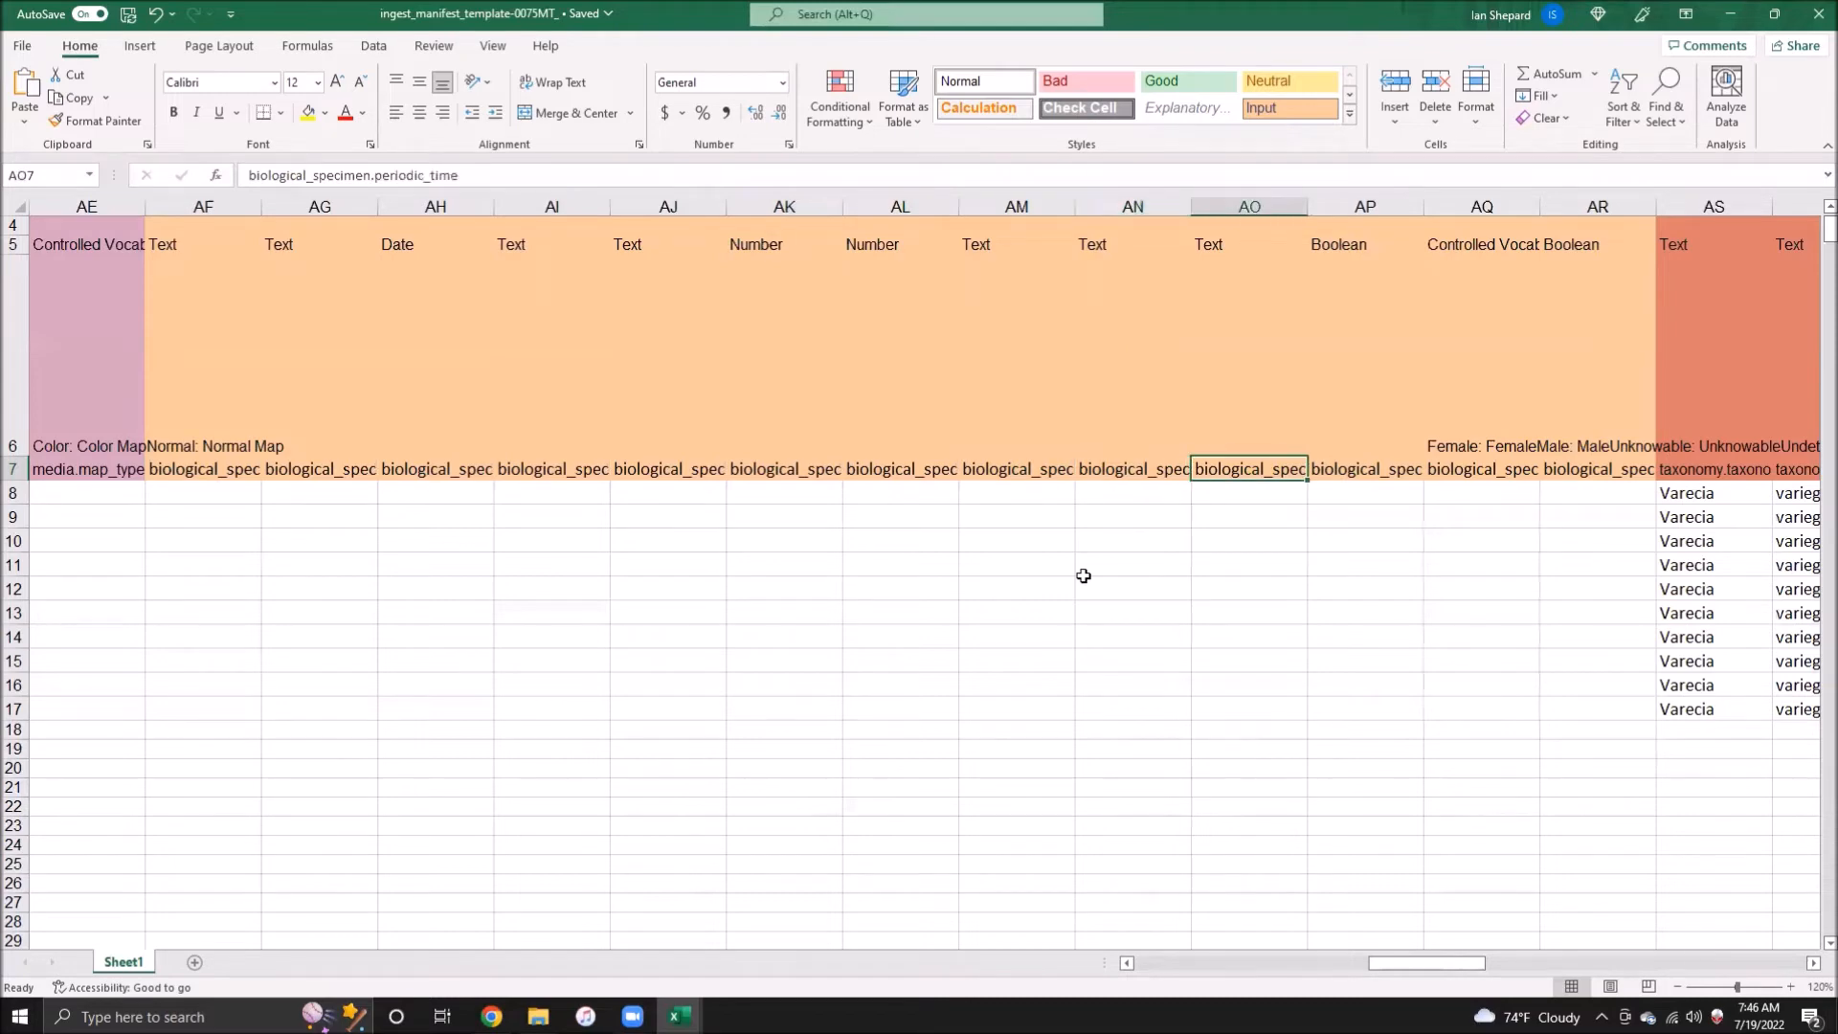
pyautogui.press('Right')
pyautogui.press('Right')
pyautogui.press('Right')
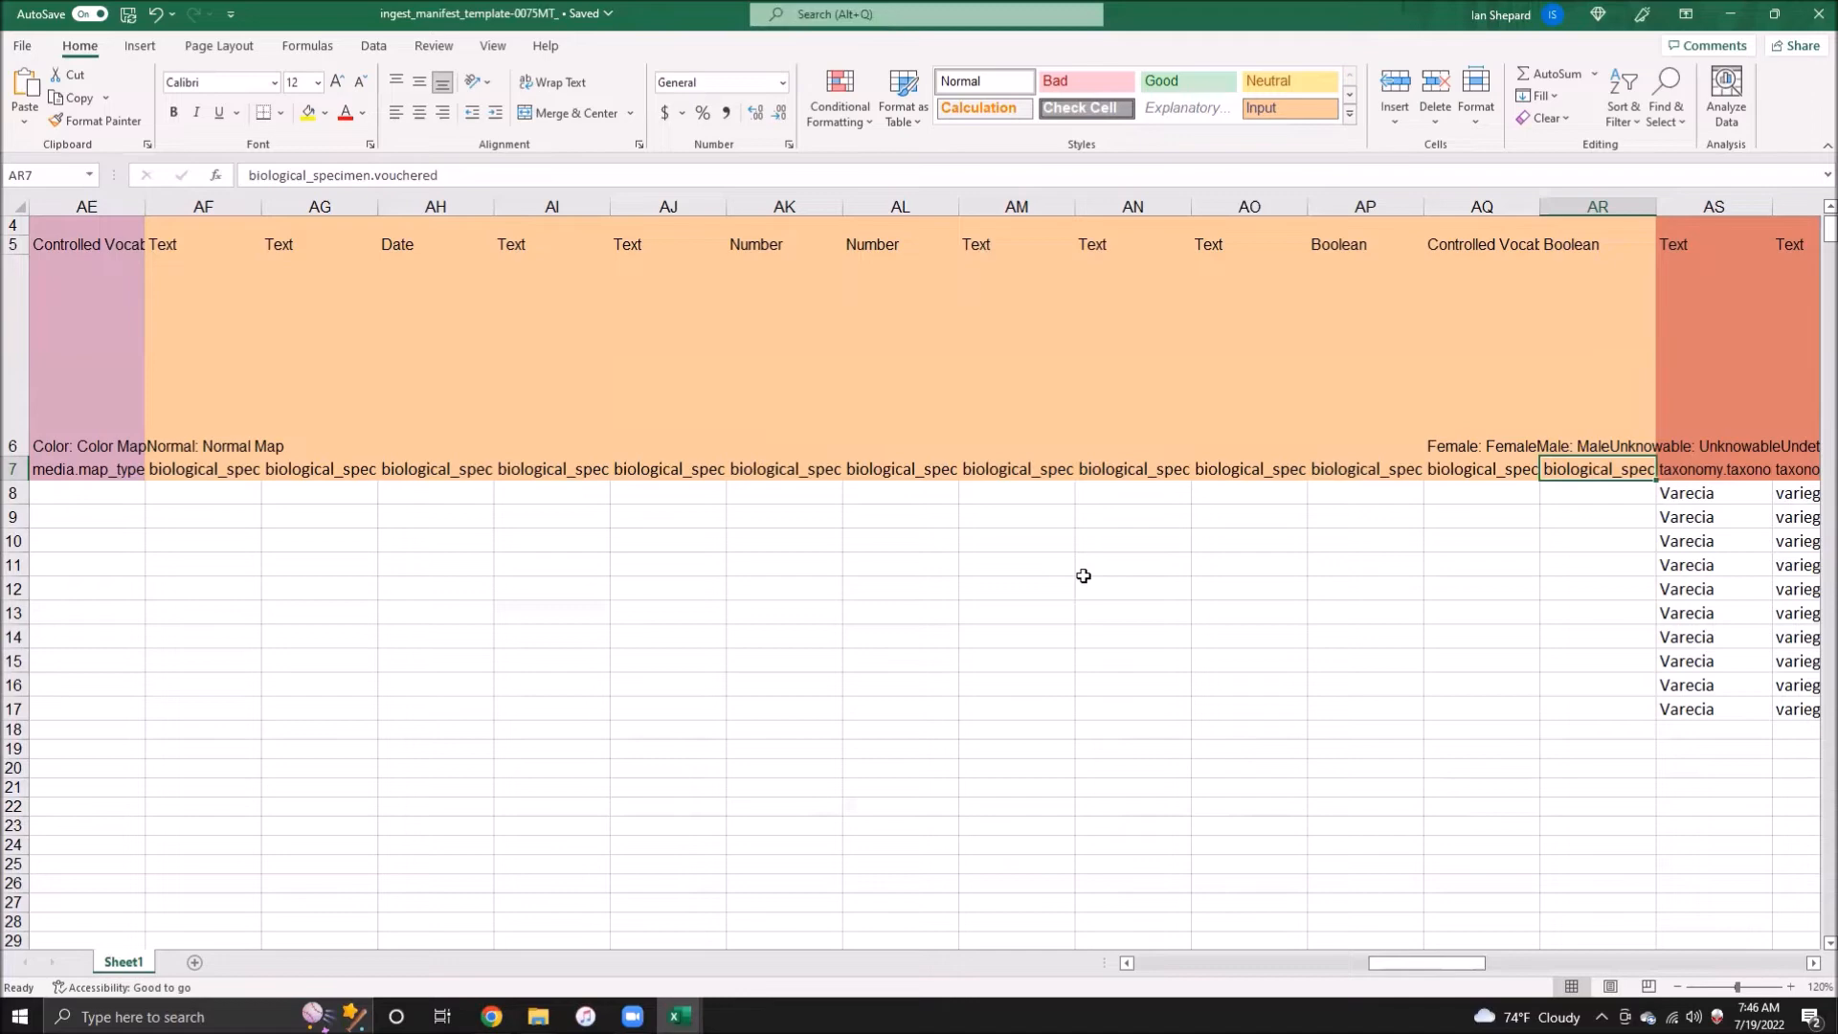
# Step: Glance over the taxonomy and first imaging event fields as far as ct.flux_normalization, ending back at taxonomy.taxonomy_genus
pyautogui.press('Right')
pyautogui.press('Right')
pyautogui.press('Right')
pyautogui.press('Right')
pyautogui.press('Right')
pyautogui.press('Right')
pyautogui.press('Right')
pyautogui.press('Right')
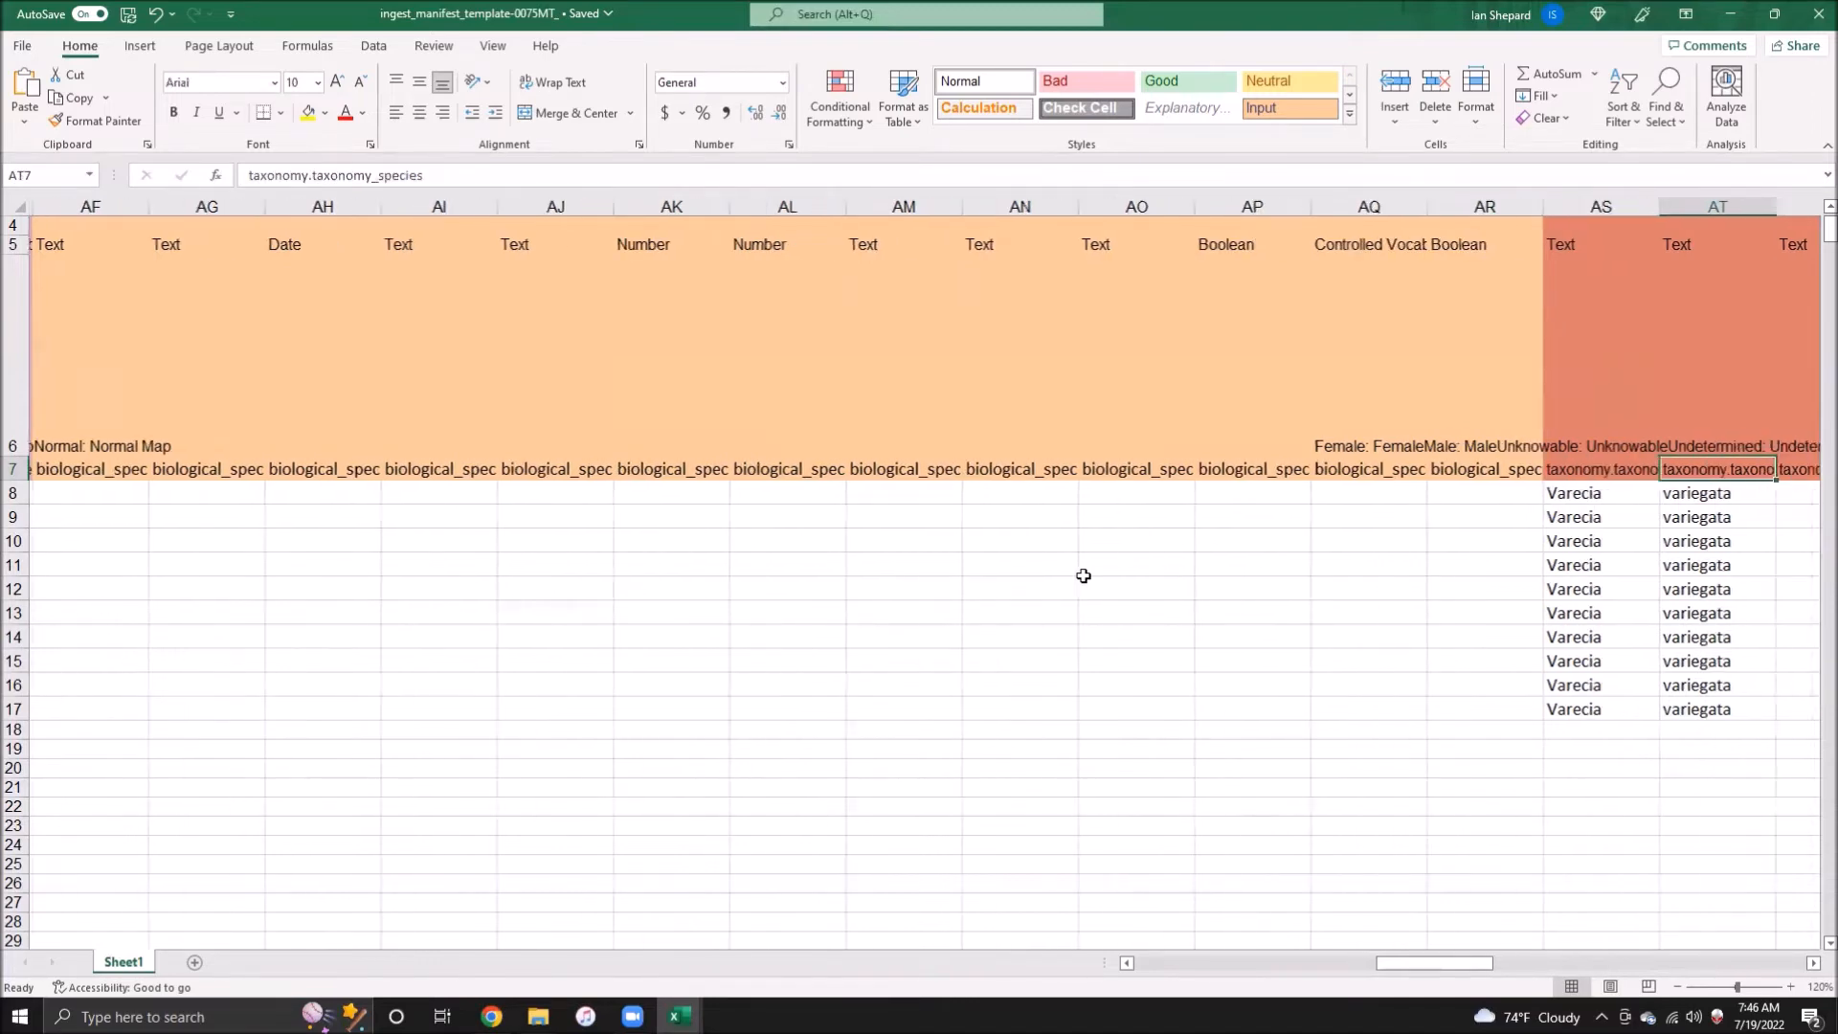
pyautogui.press('Right')
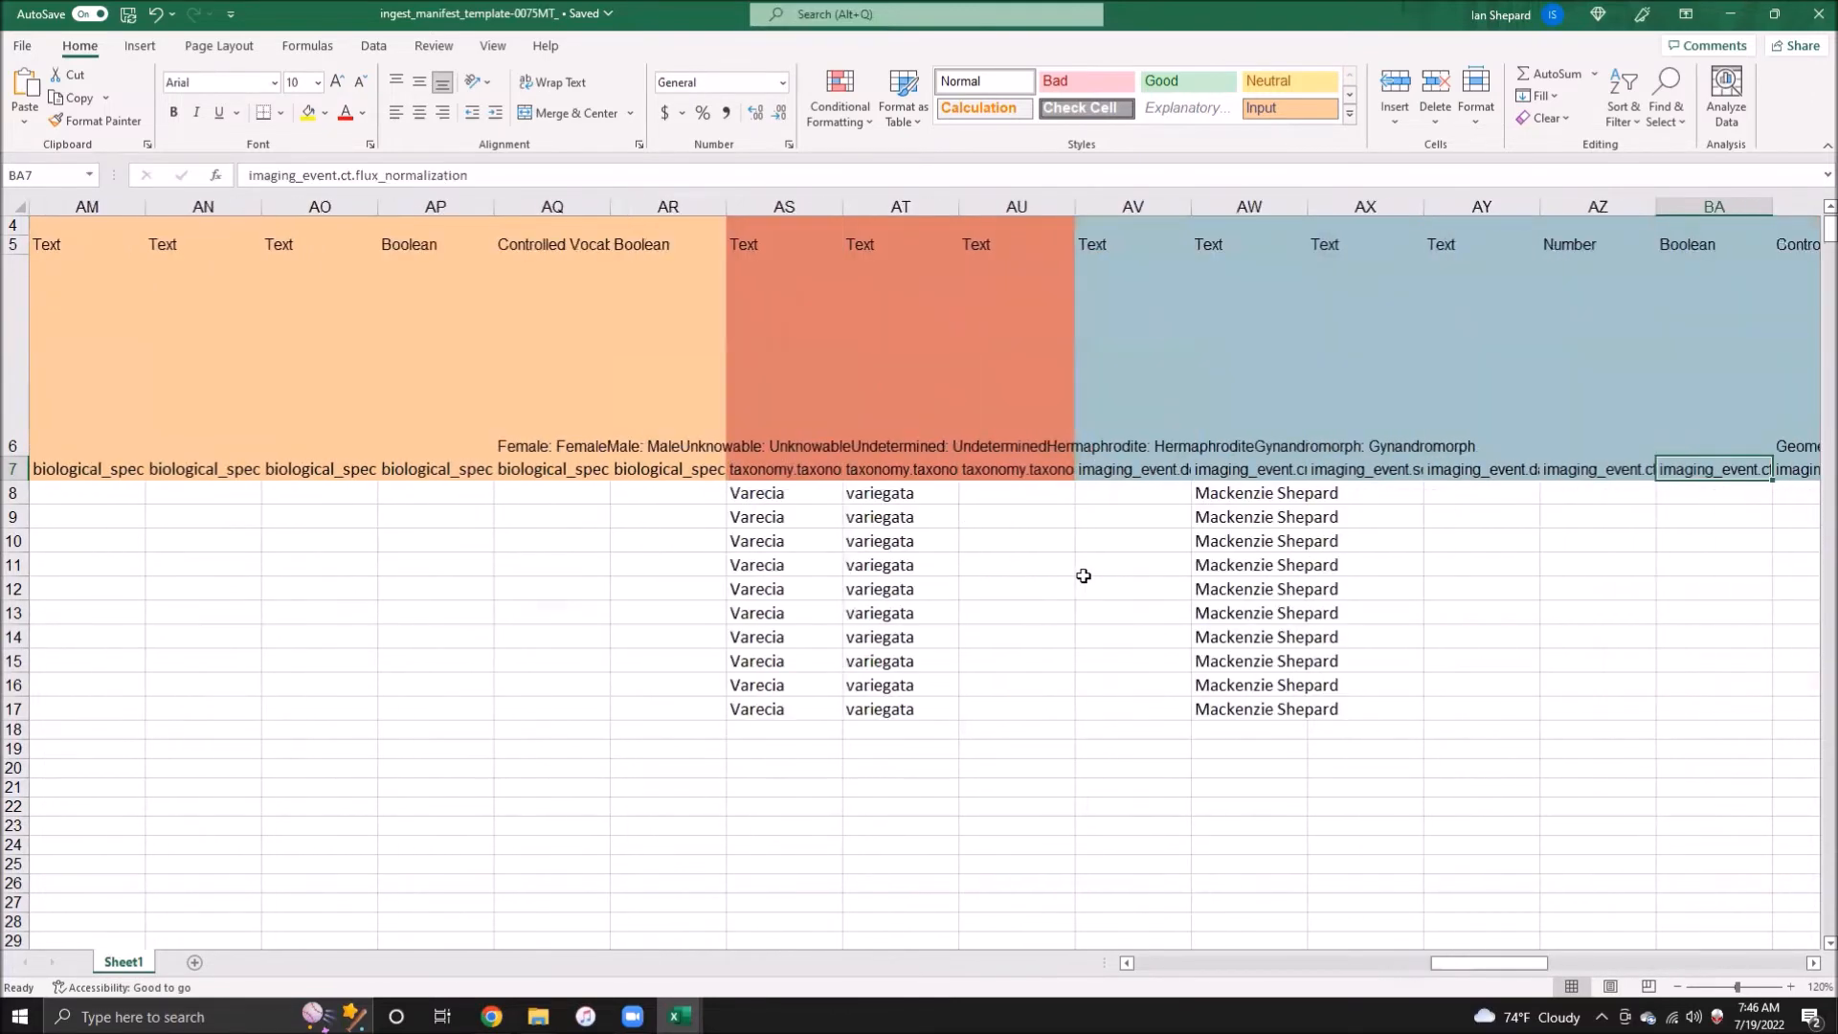
pyautogui.press('Left')
pyautogui.press('Left')
pyautogui.press('Left')
pyautogui.press('Left')
pyautogui.press('Left')
pyautogui.press('Left')
pyautogui.press('Left')
pyautogui.press('Left')
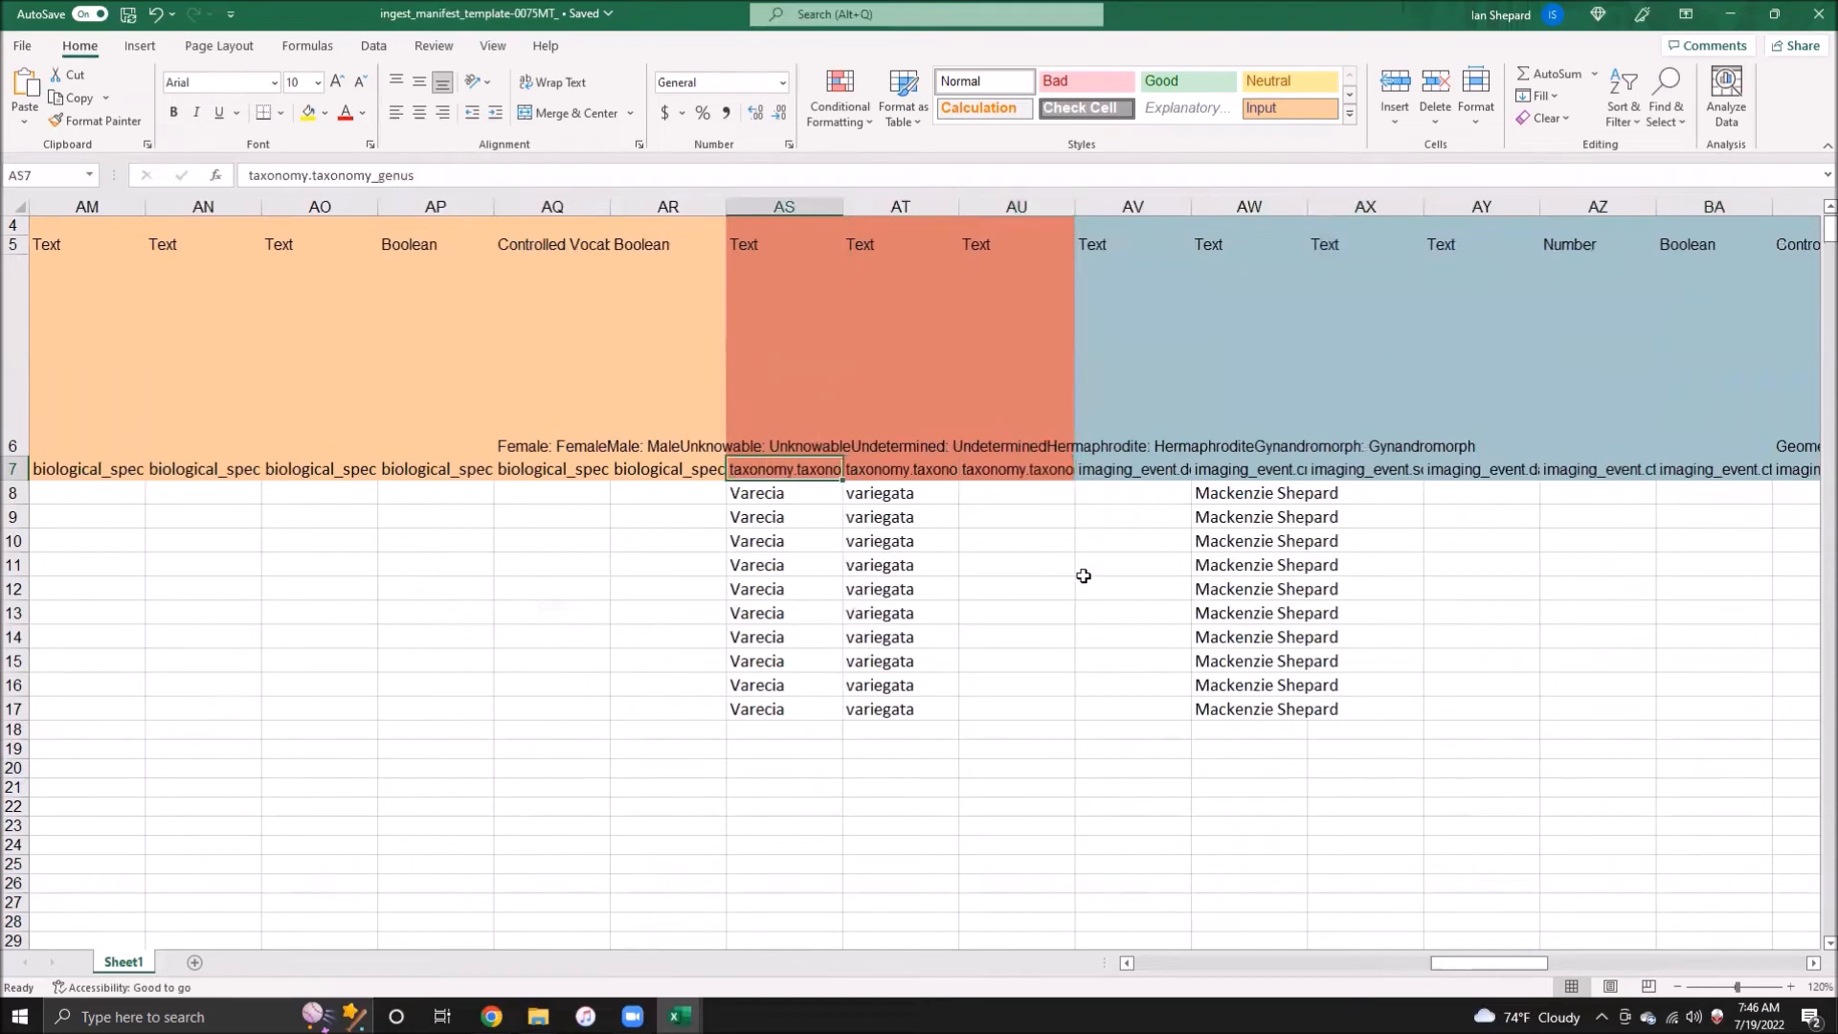
# Step: Review the taxonomy fields and the imaging event fields in row 7, past imaging_event.date_created to ct.projections
pyautogui.press('Right')
pyautogui.press('Right')
pyautogui.press('Right')
pyautogui.press('Right')
pyautogui.press('Right')
pyautogui.press('Right')
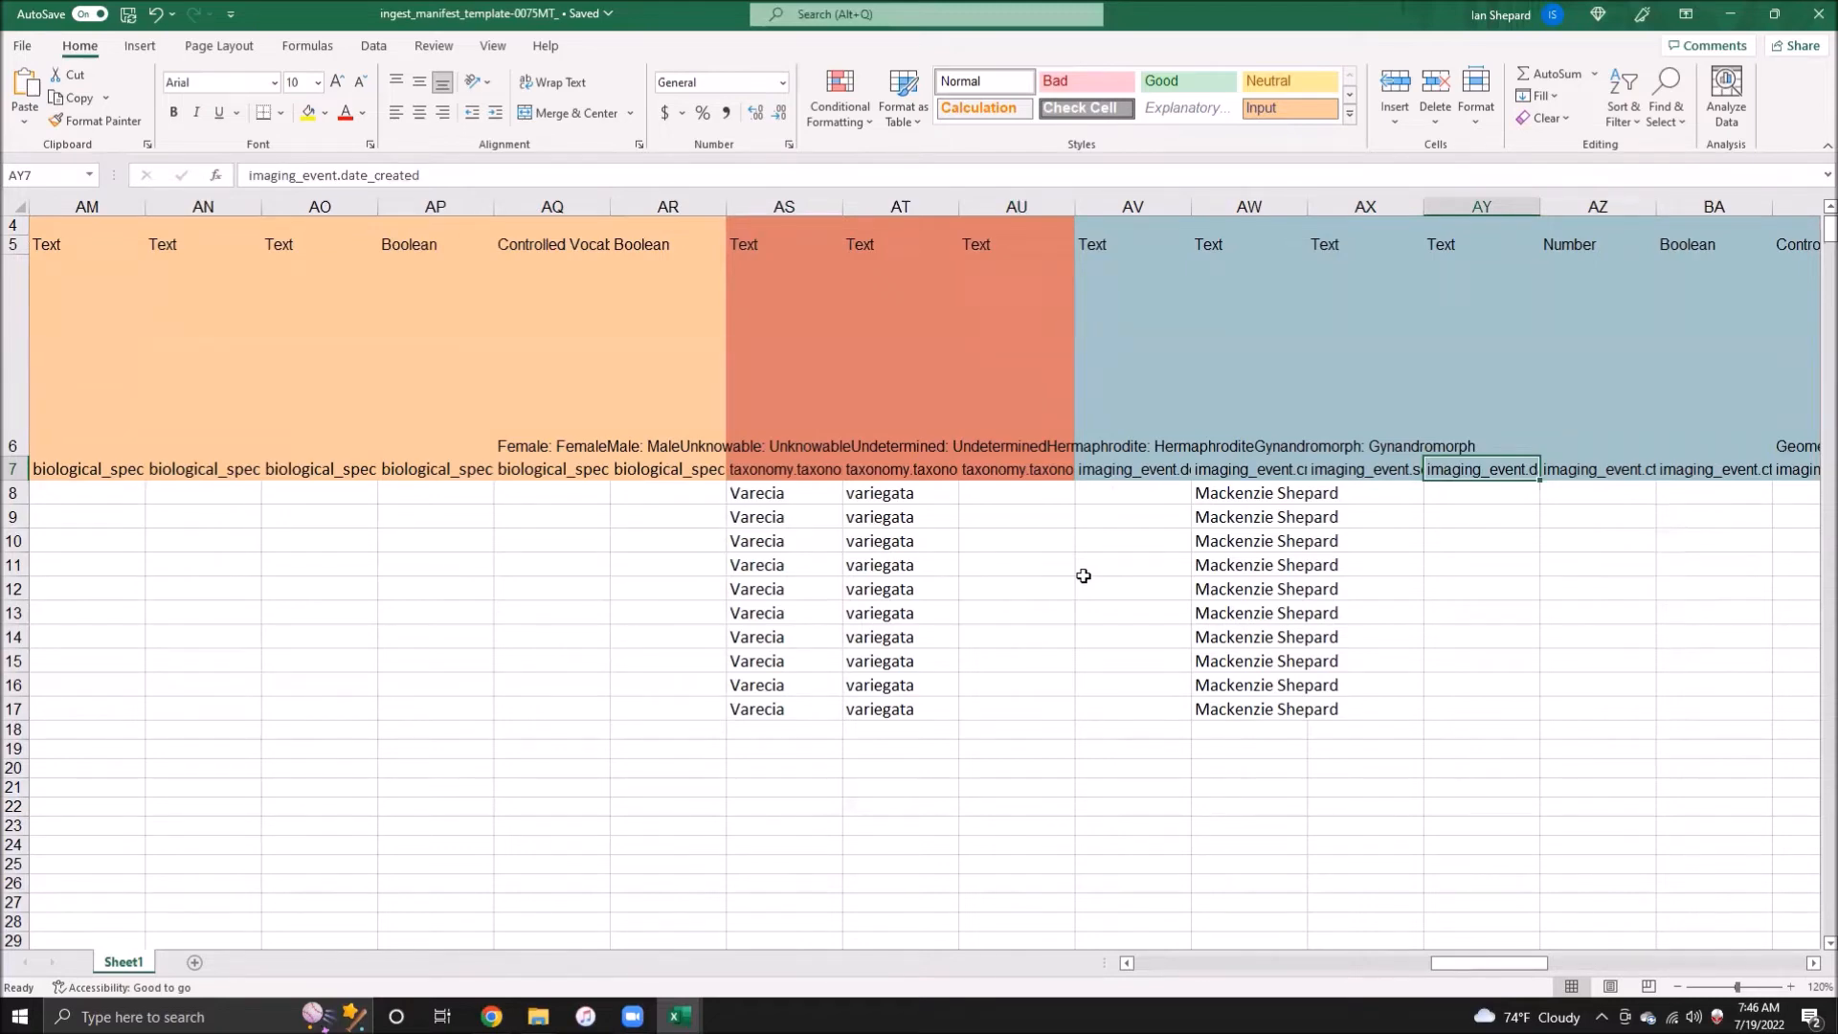
pyautogui.press('Right')
pyautogui.press('Right')
pyautogui.press('Right')
pyautogui.press('Right')
pyautogui.press('Right')
pyautogui.press('Right')
pyautogui.press('Right')
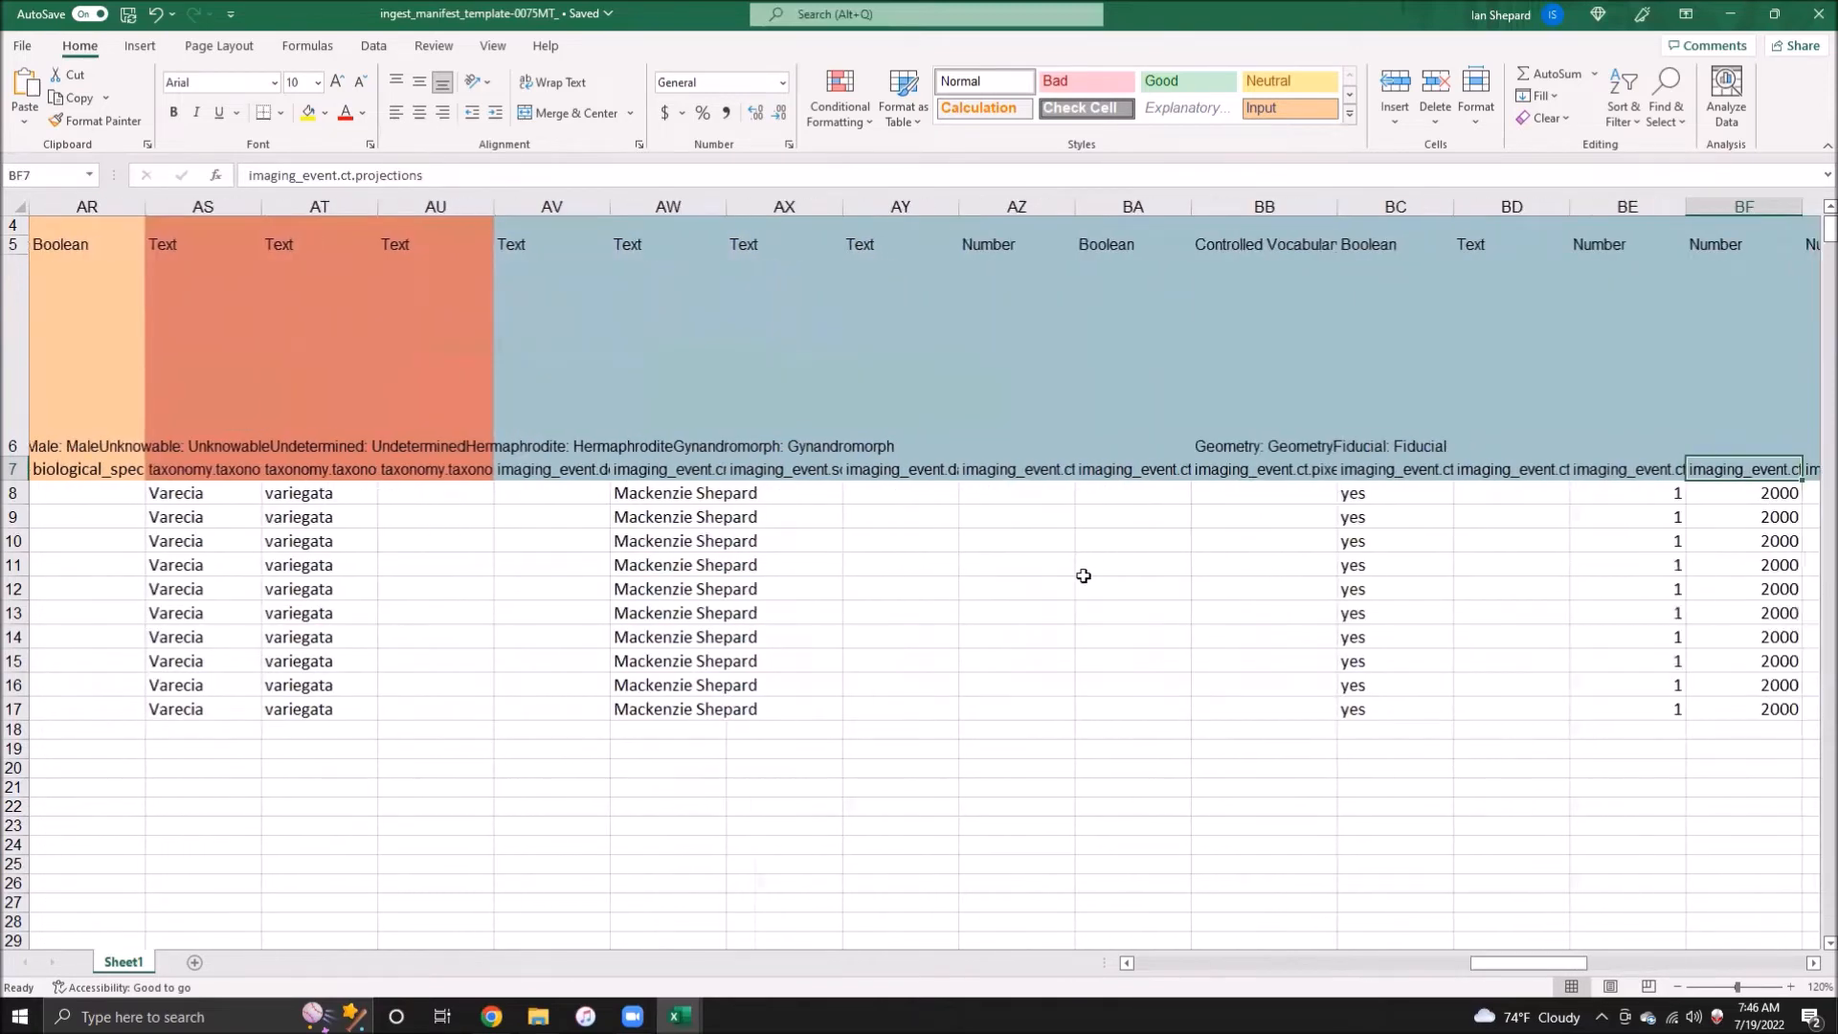
# Step: Look over the remaining filled CT scan columns beyond projections, and return to imaging_event.description in row 7
pyautogui.press('Right')
pyautogui.press('Right')
pyautogui.press('Right')
pyautogui.press('Left')
pyautogui.press('Left')
pyautogui.press('Left')
pyautogui.press('Left')
pyautogui.press('Left')
pyautogui.press('Left')
pyautogui.press('Left')
pyautogui.press('Left')
pyautogui.press('Left')
pyautogui.press('Left')
pyautogui.press('Left')
pyautogui.press('Left')
pyautogui.press('Left')
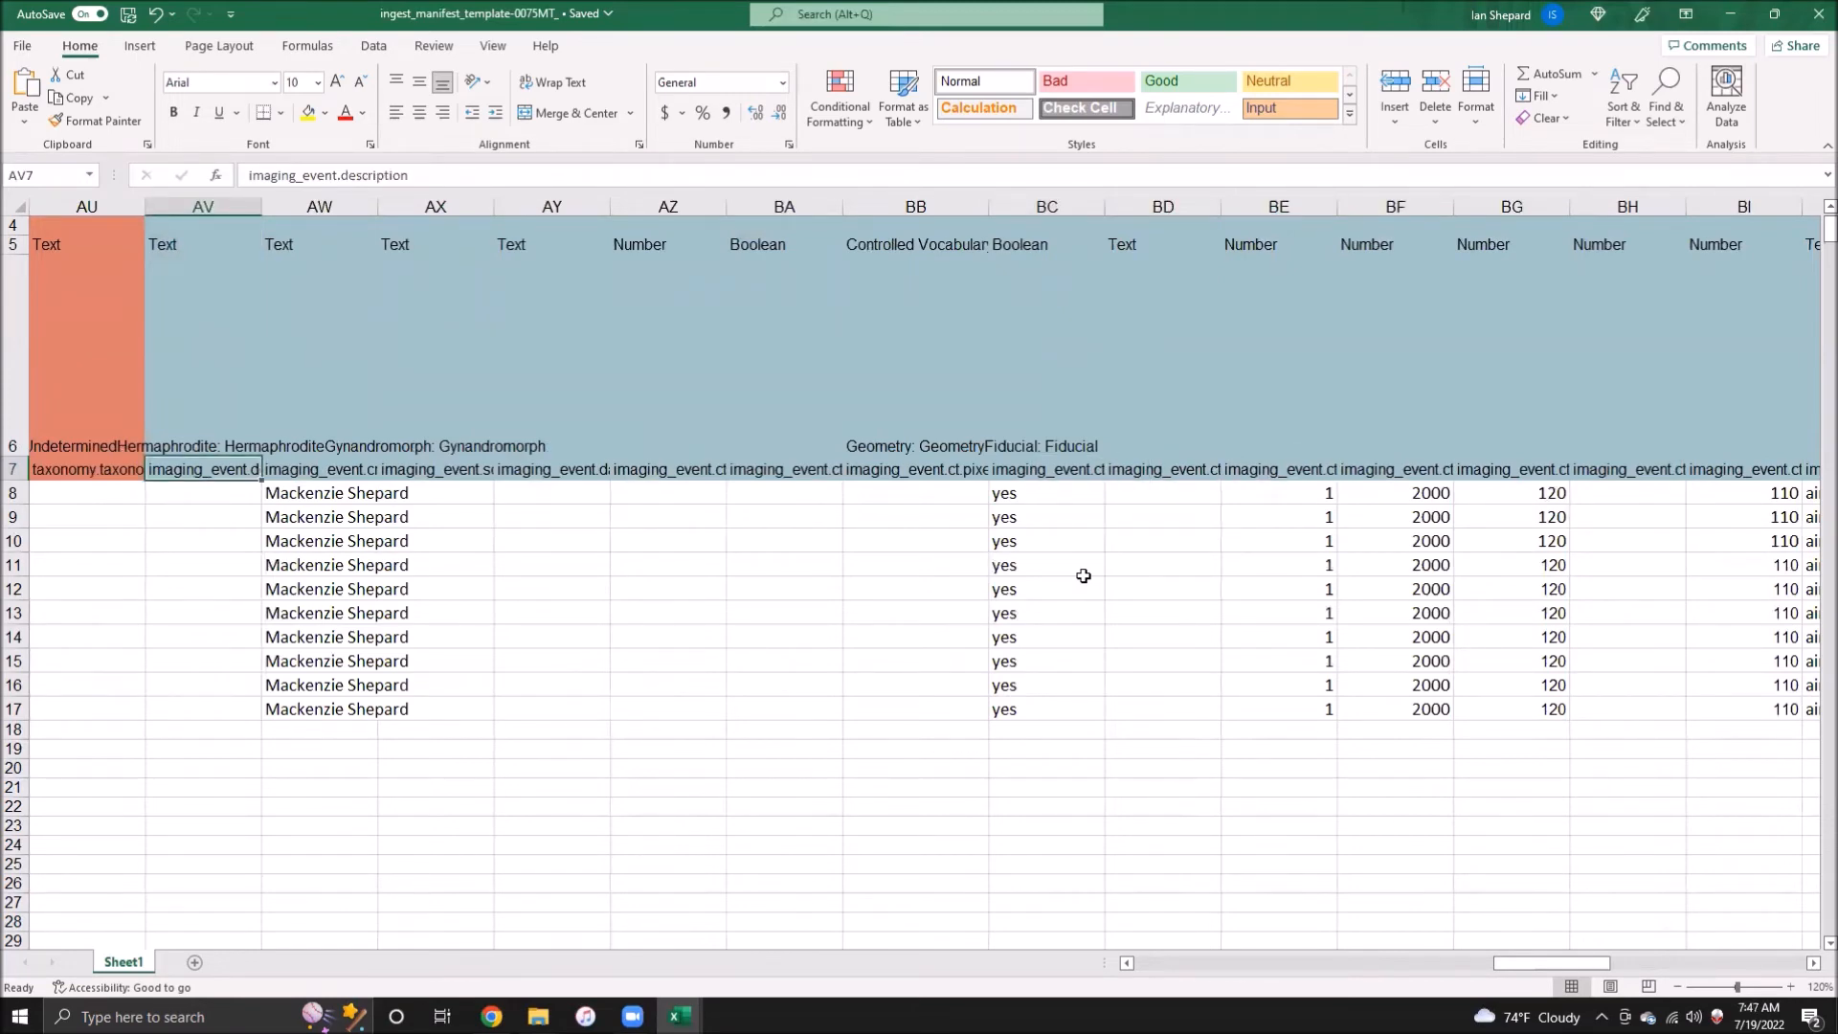
# Step: Examine the imaging event fields one by one, from software, exposure_time and flux_normalization through shading_correction to amperage
pyautogui.press('Right')
pyautogui.press('Right')
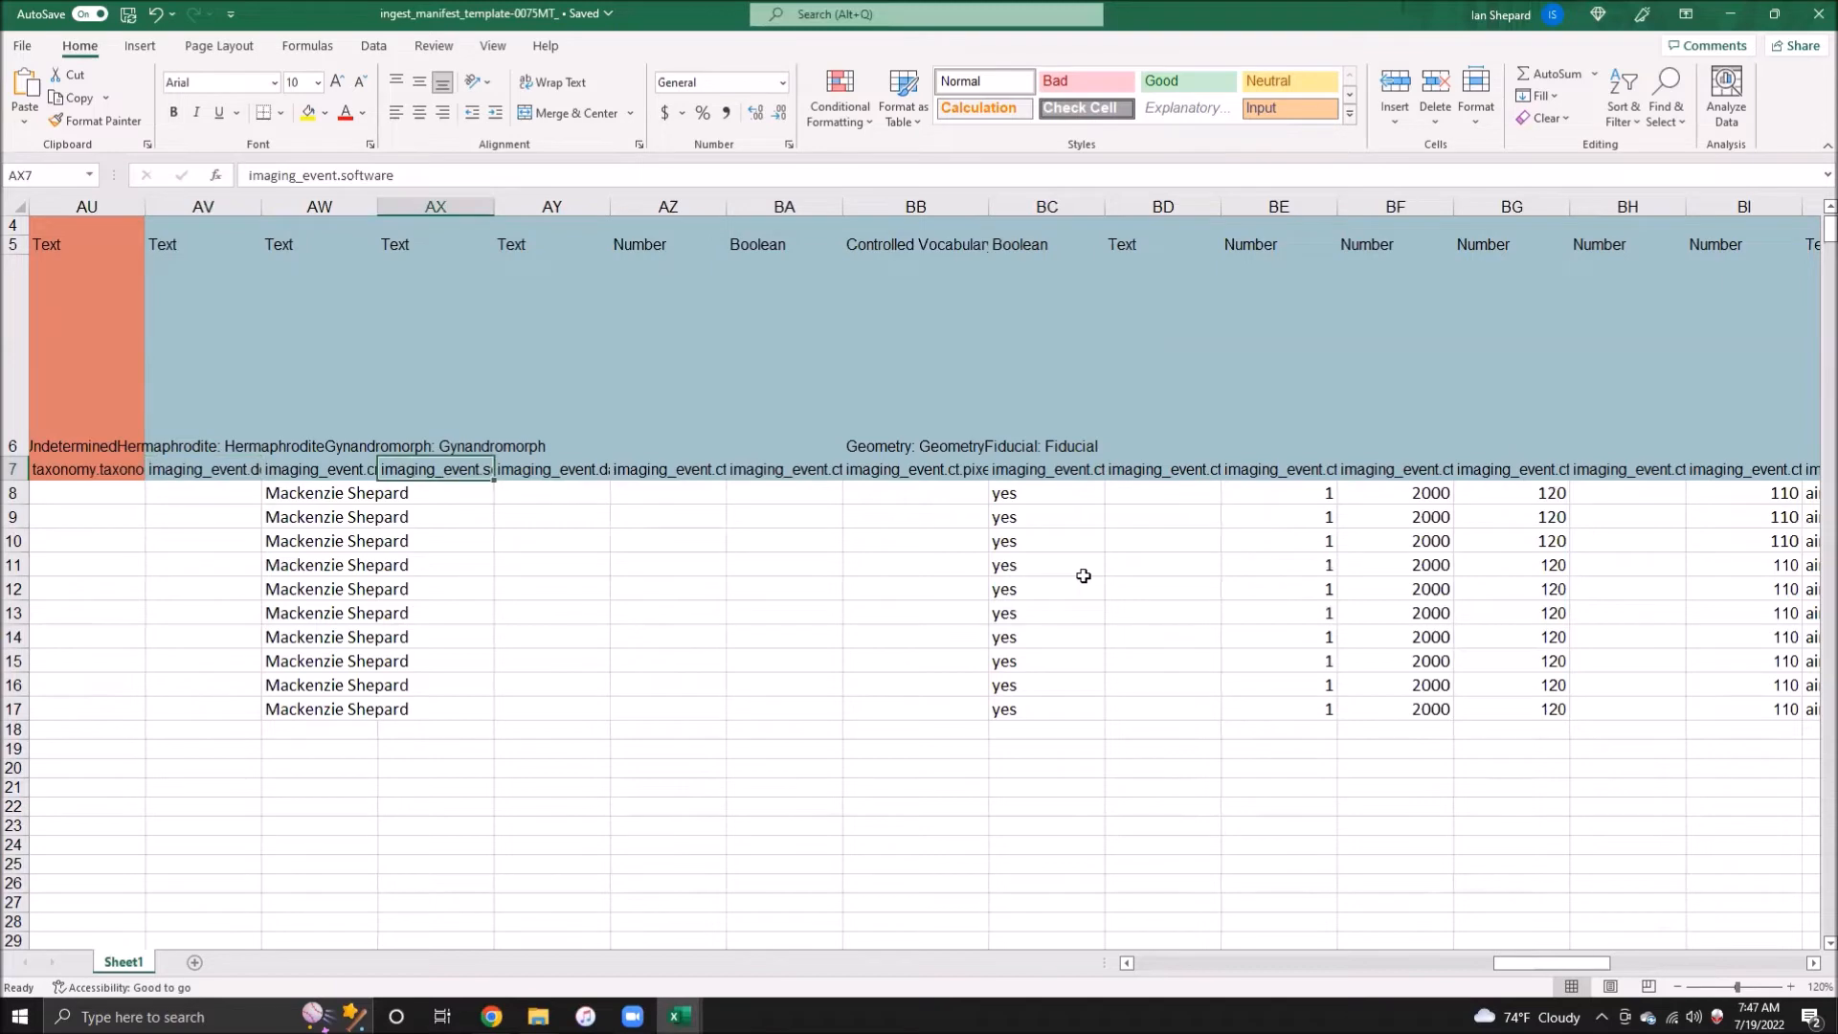
pyautogui.press('Right')
pyautogui.press('Right')
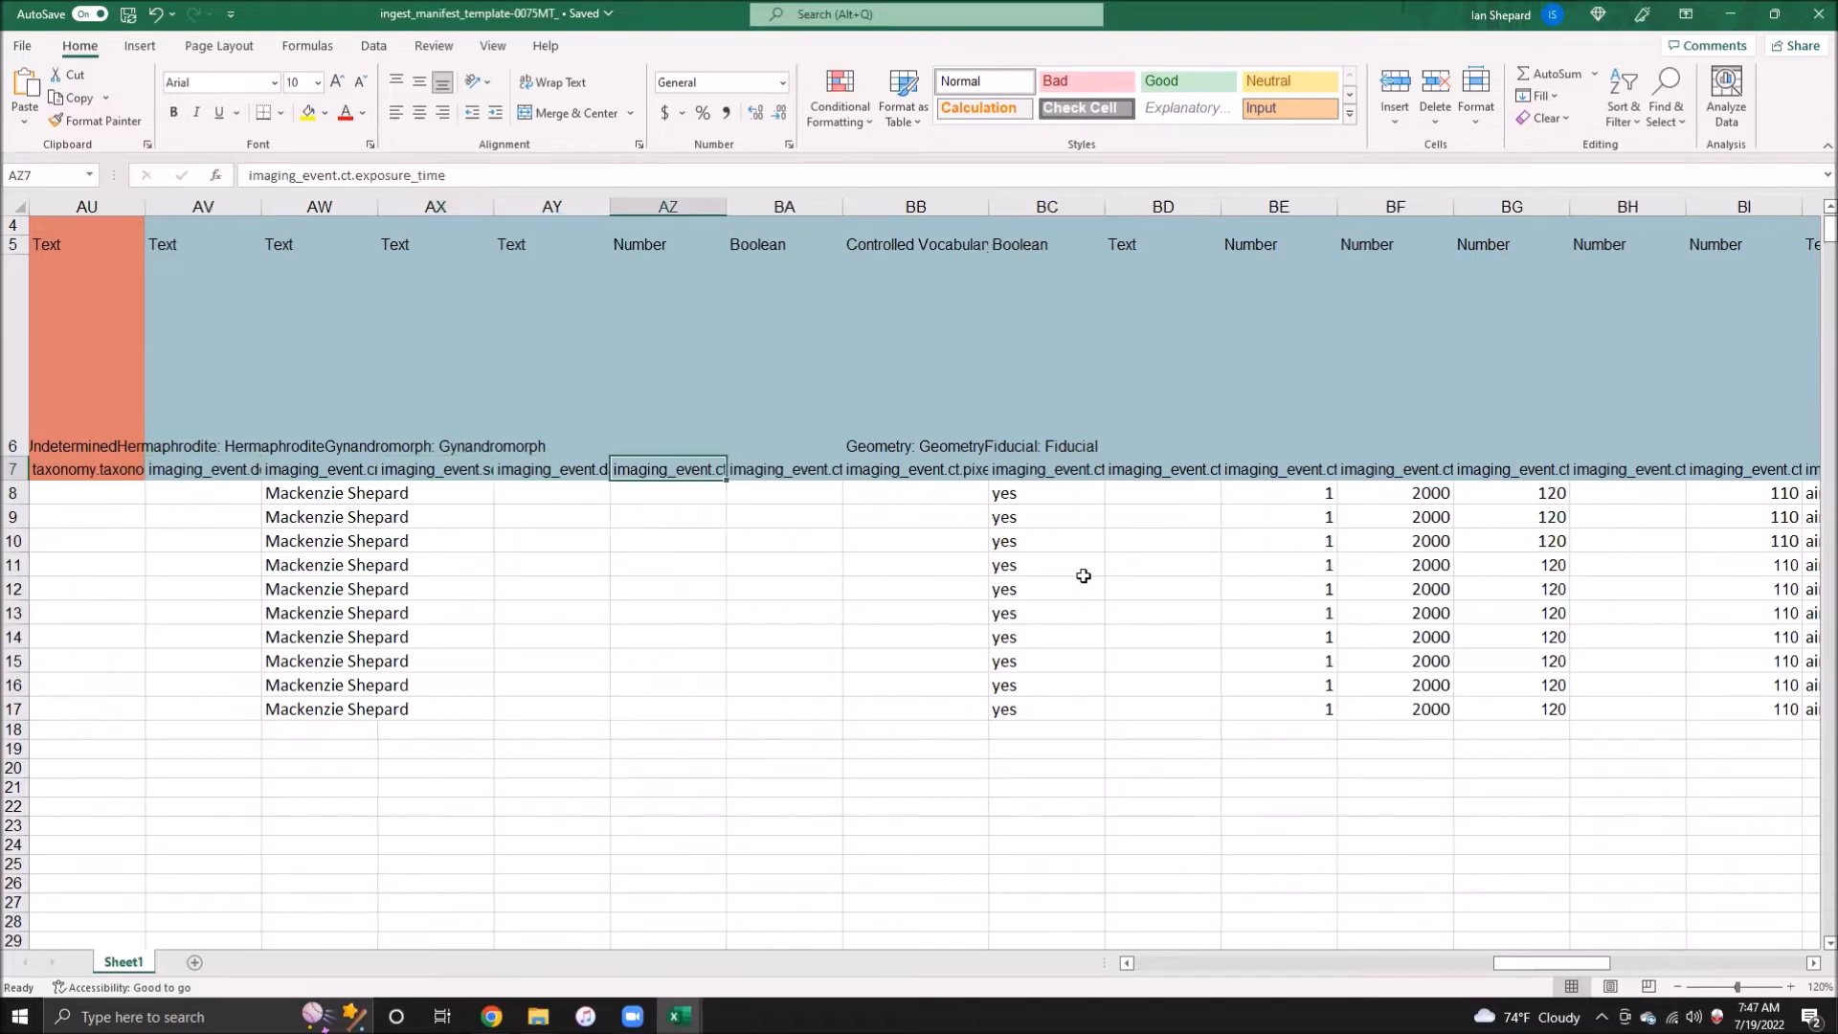
pyautogui.press('Right')
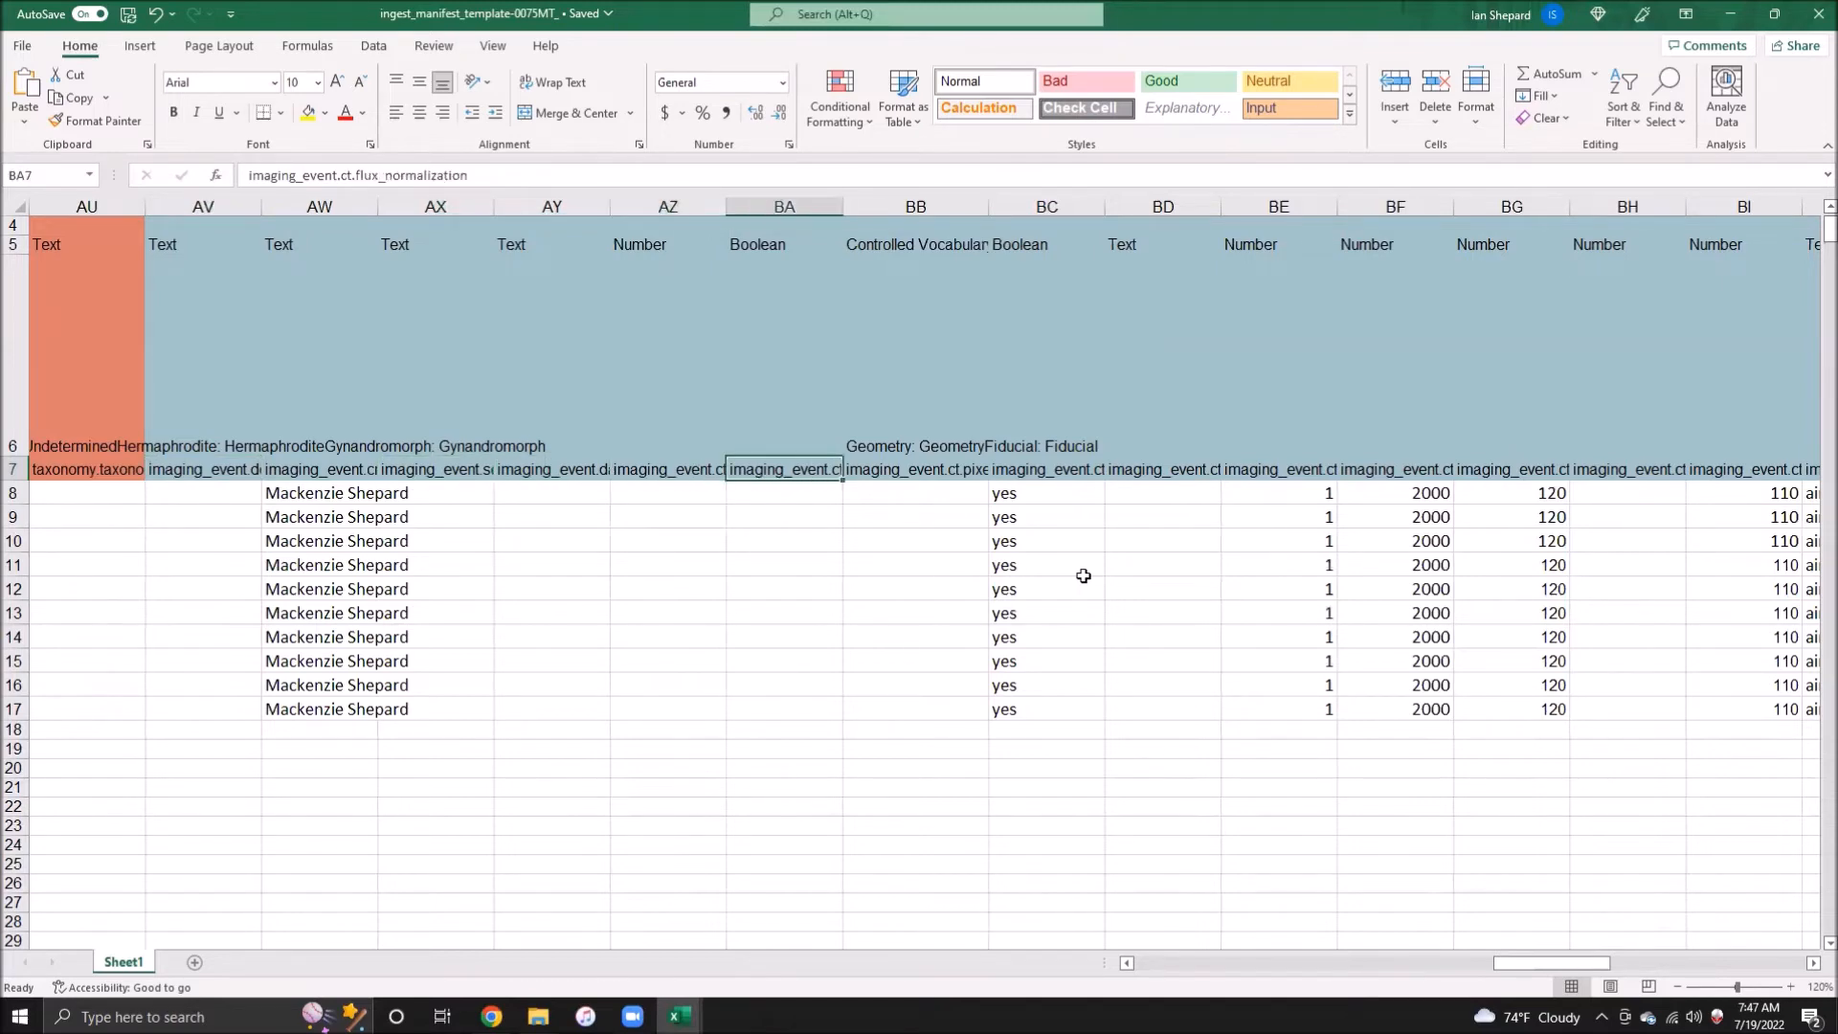
pyautogui.press('Right')
pyautogui.press('Right')
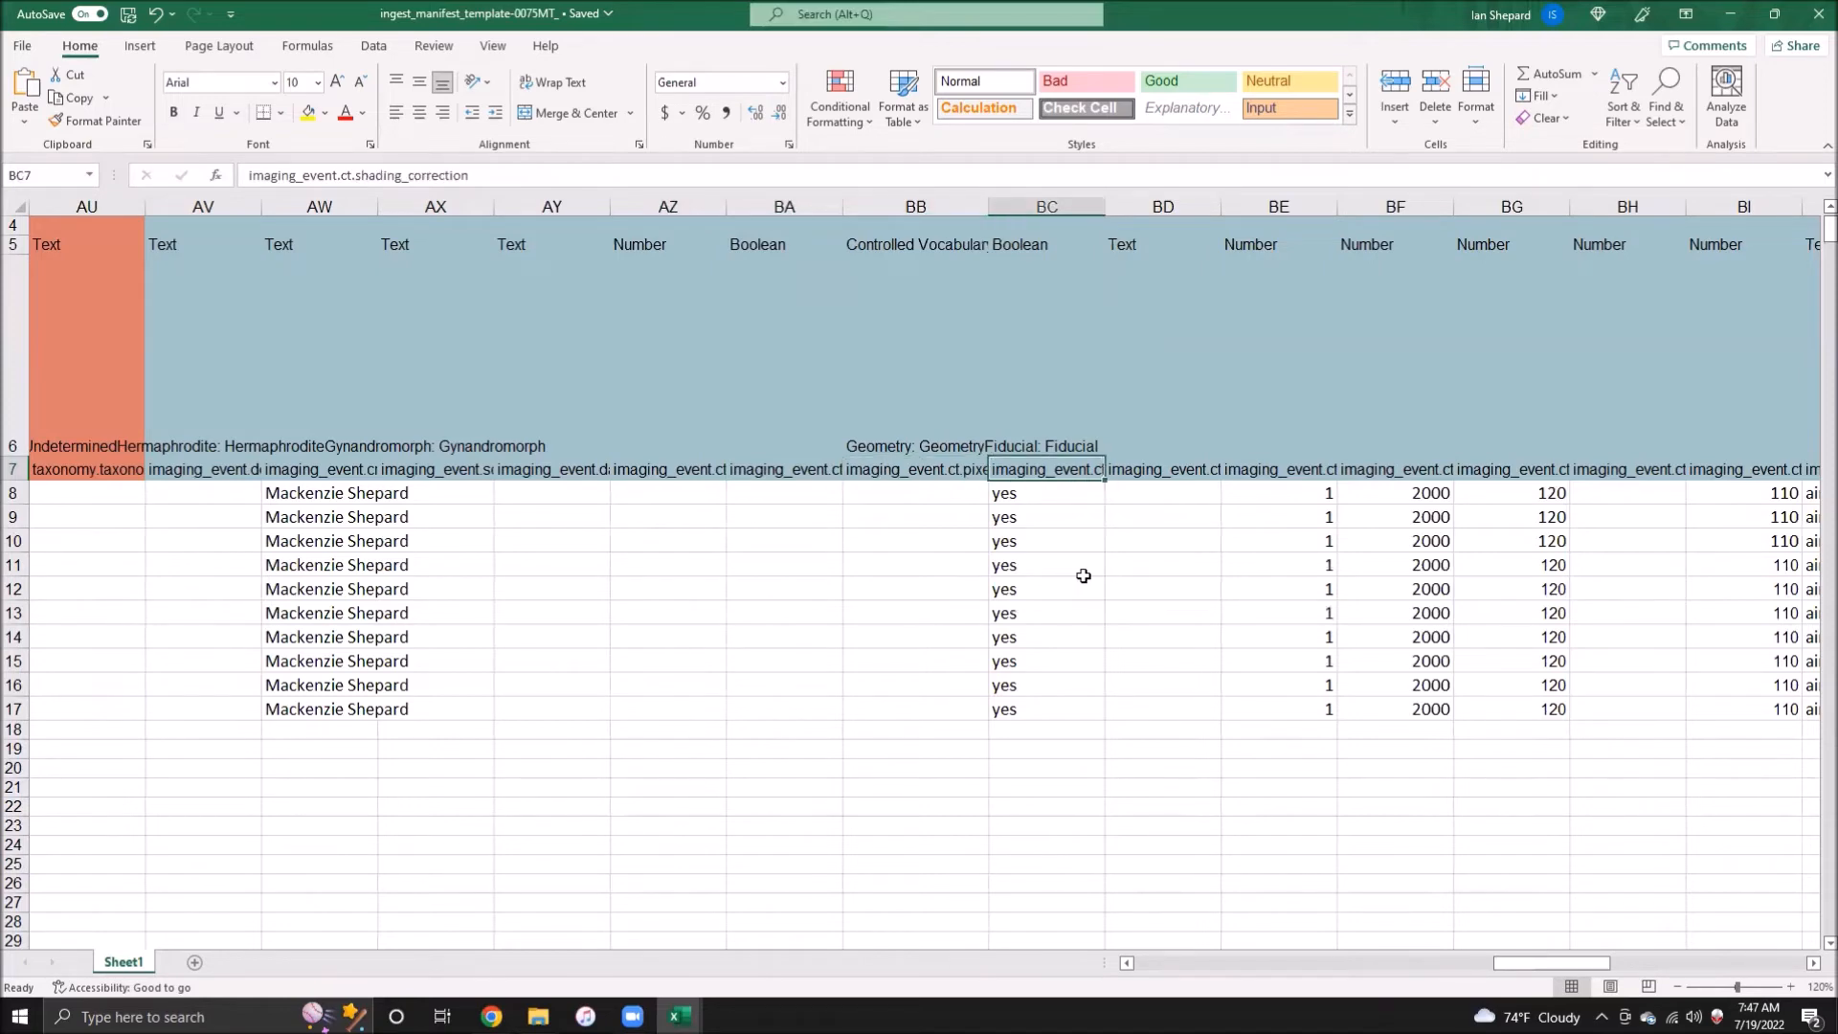
pyautogui.press('Right')
pyautogui.press('Right')
pyautogui.press('Right')
pyautogui.press('Right')
pyautogui.press('Right')
pyautogui.press('Right')
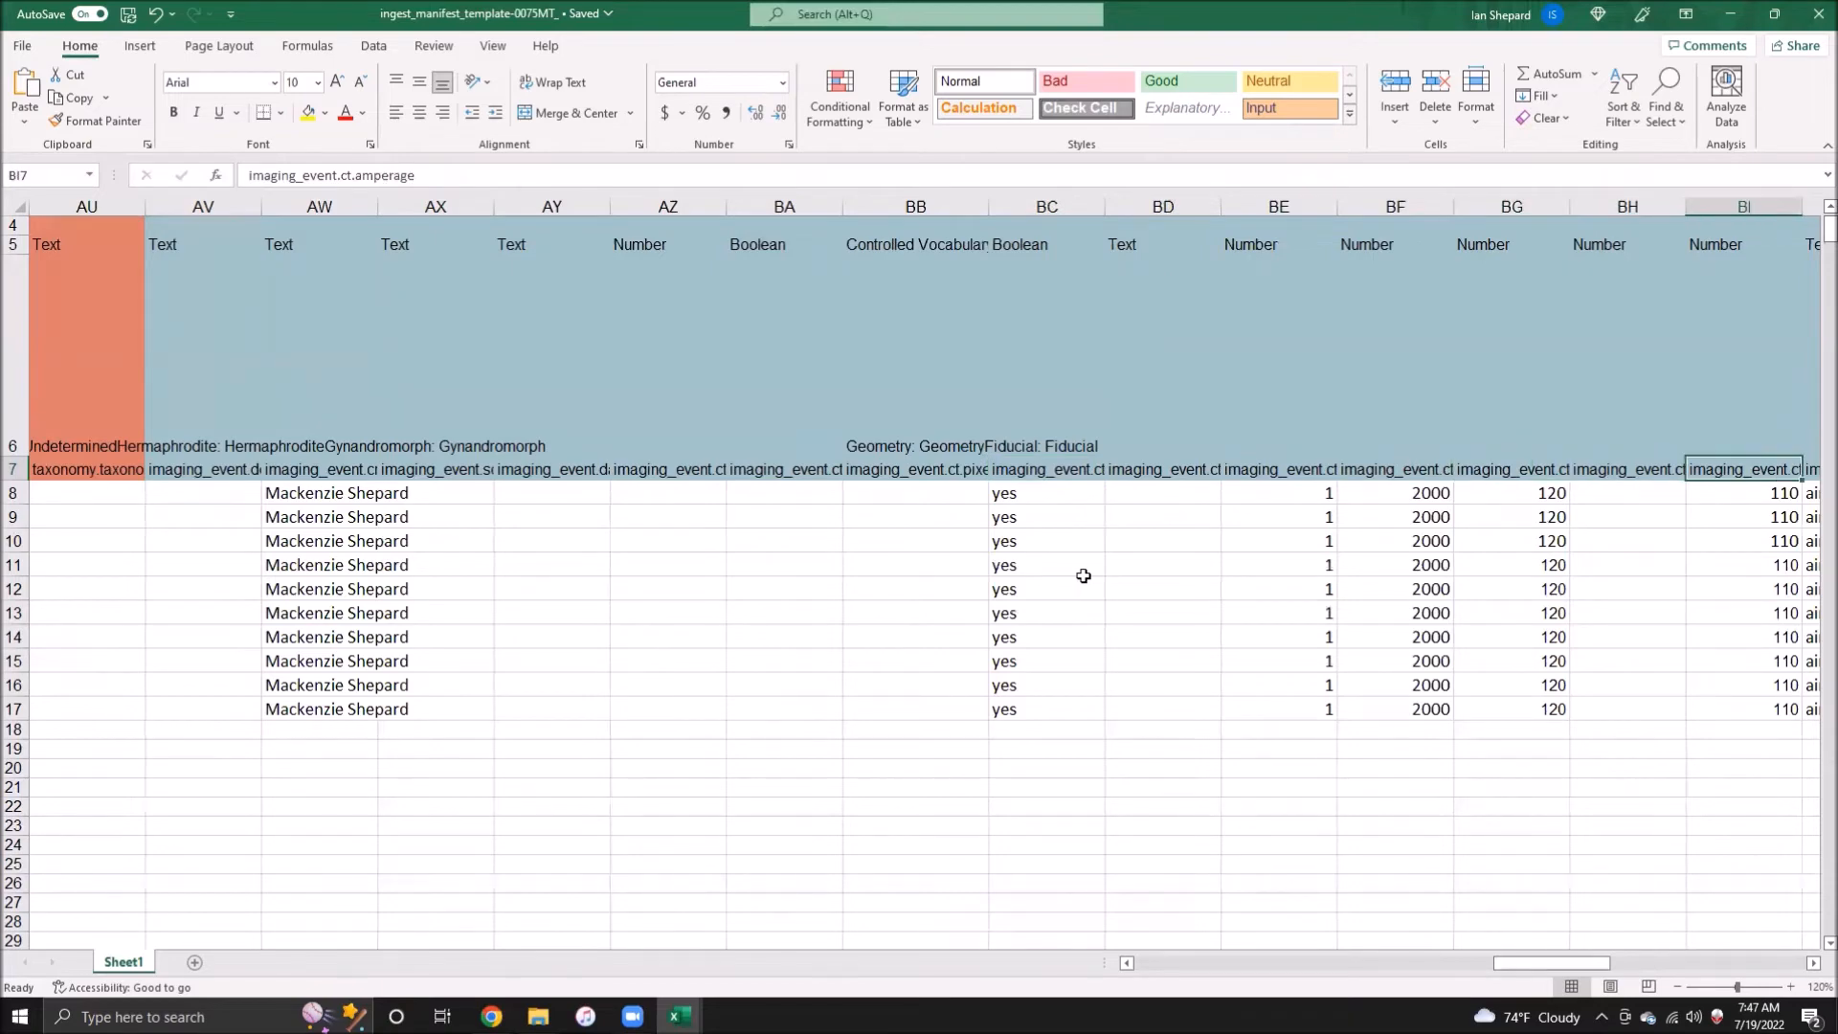
# Step: Look through the CT fields in row 7 beyond amperage, past the detector columns, to imaging_event.ct.phase_contrast
pyautogui.press('Right')
pyautogui.press('Right')
pyautogui.press('Right')
pyautogui.press('Right')
pyautogui.press('Right')
pyautogui.press('Right')
pyautogui.press('Right')
pyautogui.press('Right')
pyautogui.press('Right')
pyautogui.press('Right')
pyautogui.press('Right')
pyautogui.press('Right')
pyautogui.press('Right')
pyautogui.press('Right')
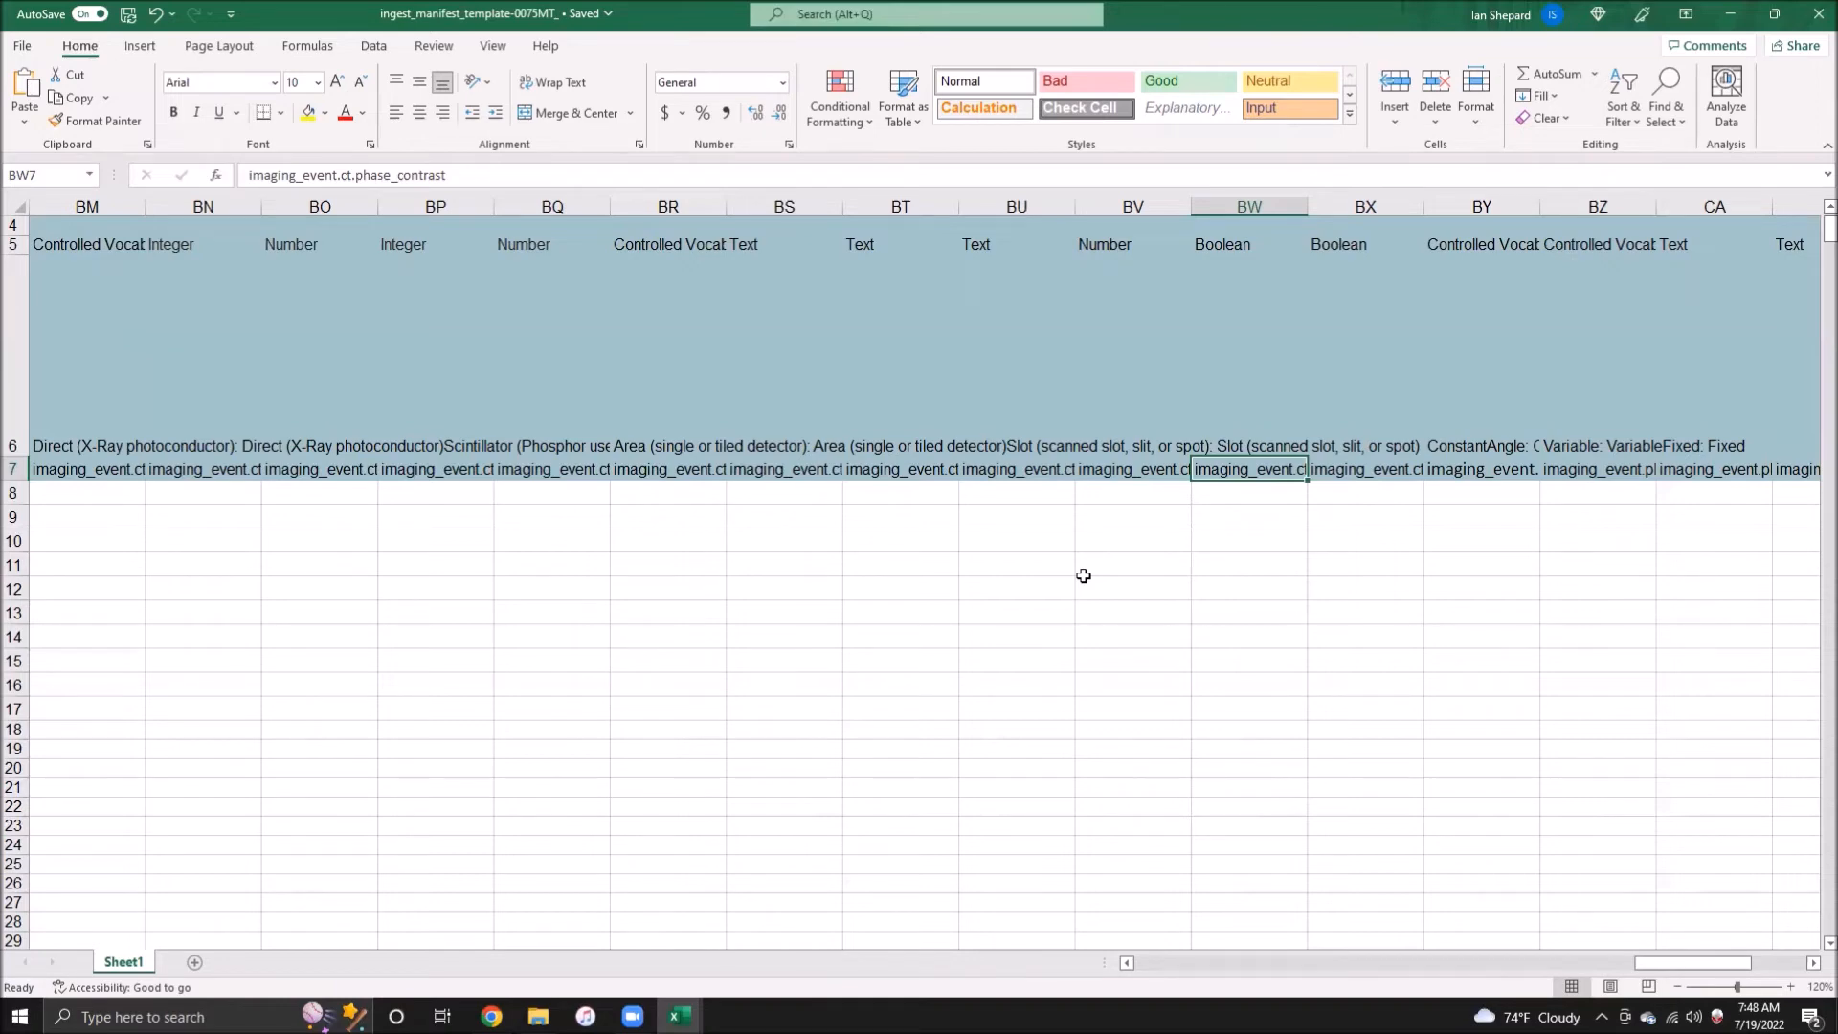
# Step: Check where the CT and photography fields end at photography.light_source, and return to imaging_event.ct.optical_magnification
pyautogui.press('Right')
pyautogui.press('Right')
pyautogui.press('Right')
pyautogui.press('Right')
pyautogui.press('Right')
pyautogui.press('Right')
pyautogui.press('Right')
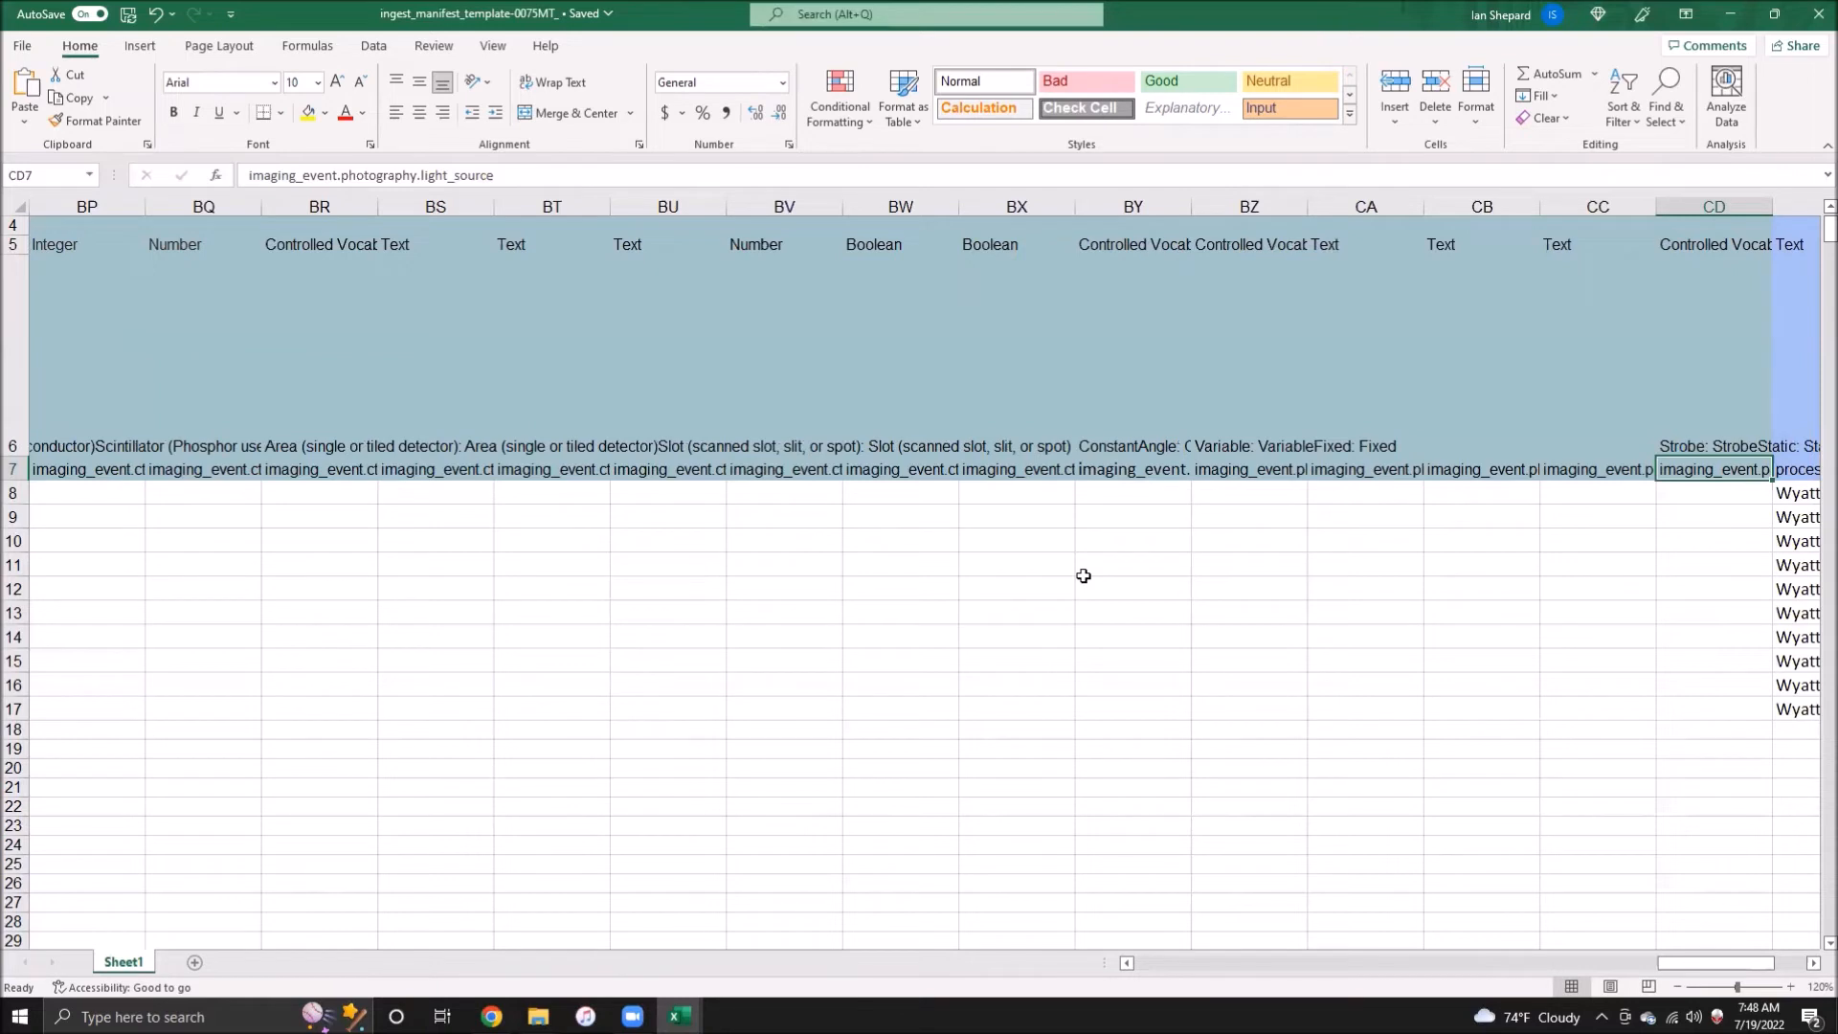
pyautogui.press('Left')
pyautogui.press('Left')
pyautogui.press('Left')
pyautogui.press('Left')
pyautogui.press('Left')
pyautogui.press('Left')
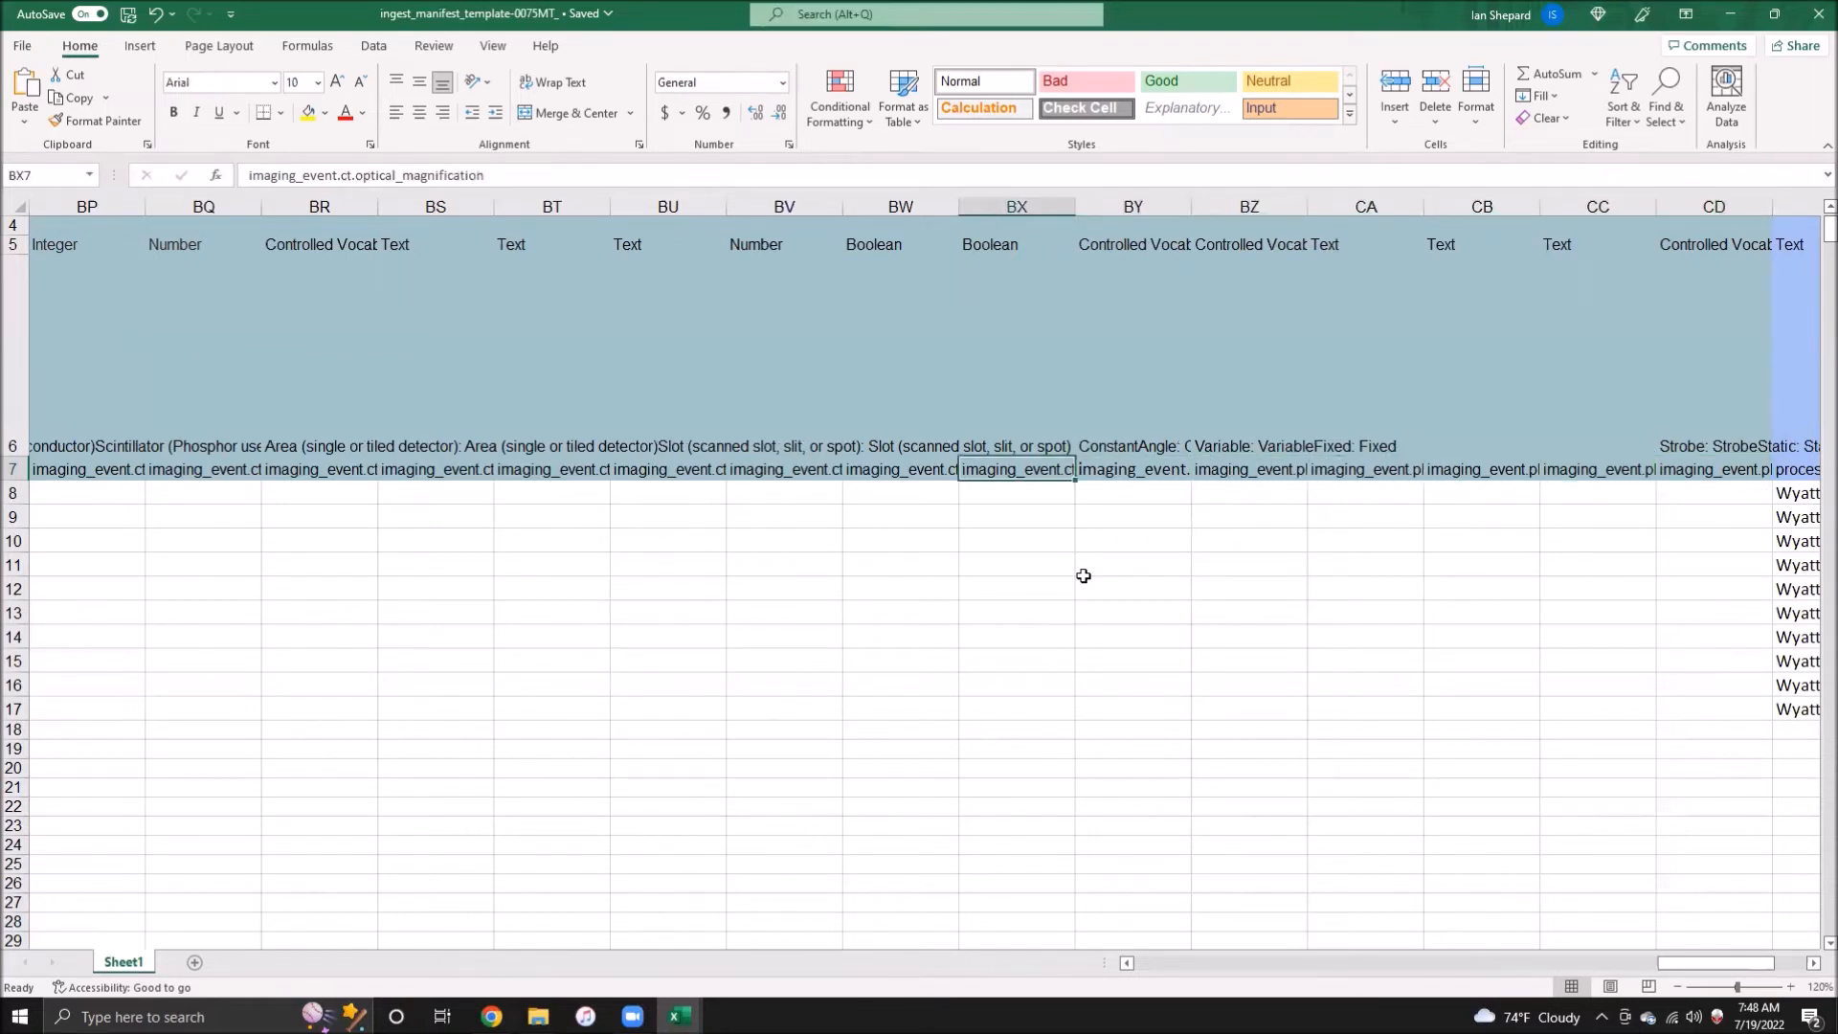
# Step: Look across the photography fields in row 7 to the start of the processing event section at processing_event.creator
pyautogui.press('Right')
pyautogui.press('Right')
pyautogui.press('Right')
pyautogui.press('Right')
pyautogui.press('Right')
pyautogui.press('Right')
pyautogui.press('Right')
pyautogui.press('Right')
pyautogui.press('Right')
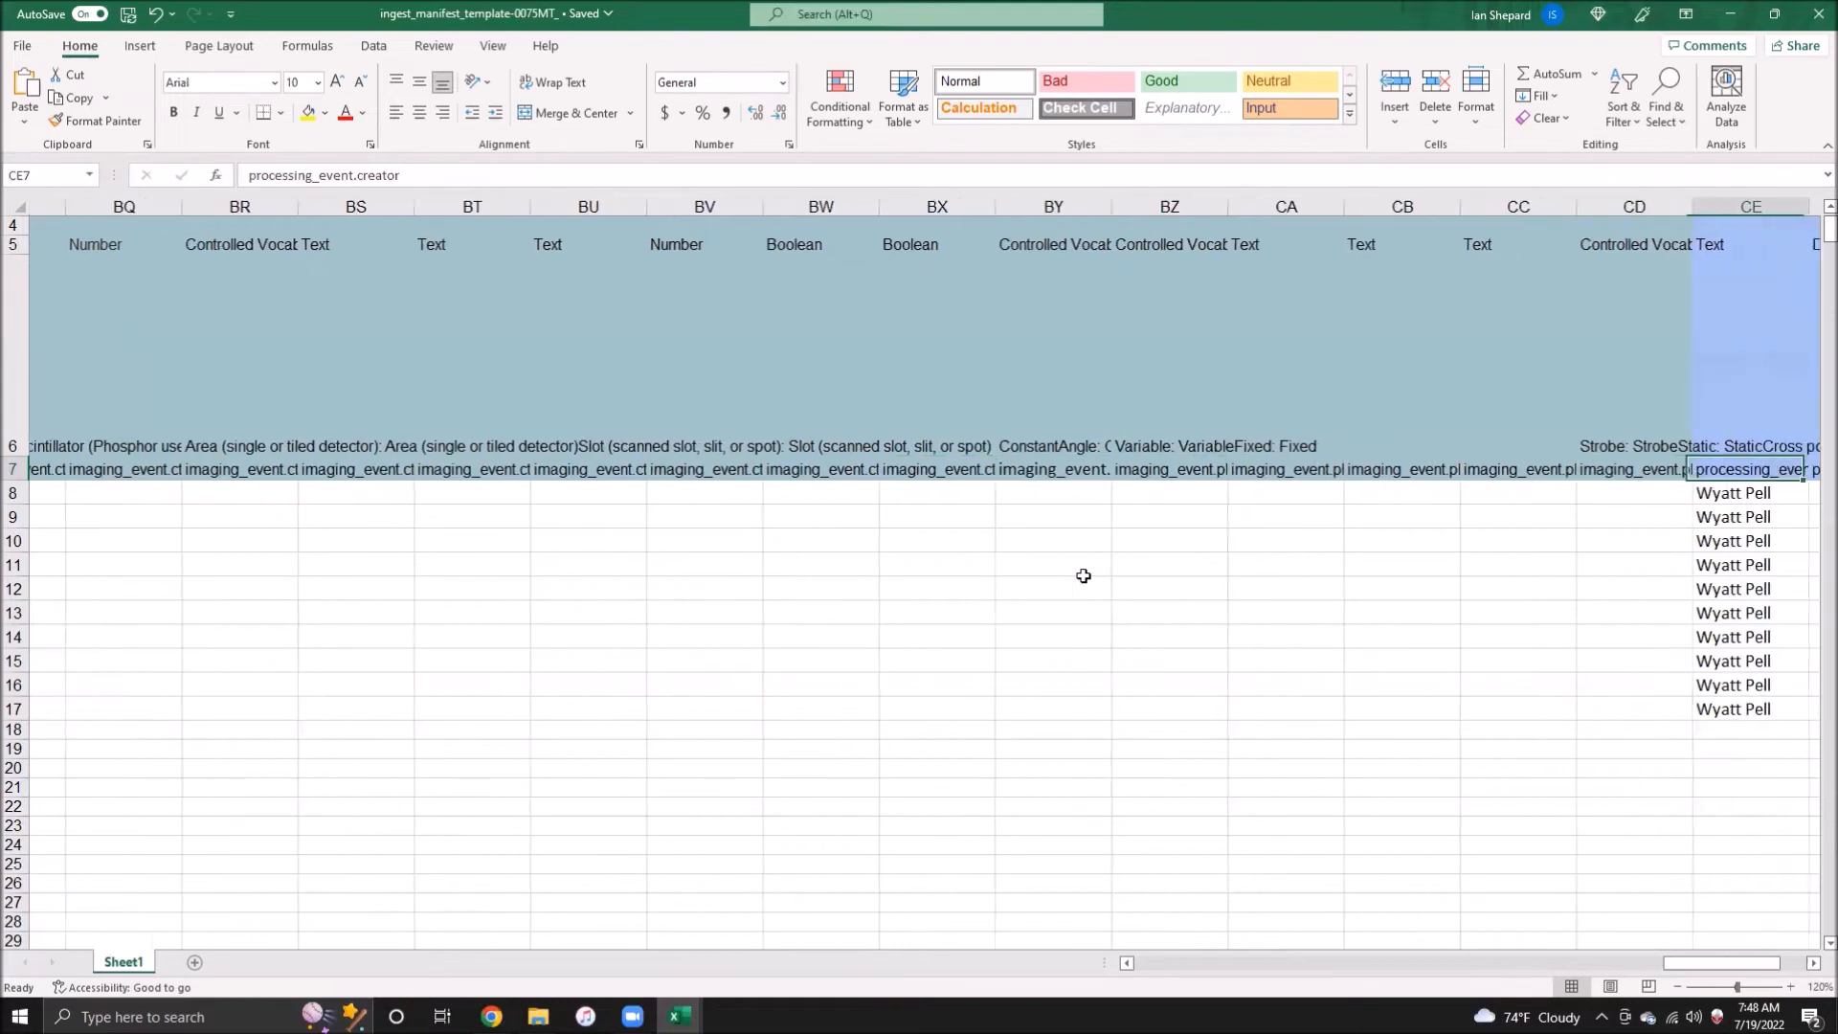
# Step: Examine the processing event fields from creator through description, including the row 8 cells in columns CG and CH
pyautogui.press('Right')
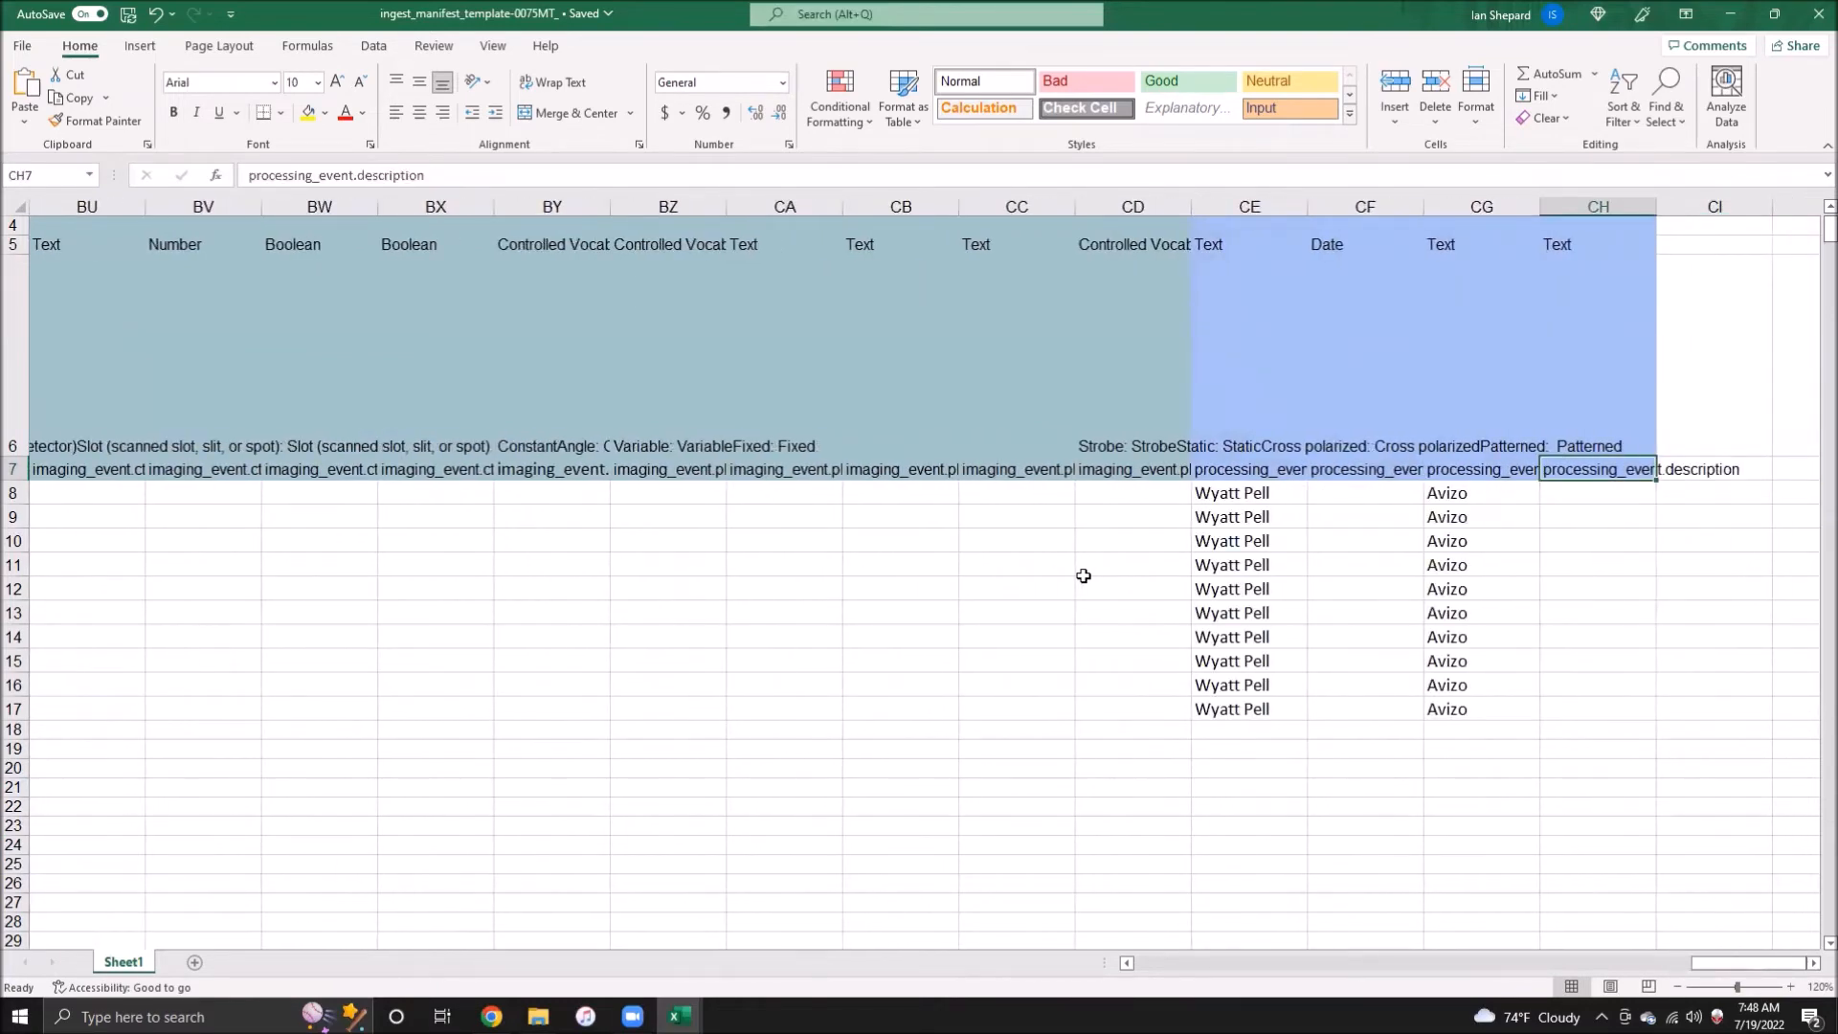
pyautogui.press('Left')
pyautogui.press('Left')
pyautogui.press('Left')
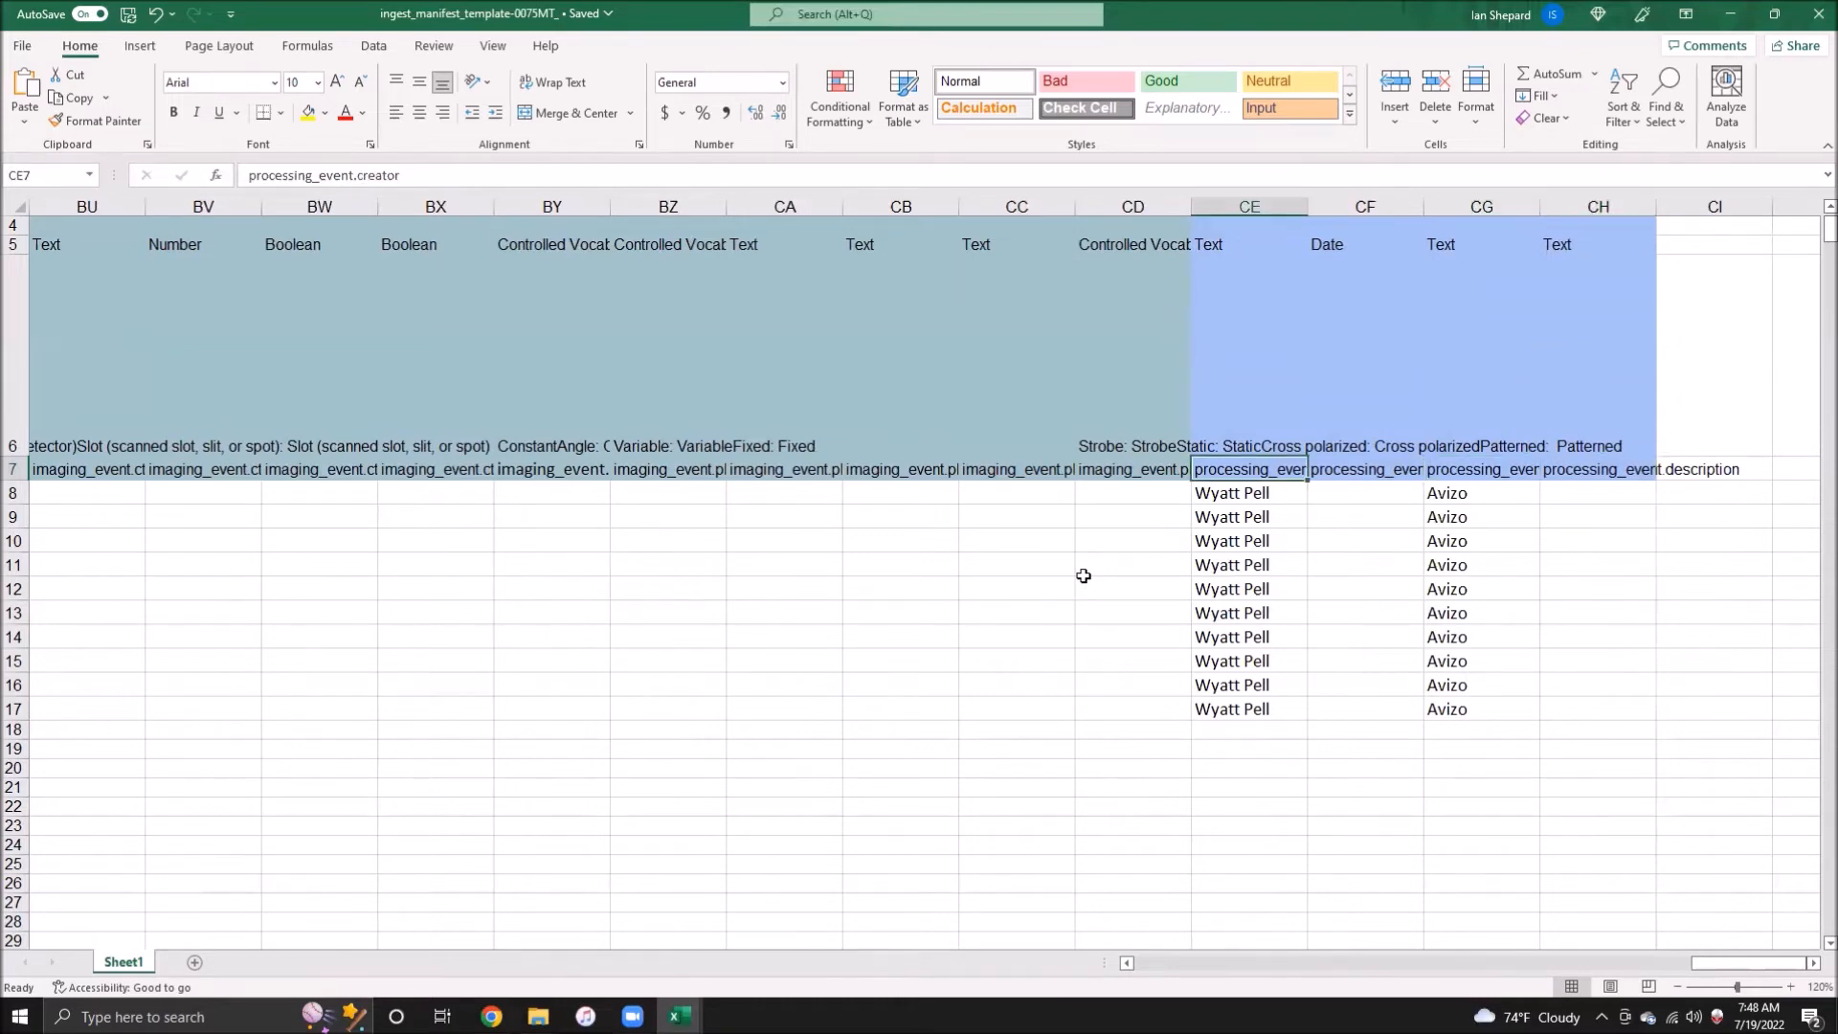
pyautogui.press('Right')
pyautogui.press('Right')
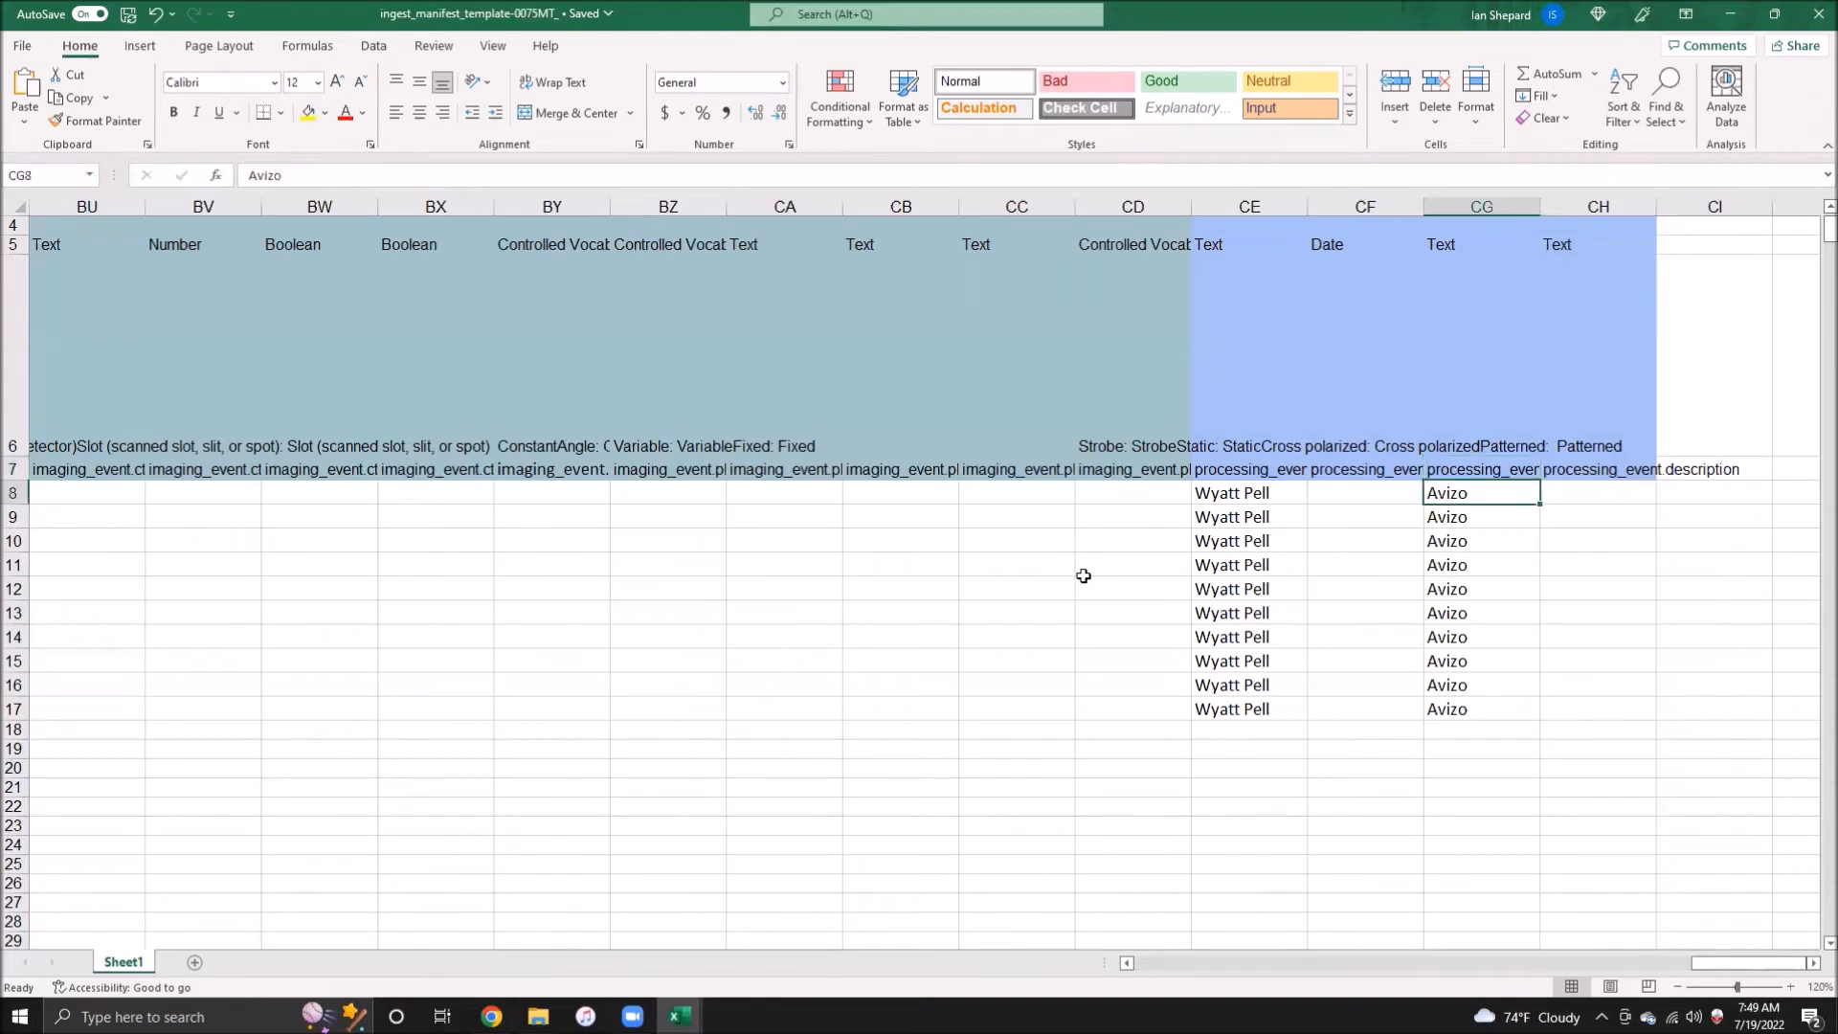
pyautogui.press('Right')
pyautogui.press('Down')
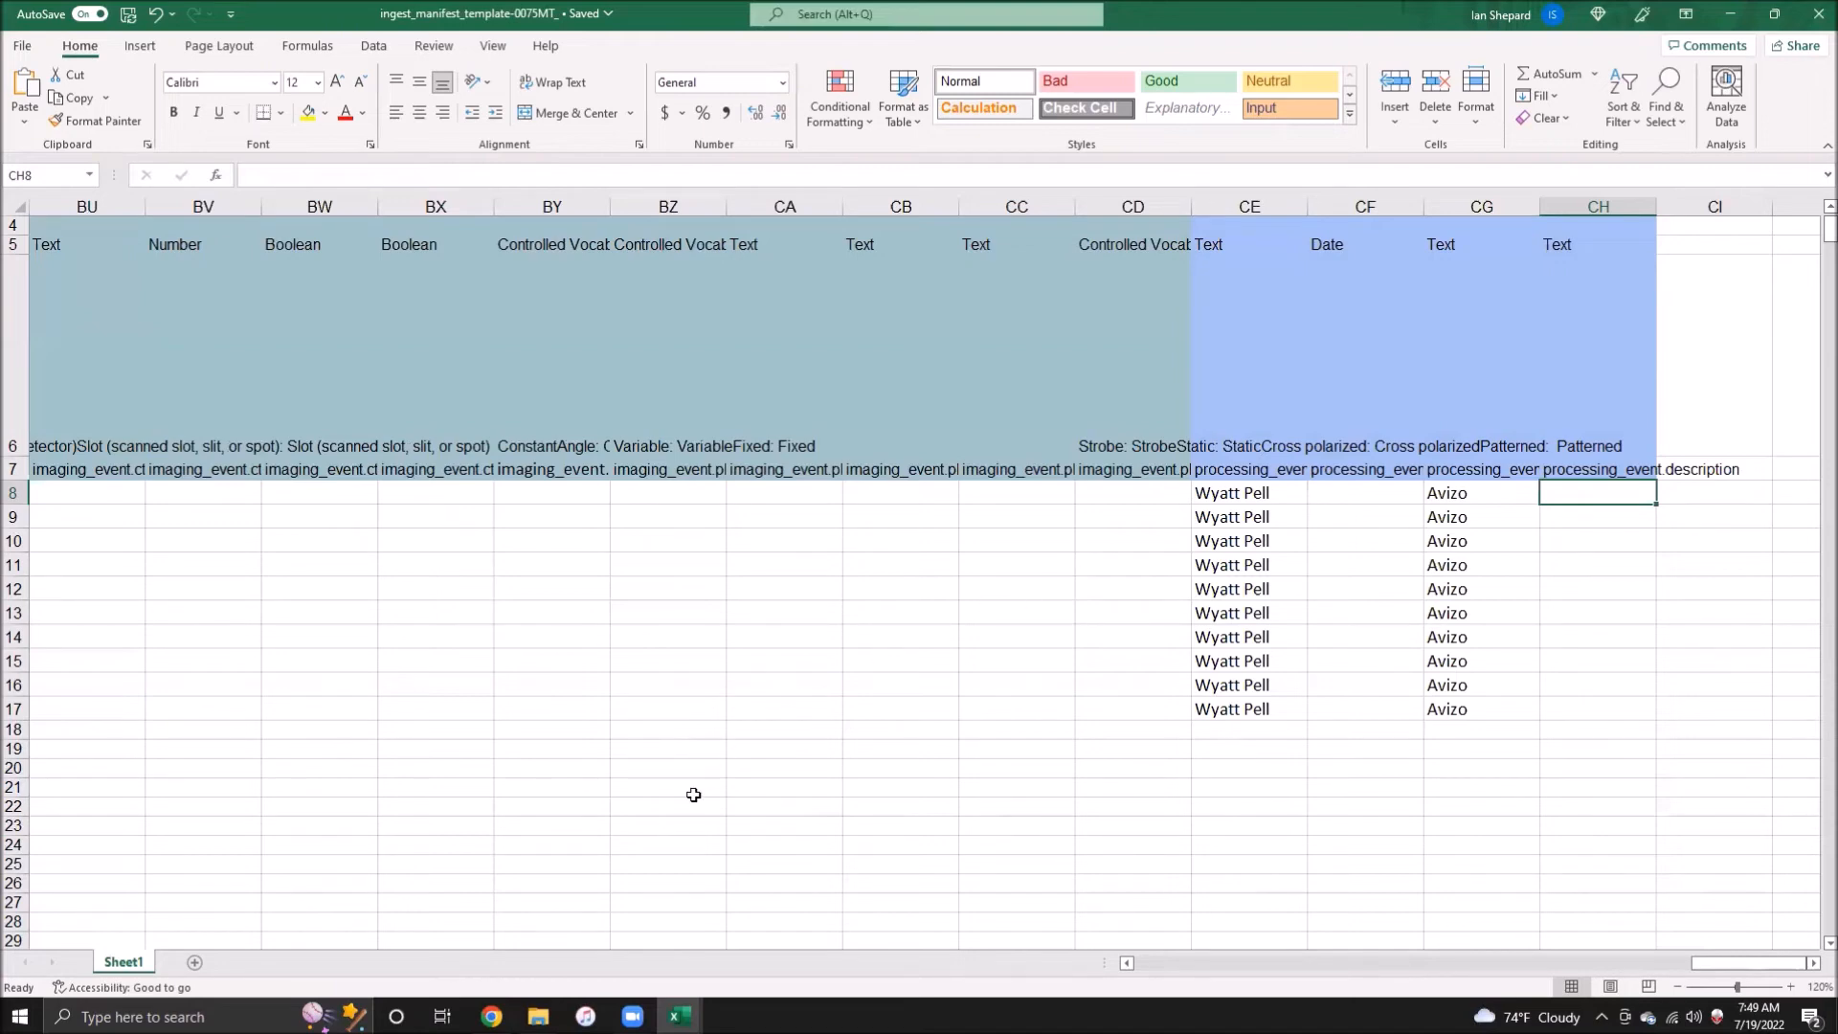
# Step: Switch to MorphoSource's Batch Submission page in Chrome, search "amnh", and select AMNH Mammal Collections (amnh:mammals) as the physical objects' organization
pyautogui.click(491, 1016)
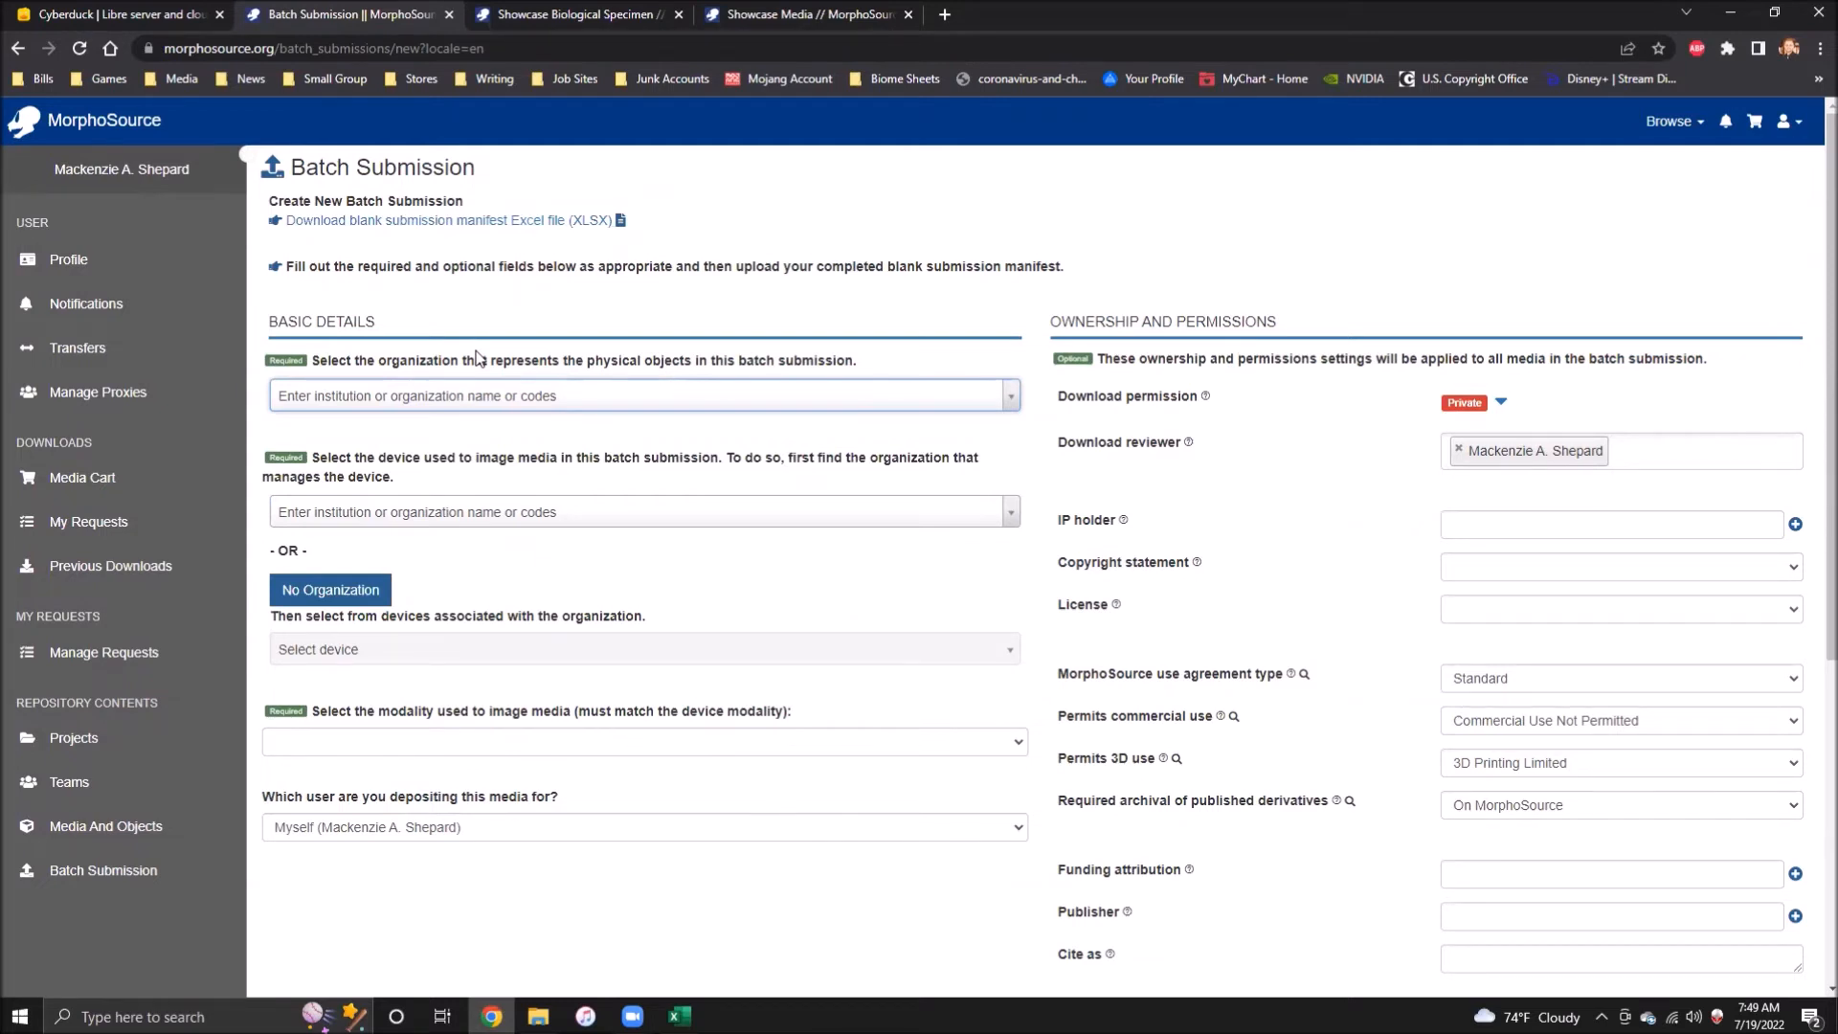
pyautogui.click(491, 397)
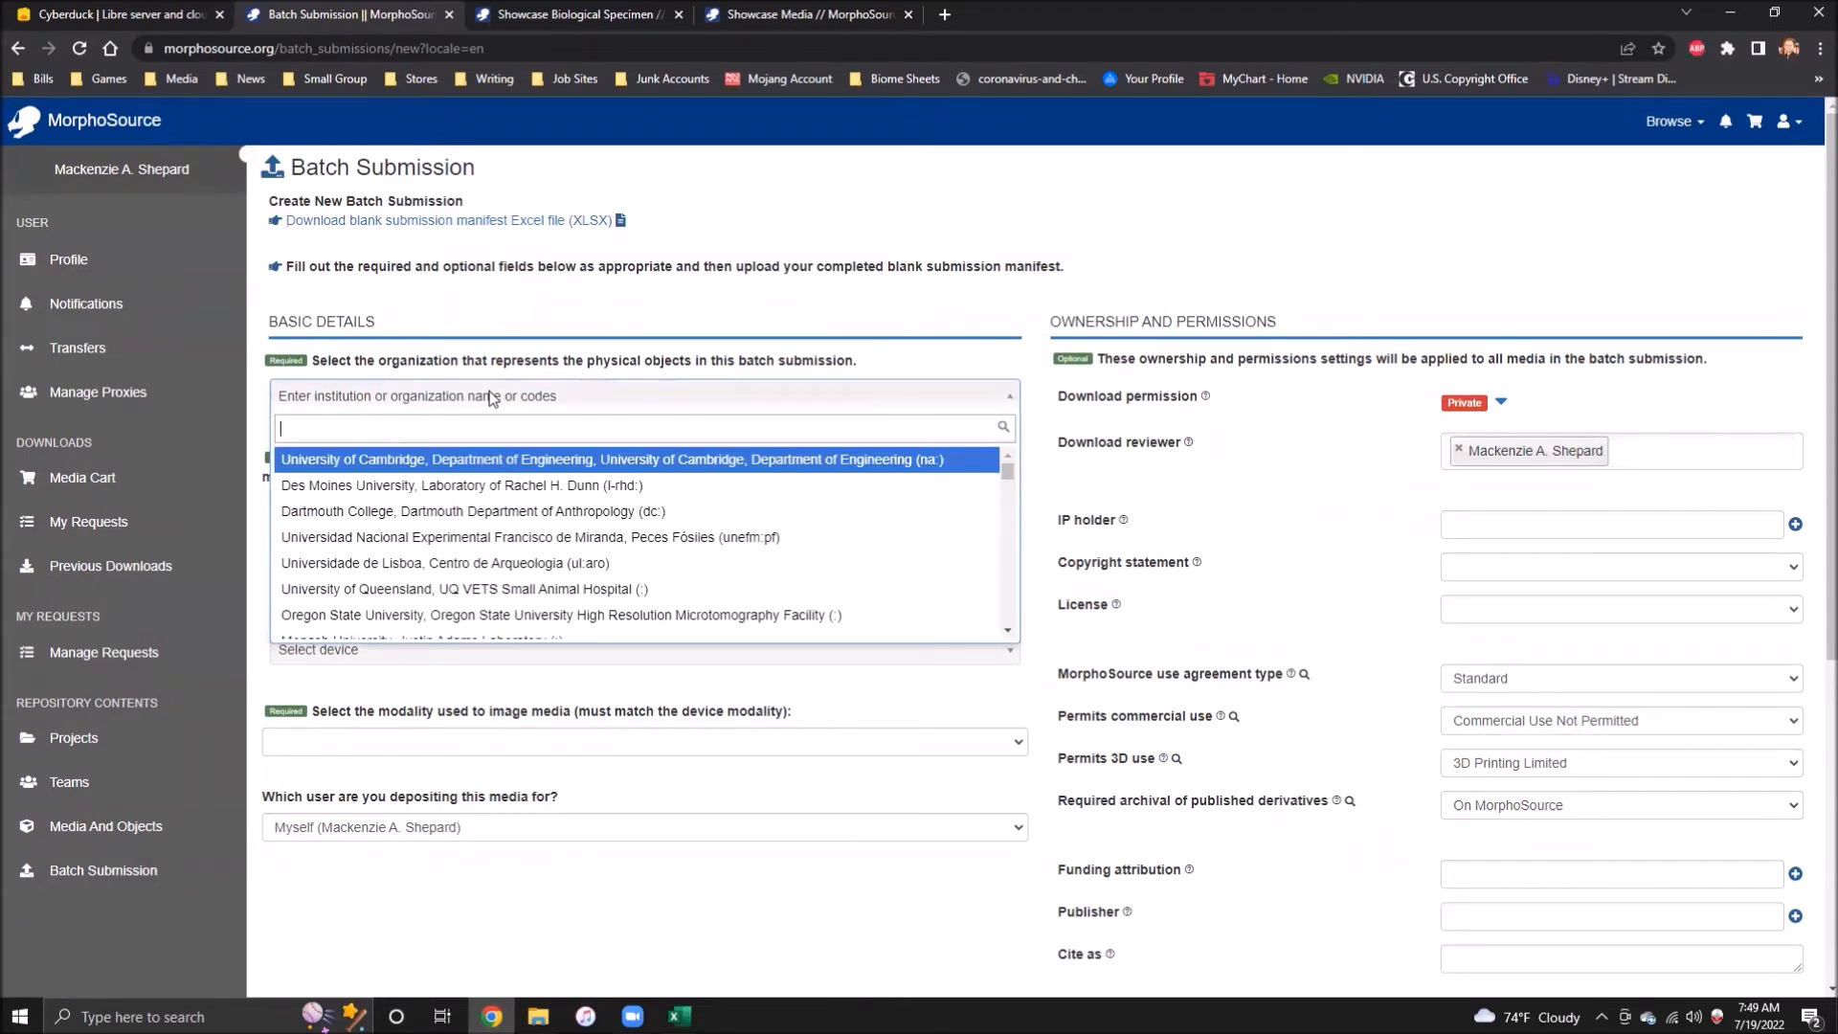
pyautogui.write('amnh')
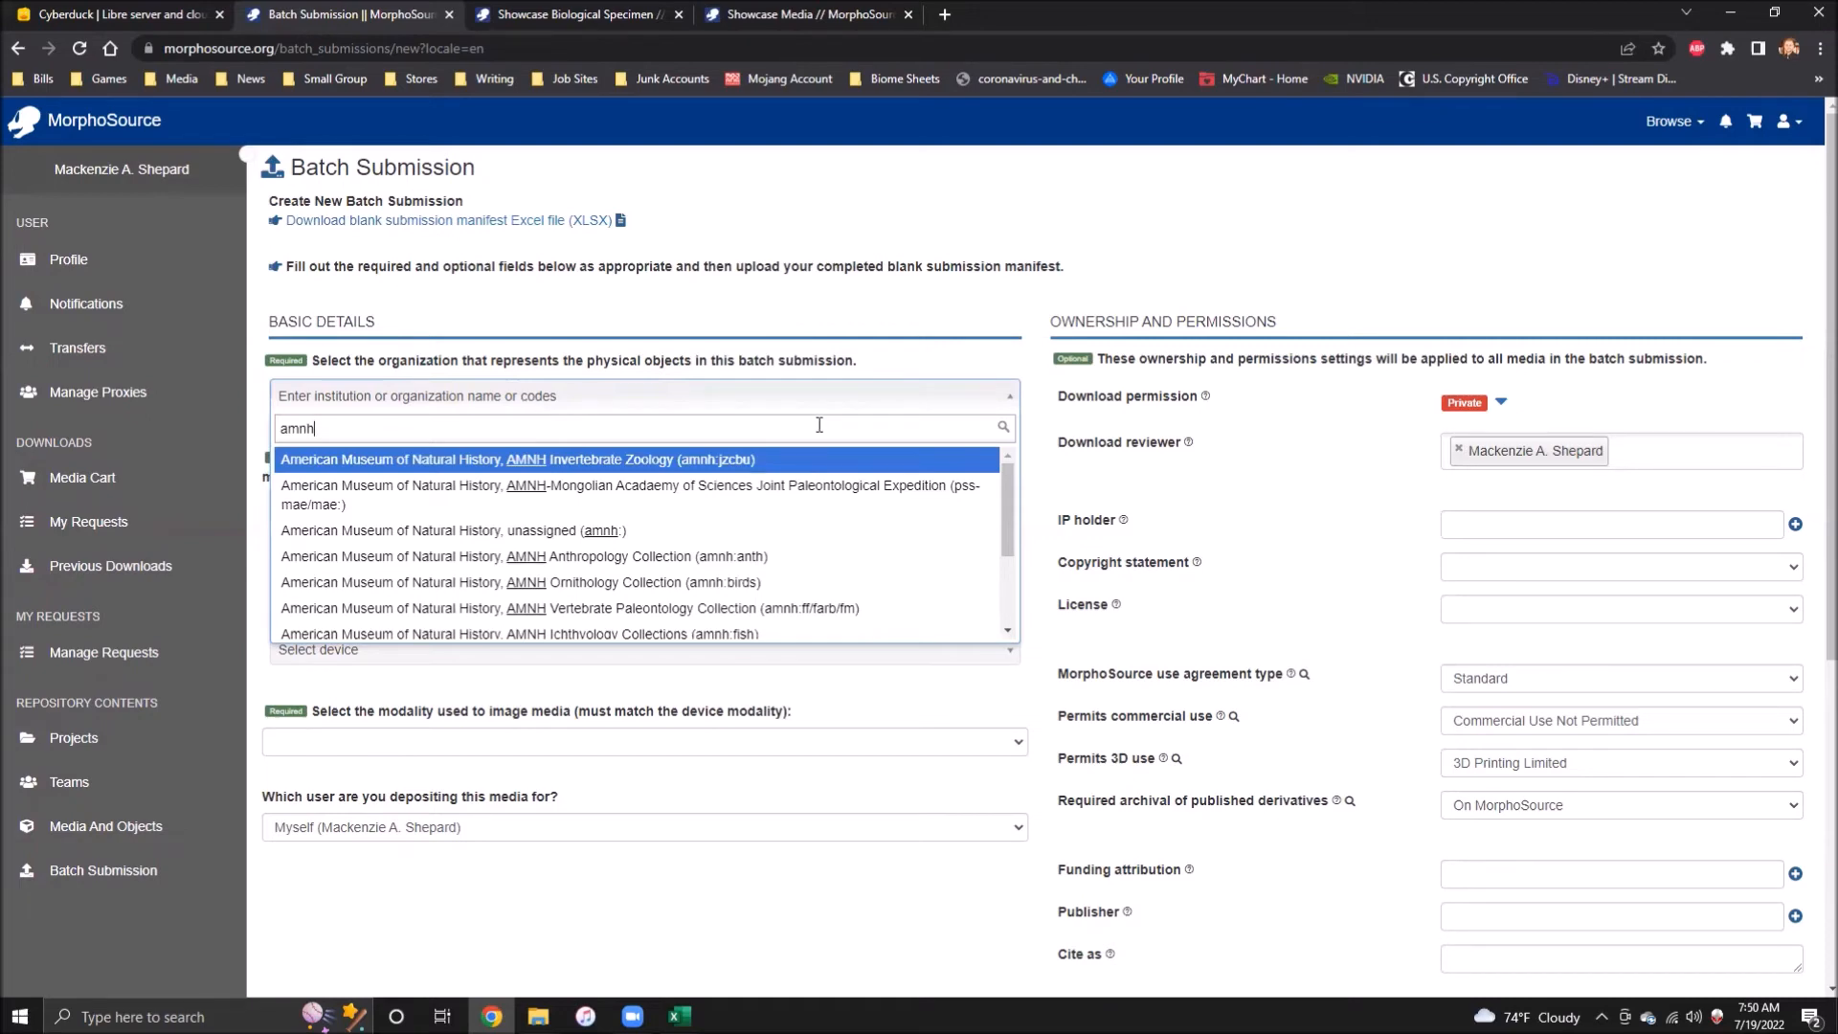
pyautogui.scroll(-2, 815, 531)
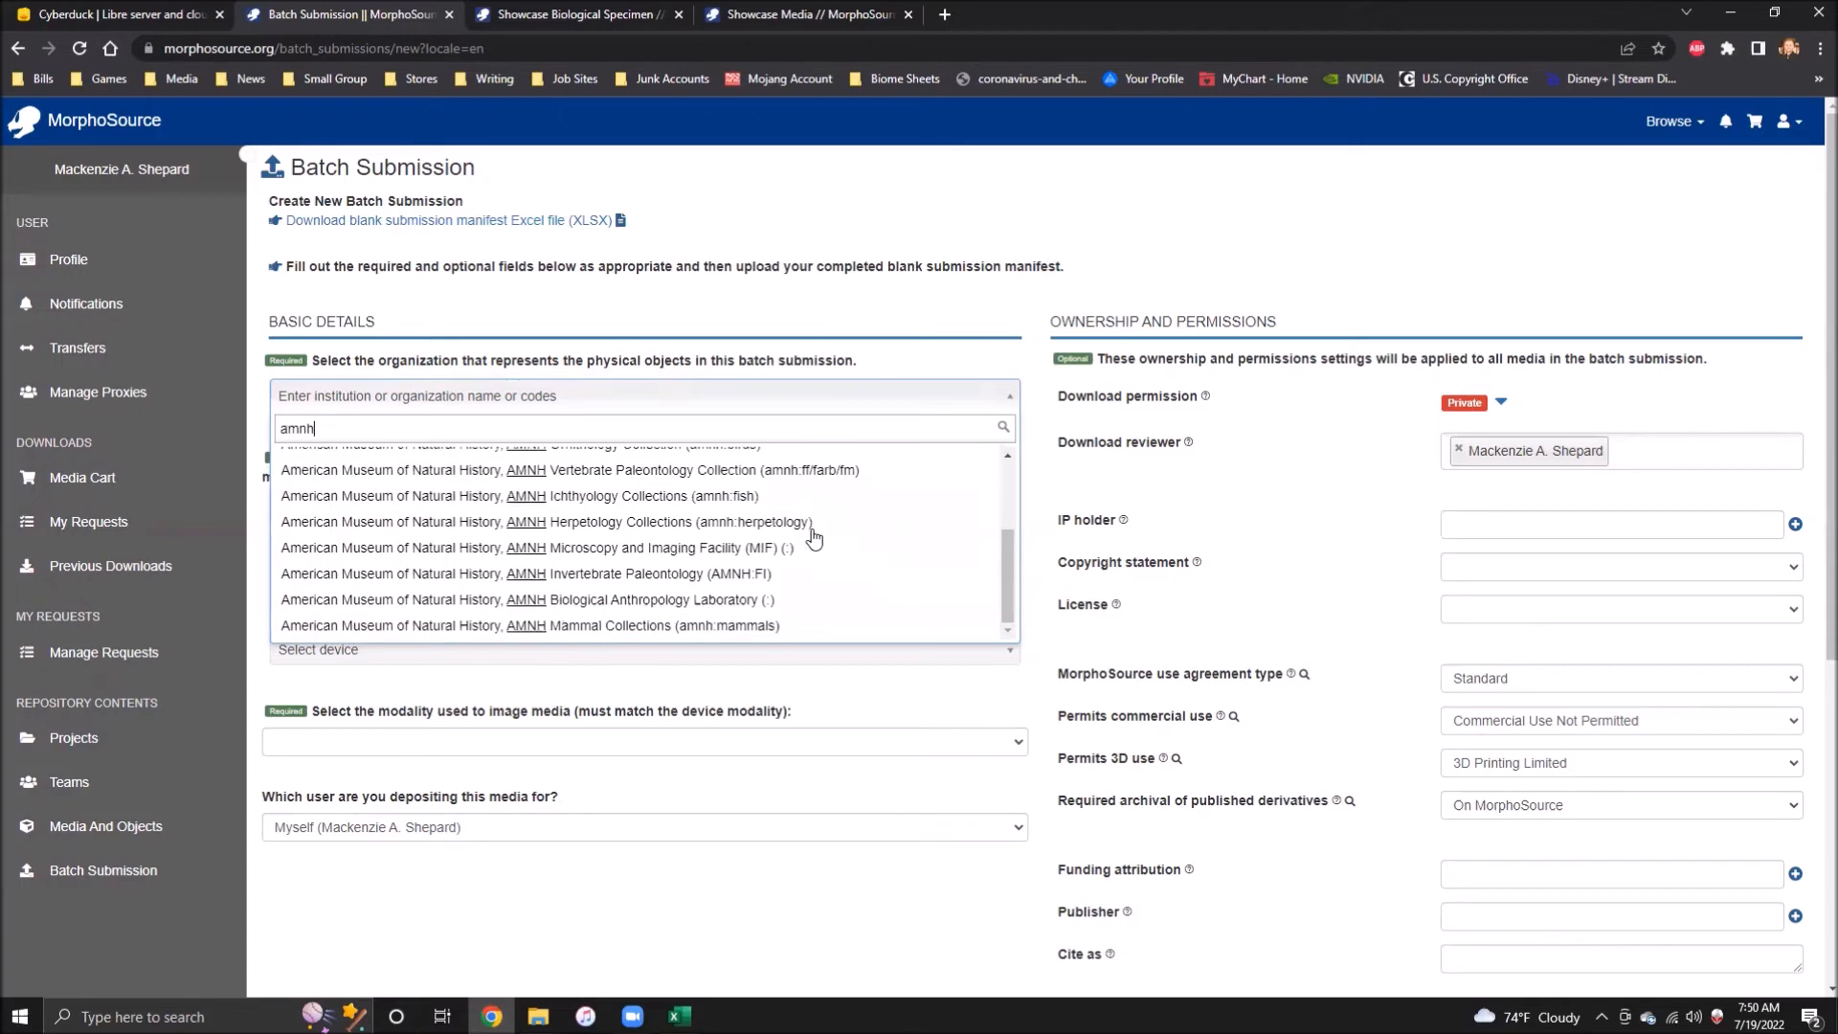
pyautogui.click(599, 627)
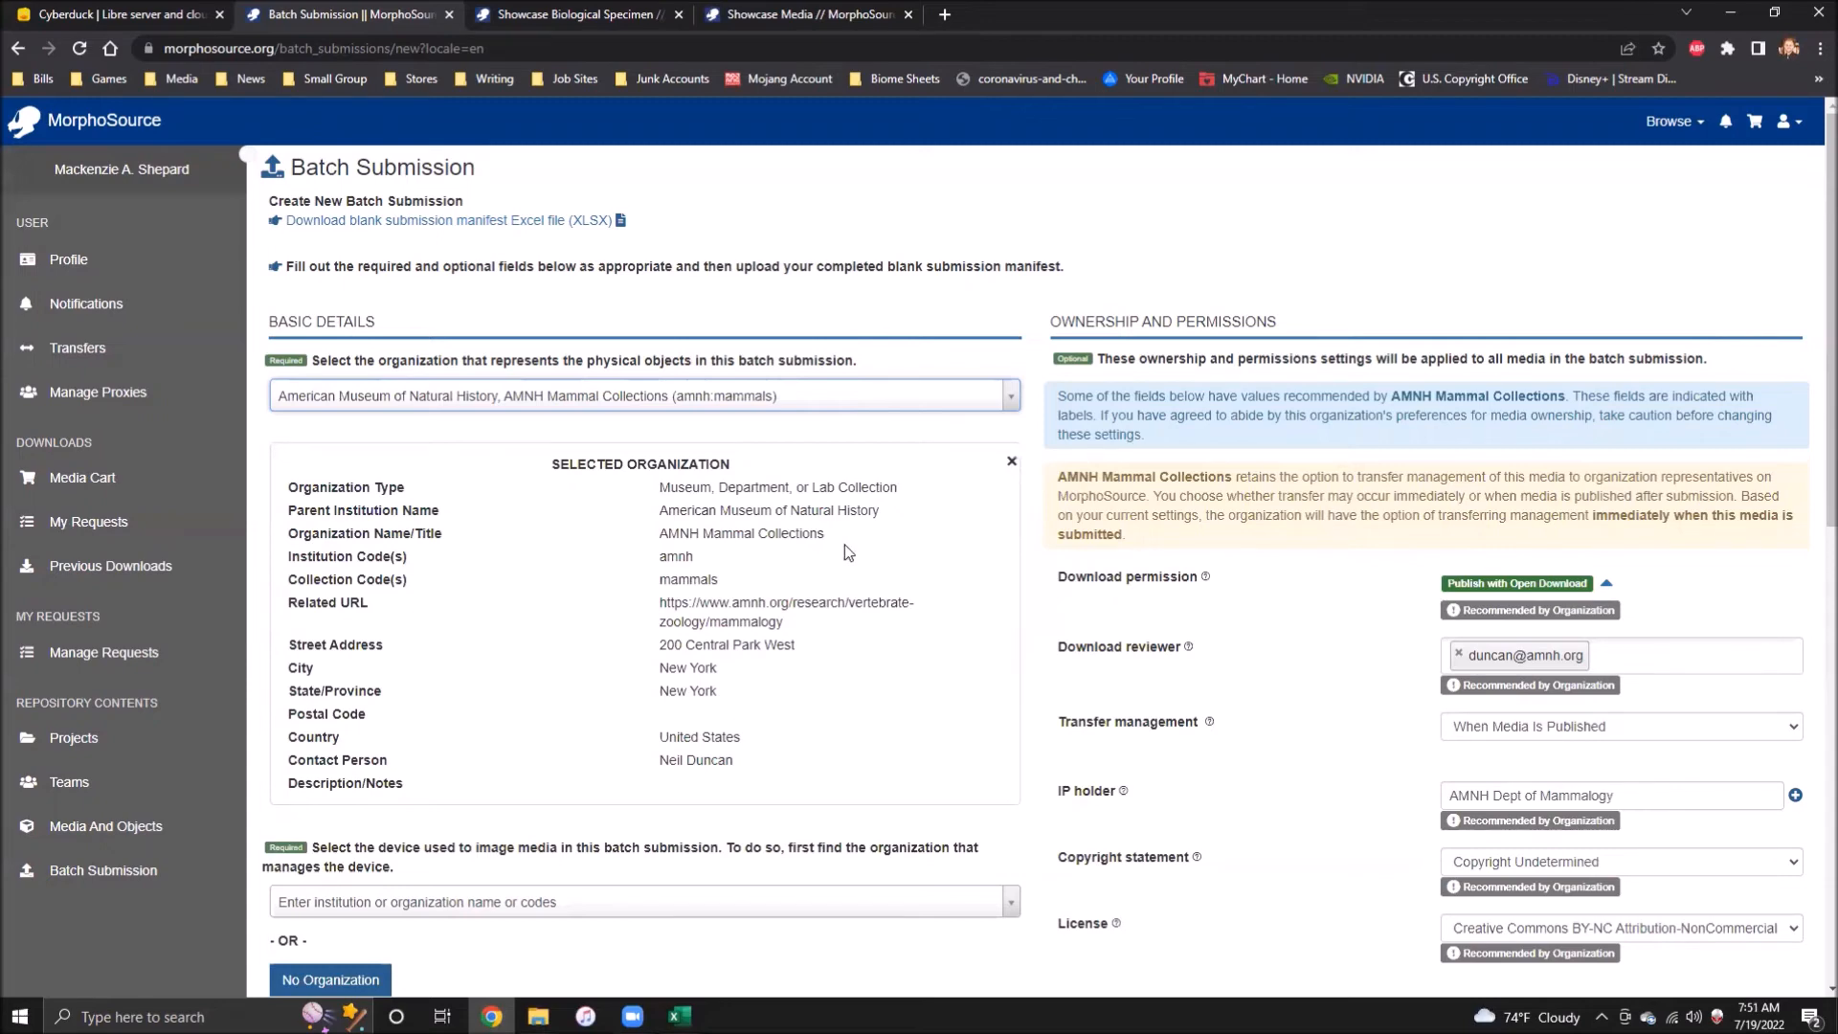
# Step: Review the organization-recommended ownership and permissions settings, from download permission and IP holder to license, use and archival options
pyautogui.scroll(-2, 1302, 665)
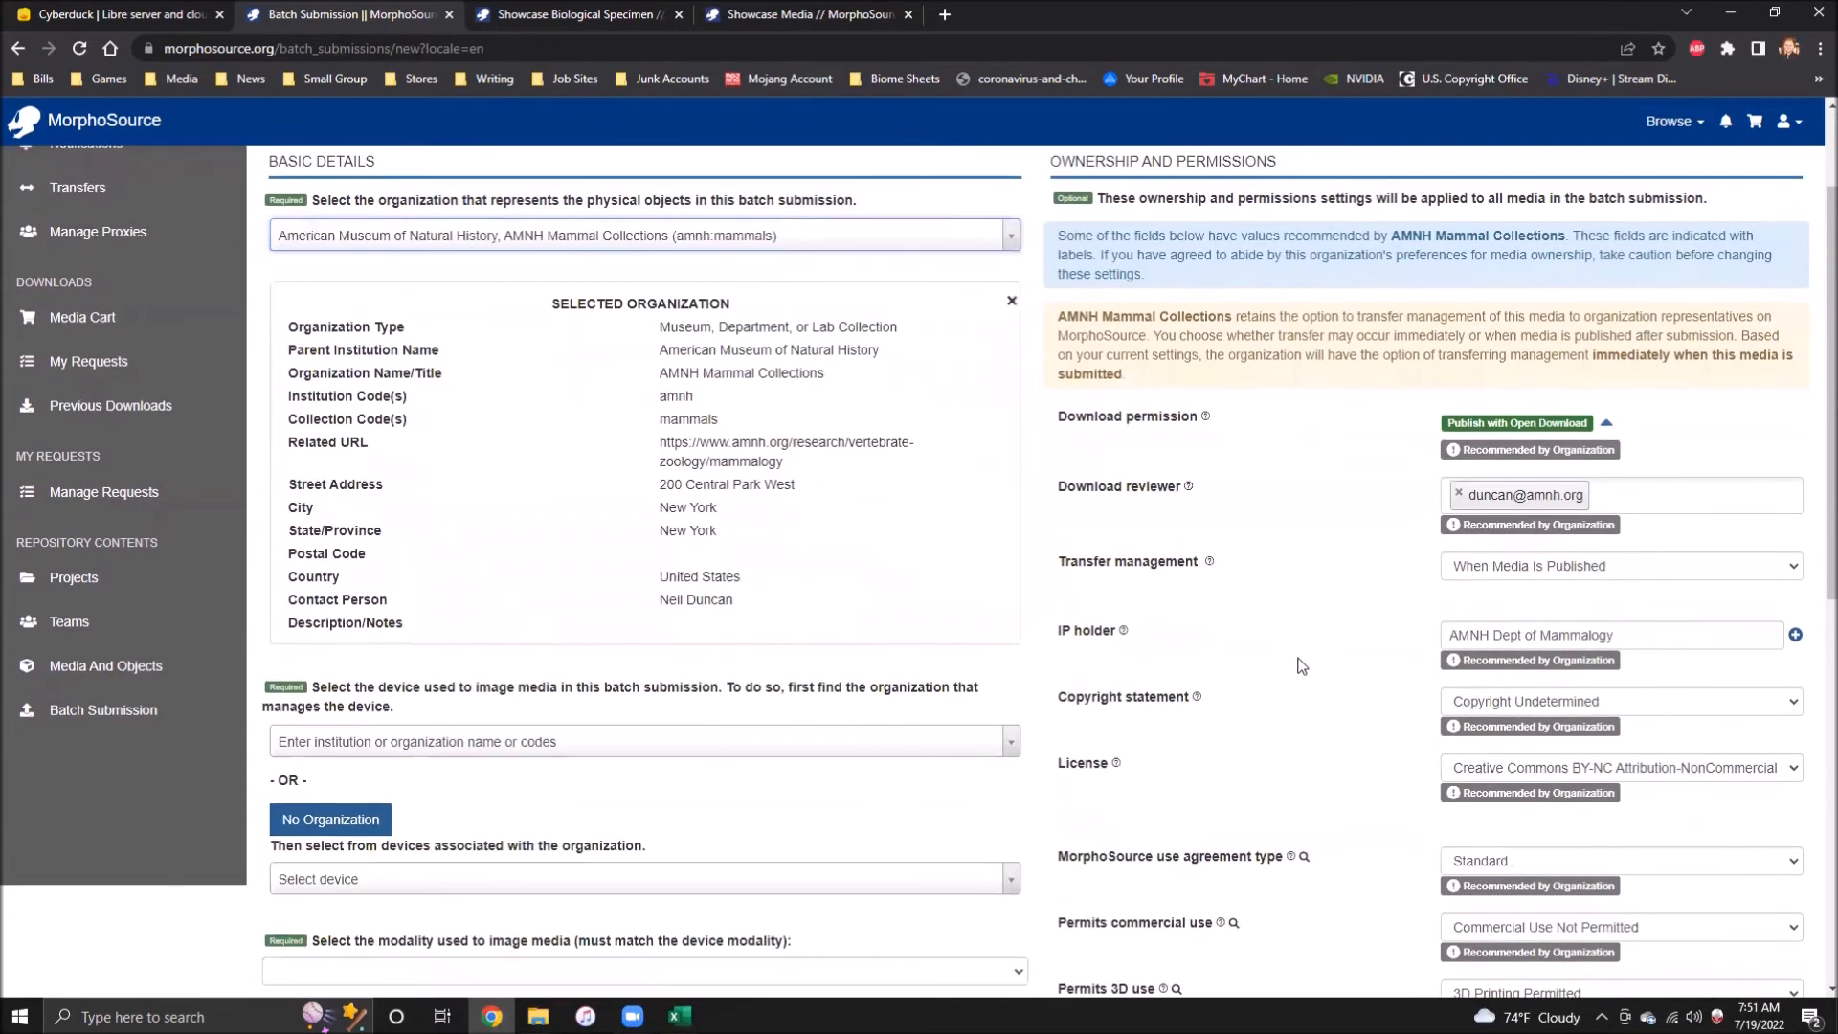
pyautogui.scroll(-2, 1302, 665)
pyautogui.scroll(-2, 1302, 666)
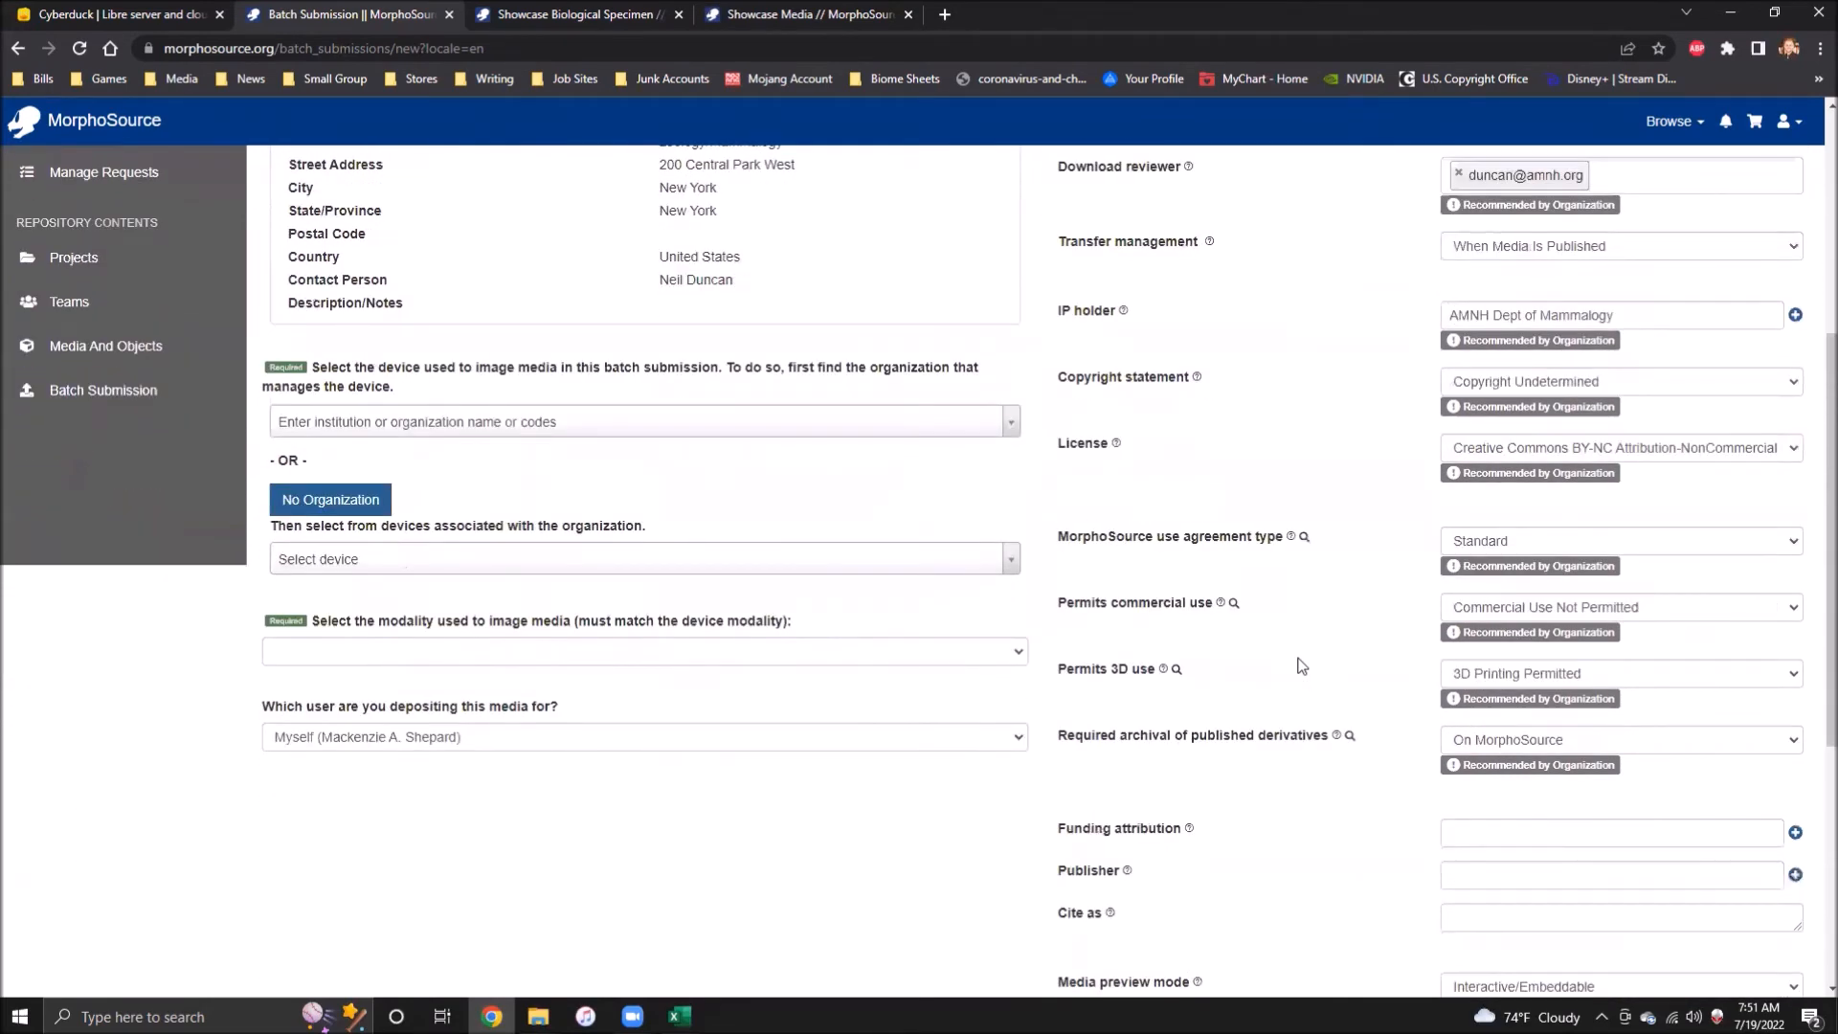
pyautogui.scroll(4, 1302, 665)
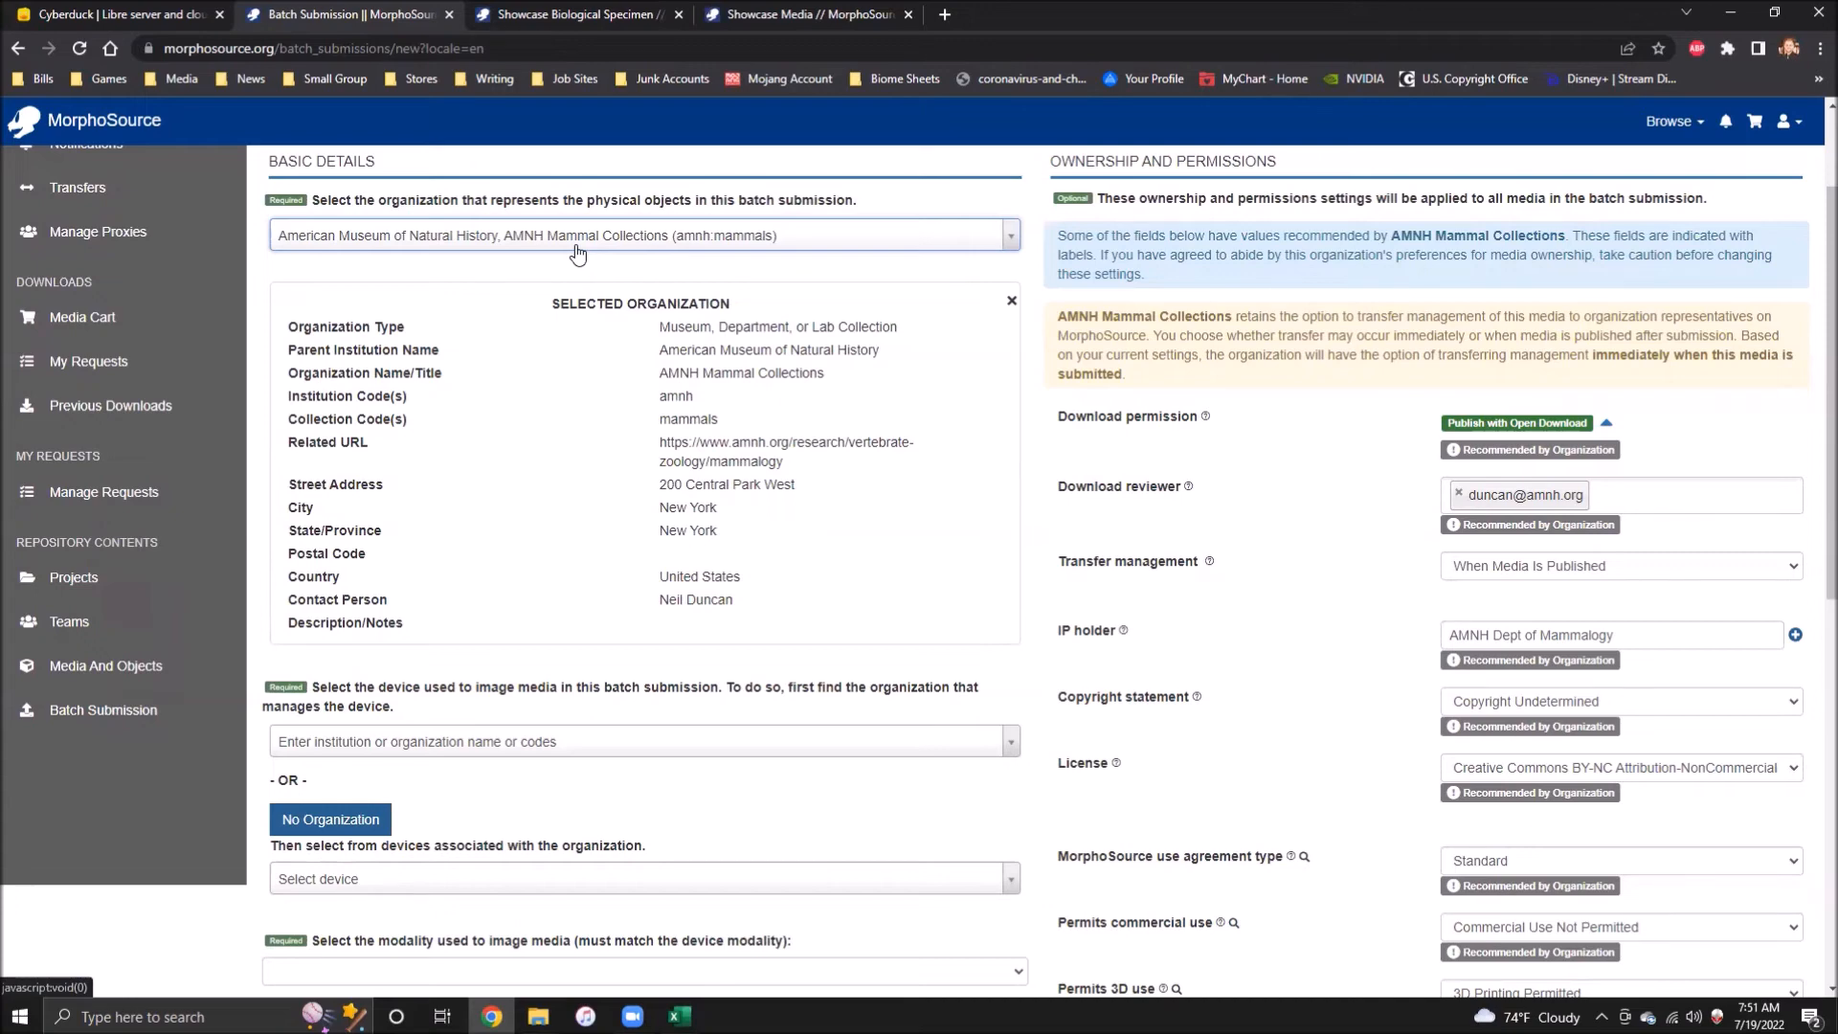
# Step: Search "duke" and change the physical objects' organization to Duke University, Evolutionary Anthropology Department
pyautogui.click(809, 238)
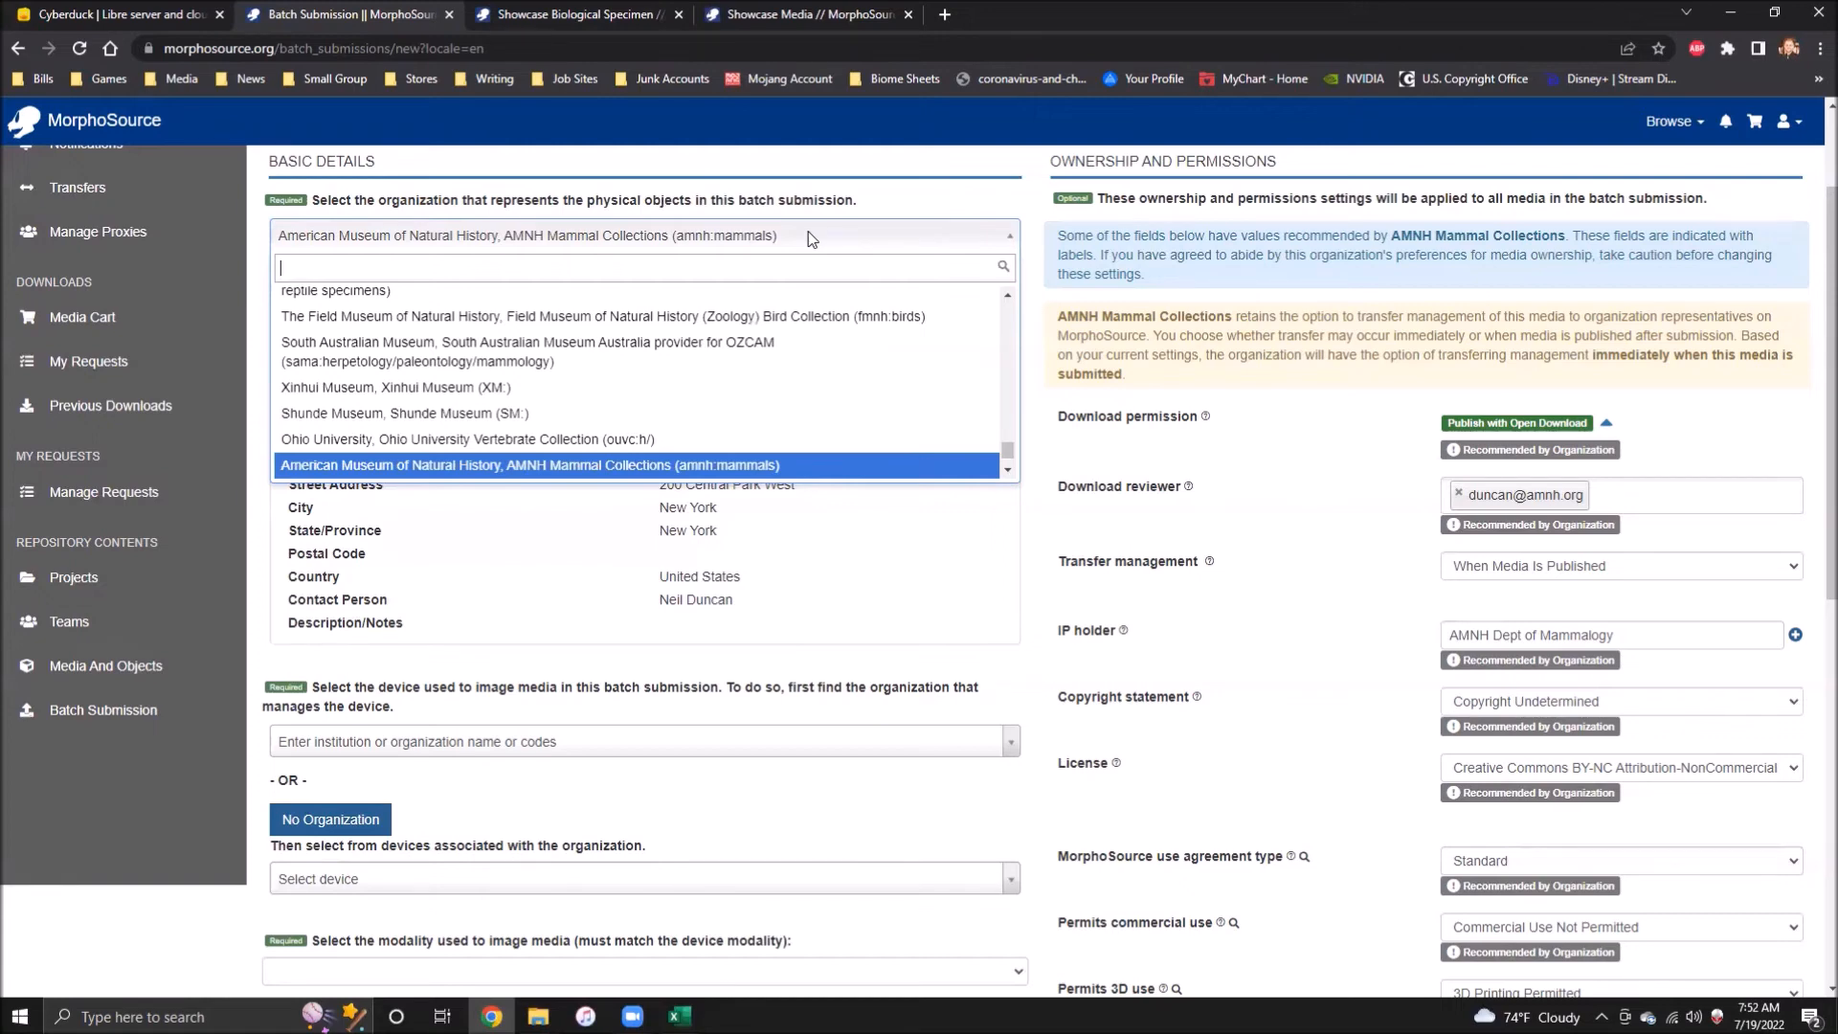
pyautogui.write('duke')
pyautogui.press('Return')
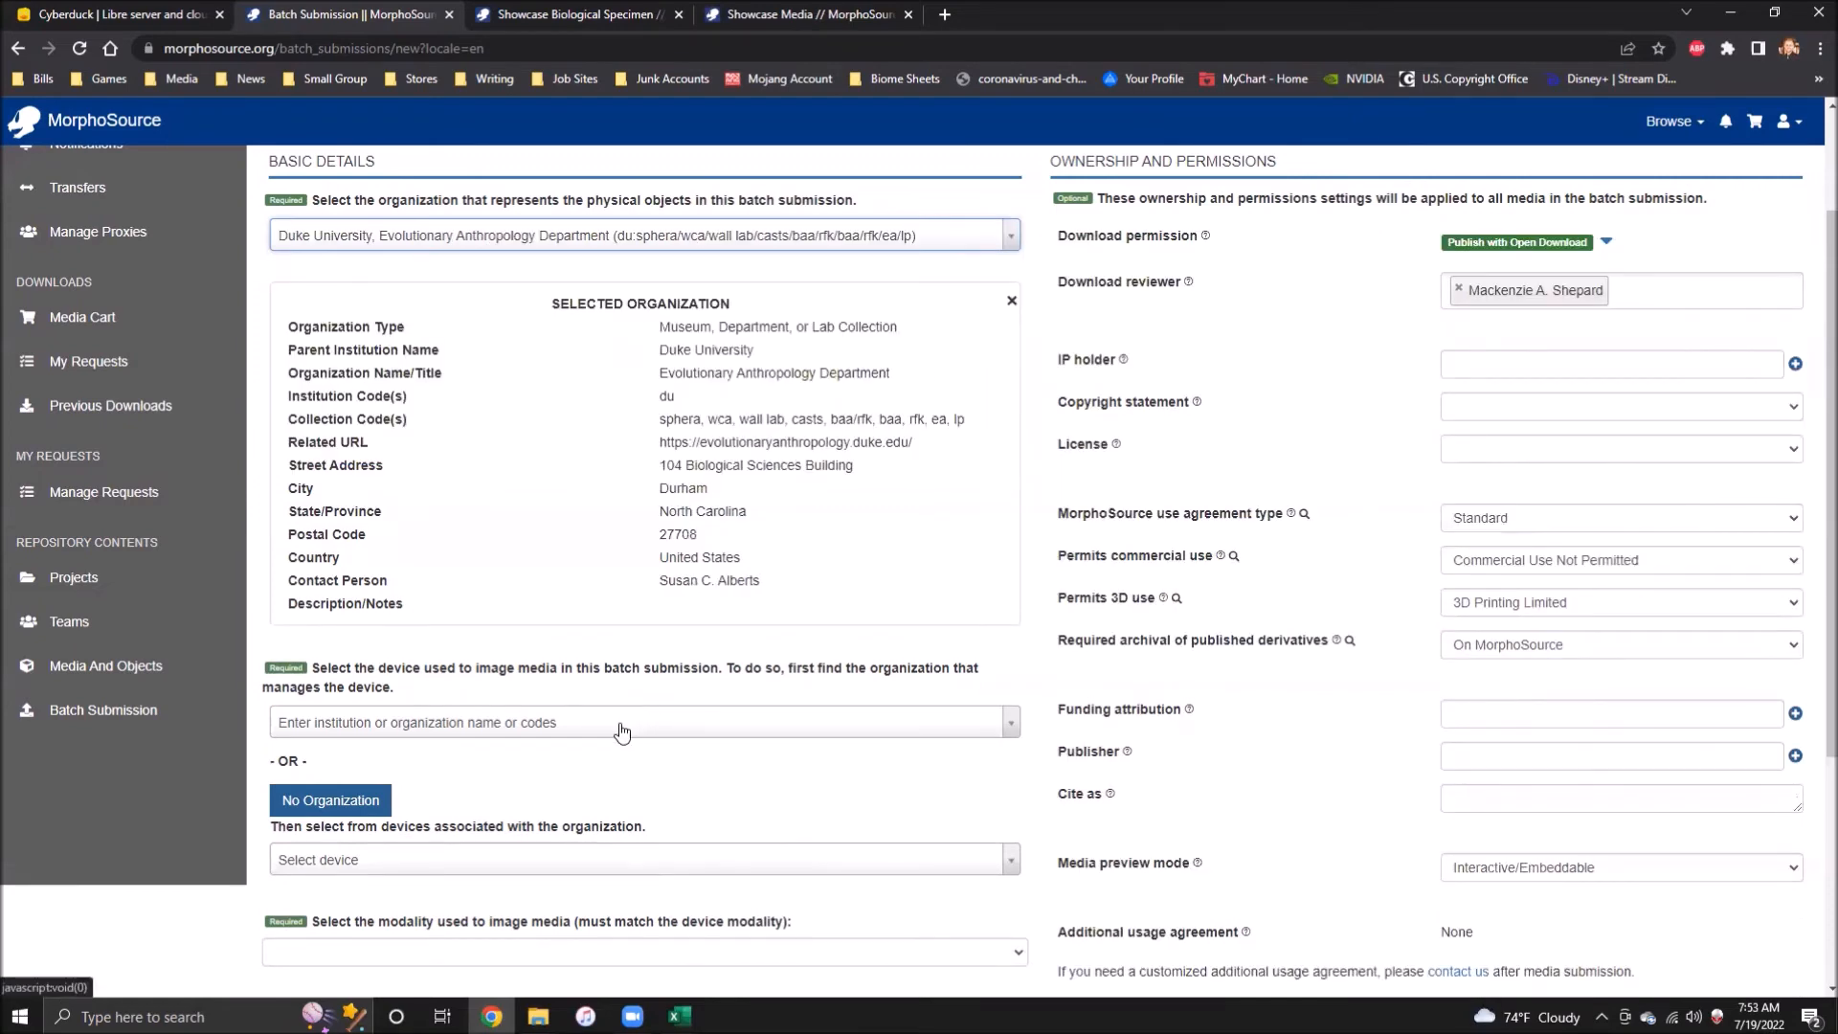
# Step: Select the Duke Shared Materials Instrumentation Facility (SMiF) device Nikon Metrology XT H 225 ST with the X-Ray Computed Tomography (CT/microCT) modality
pyautogui.click(619, 722)
pyautogui.write('smif')
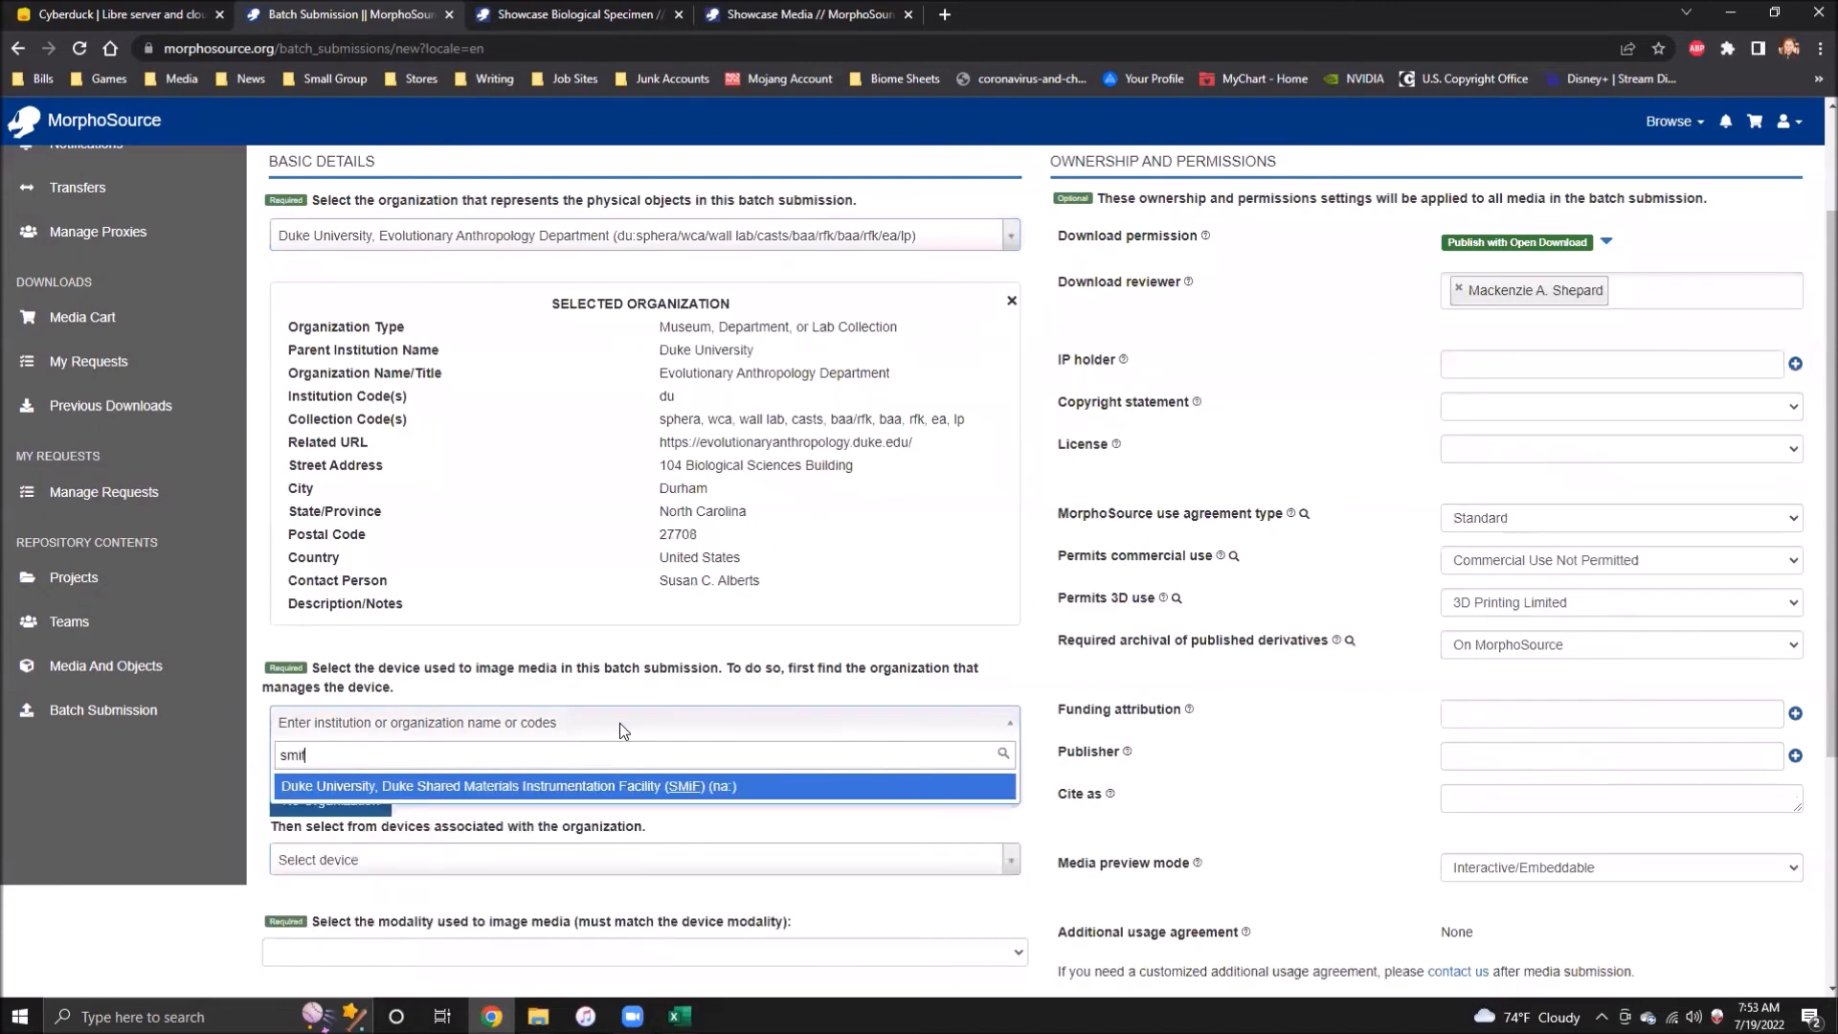
pyautogui.click(599, 794)
pyautogui.click(490, 859)
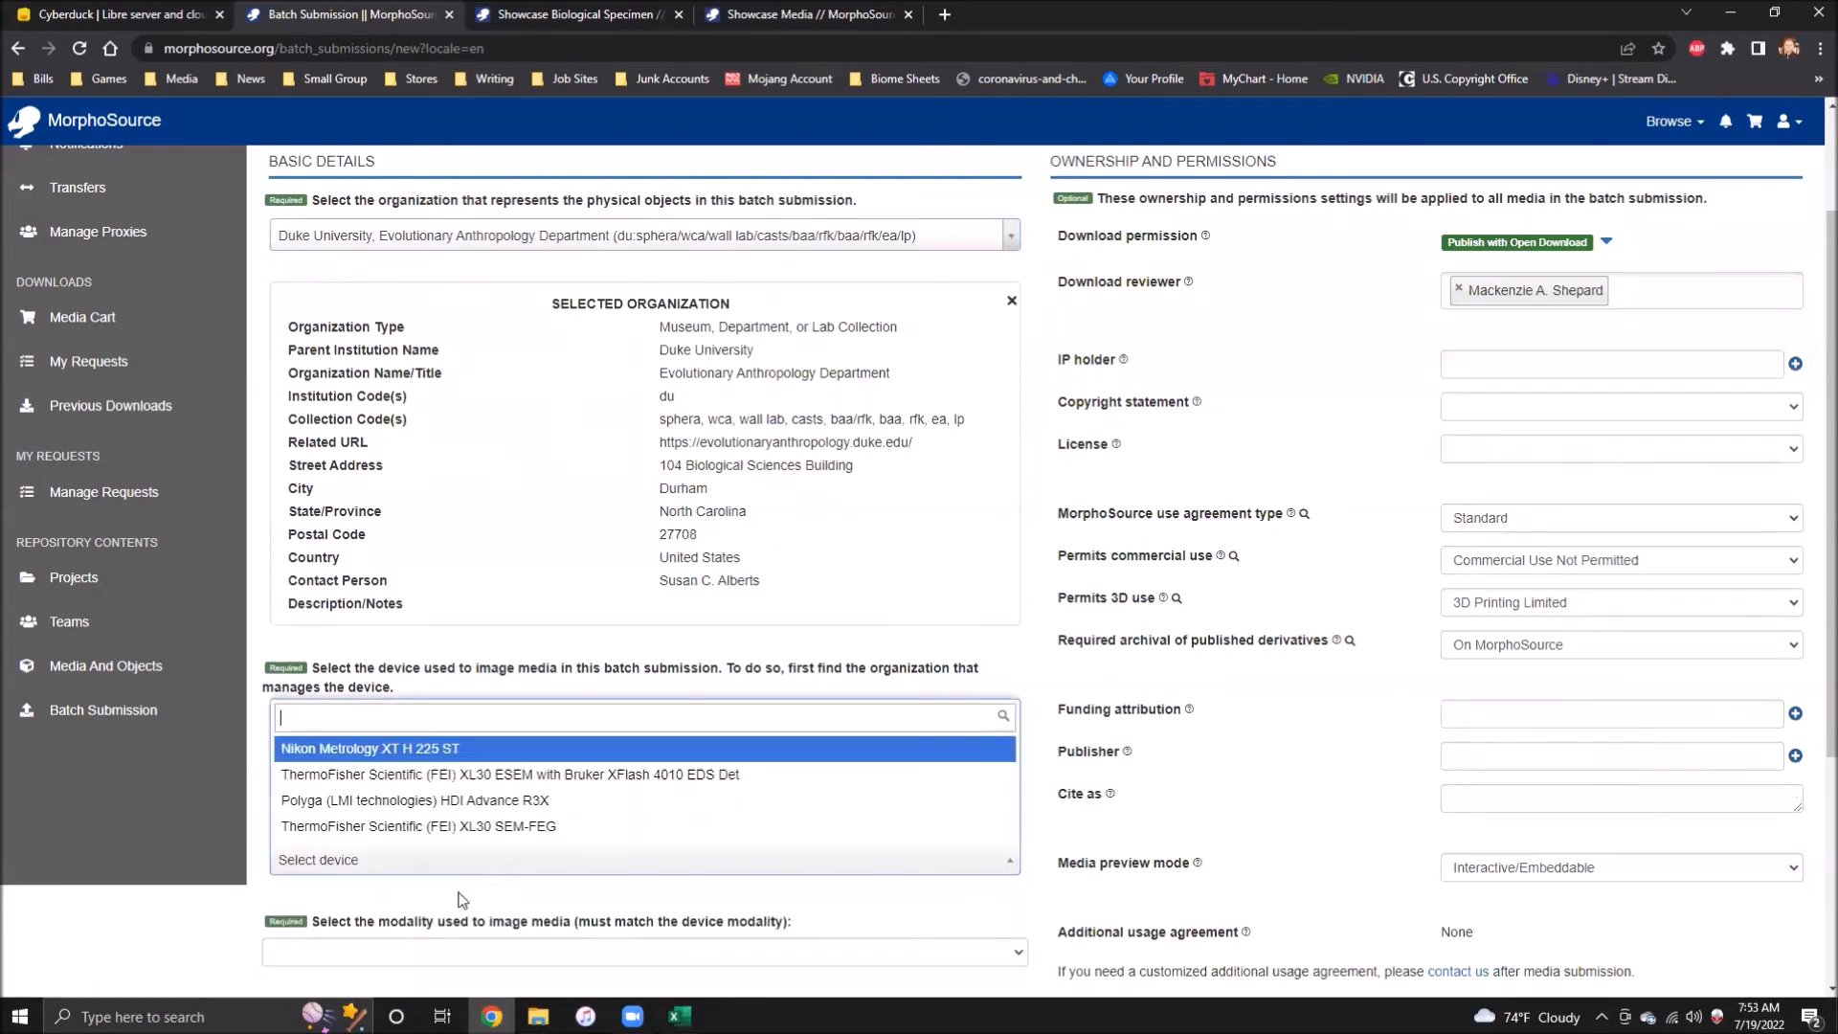
pyautogui.click(431, 706)
pyautogui.scroll(-5, 996, 735)
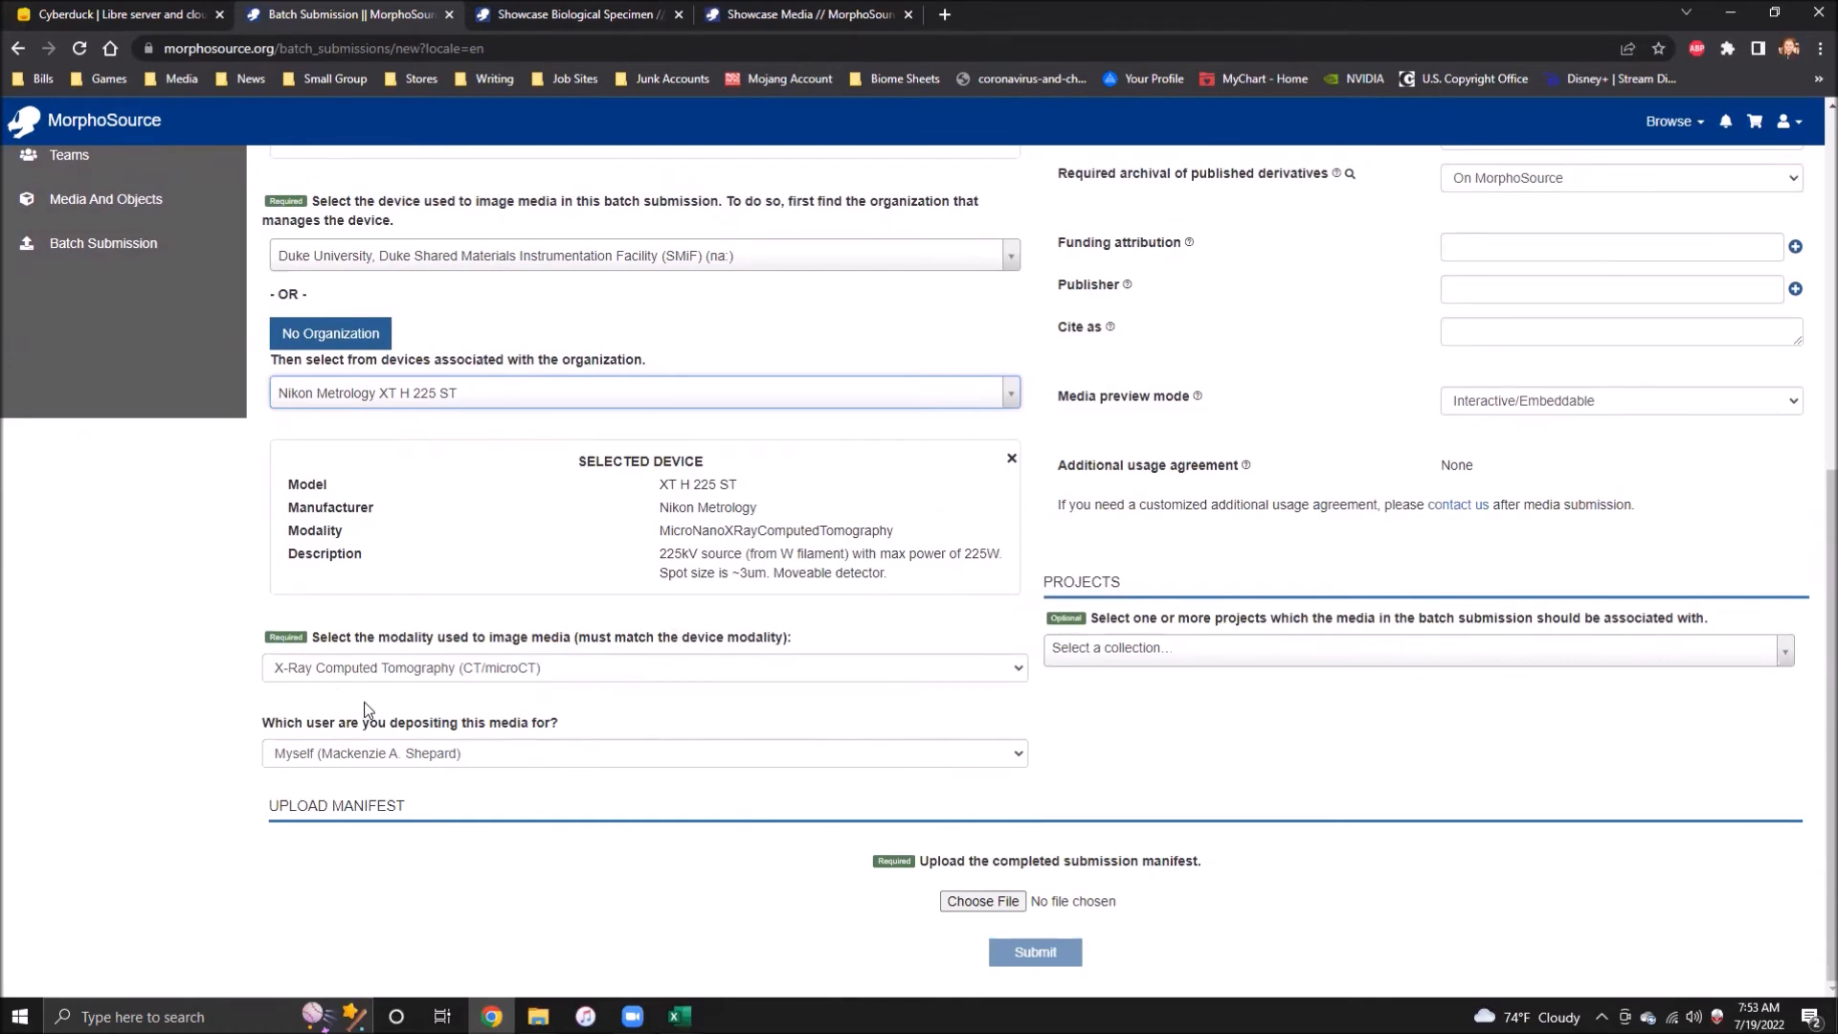
# Step: Review the optional ownership and permissions fields, including copyright statement, license, funding attribution and citation, and the associated projects selection
pyautogui.scroll(7, 928, 755)
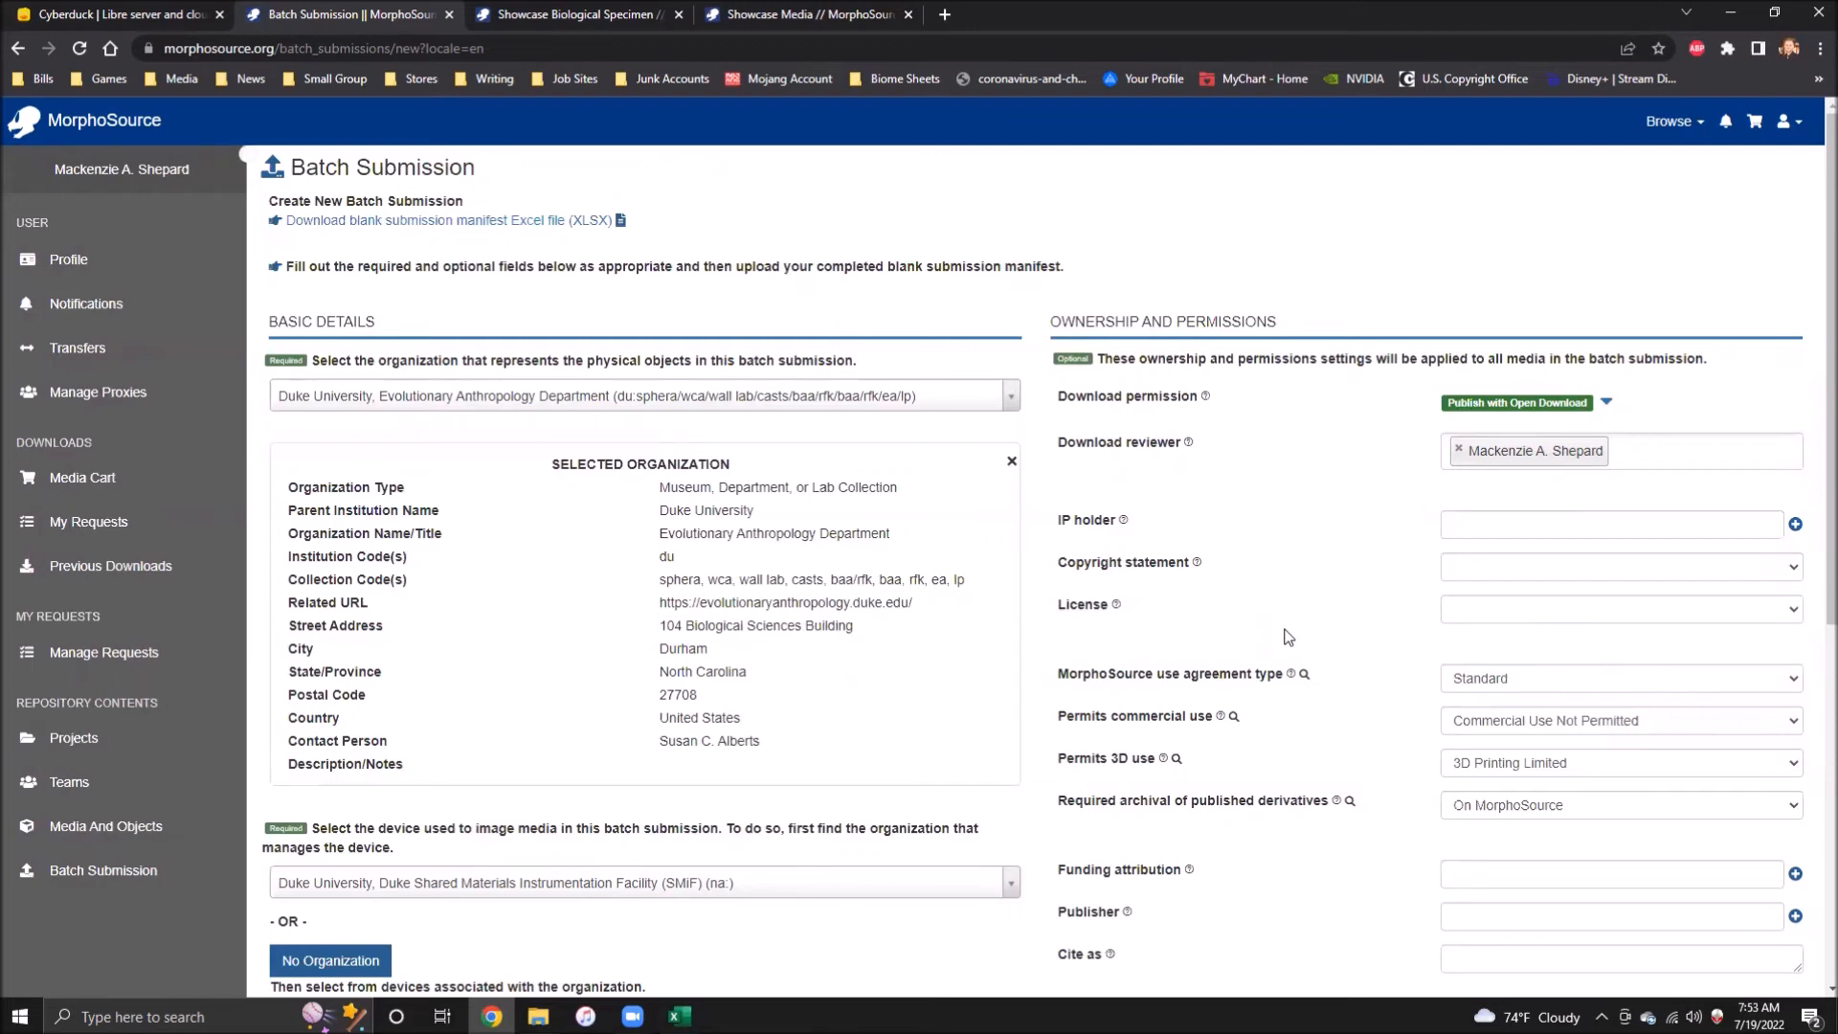
pyautogui.scroll(-2, 1340, 690)
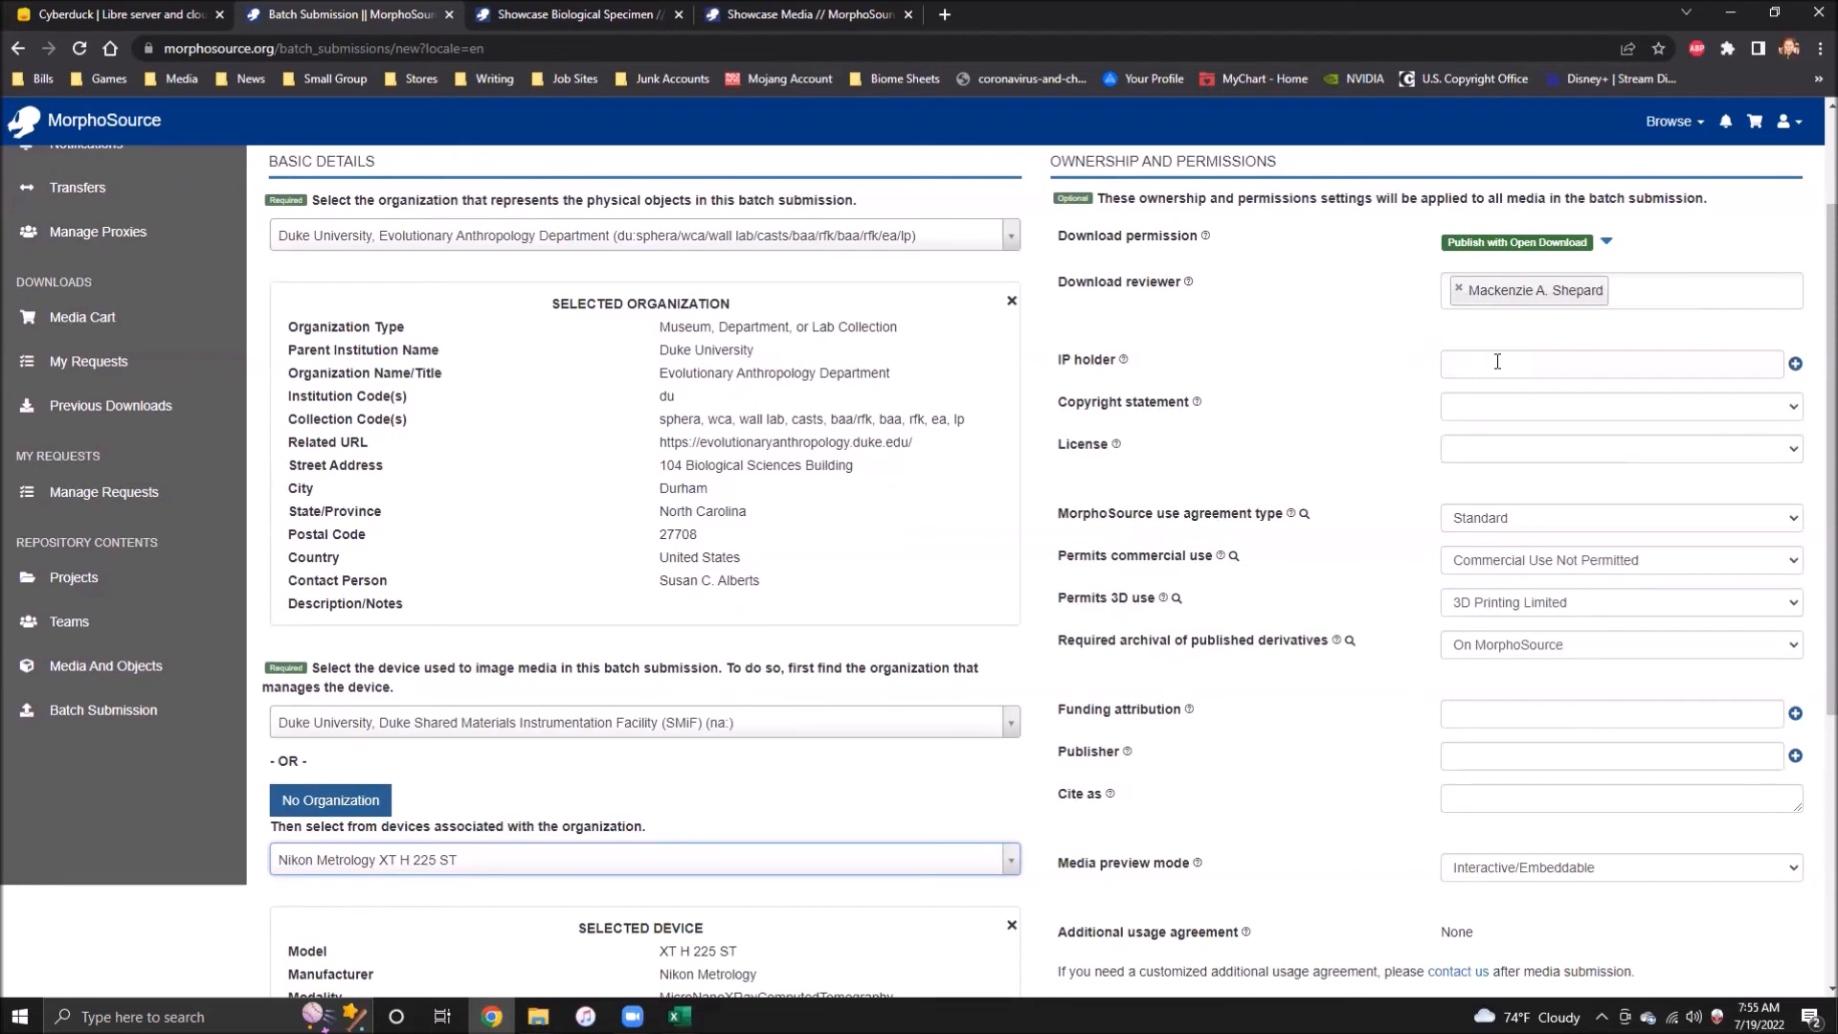
pyautogui.click(1490, 409)
pyautogui.click(1412, 440)
pyautogui.click(1463, 450)
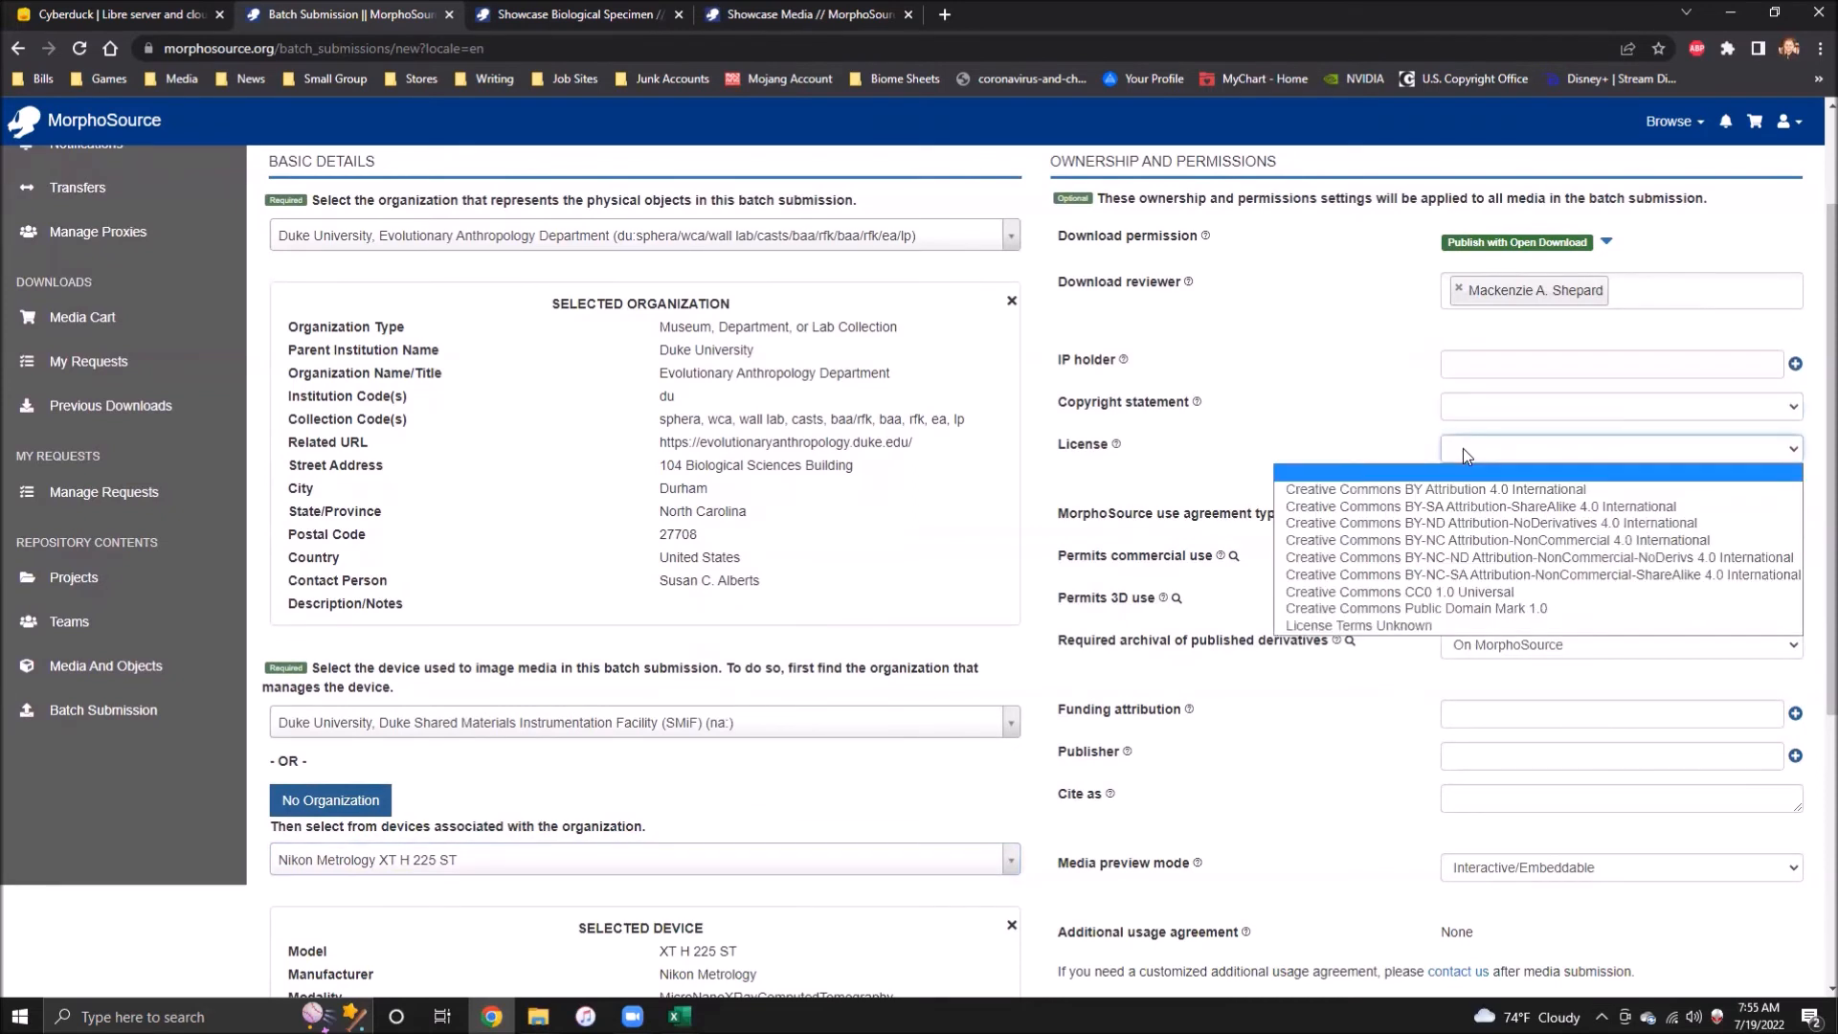
pyautogui.click(1455, 714)
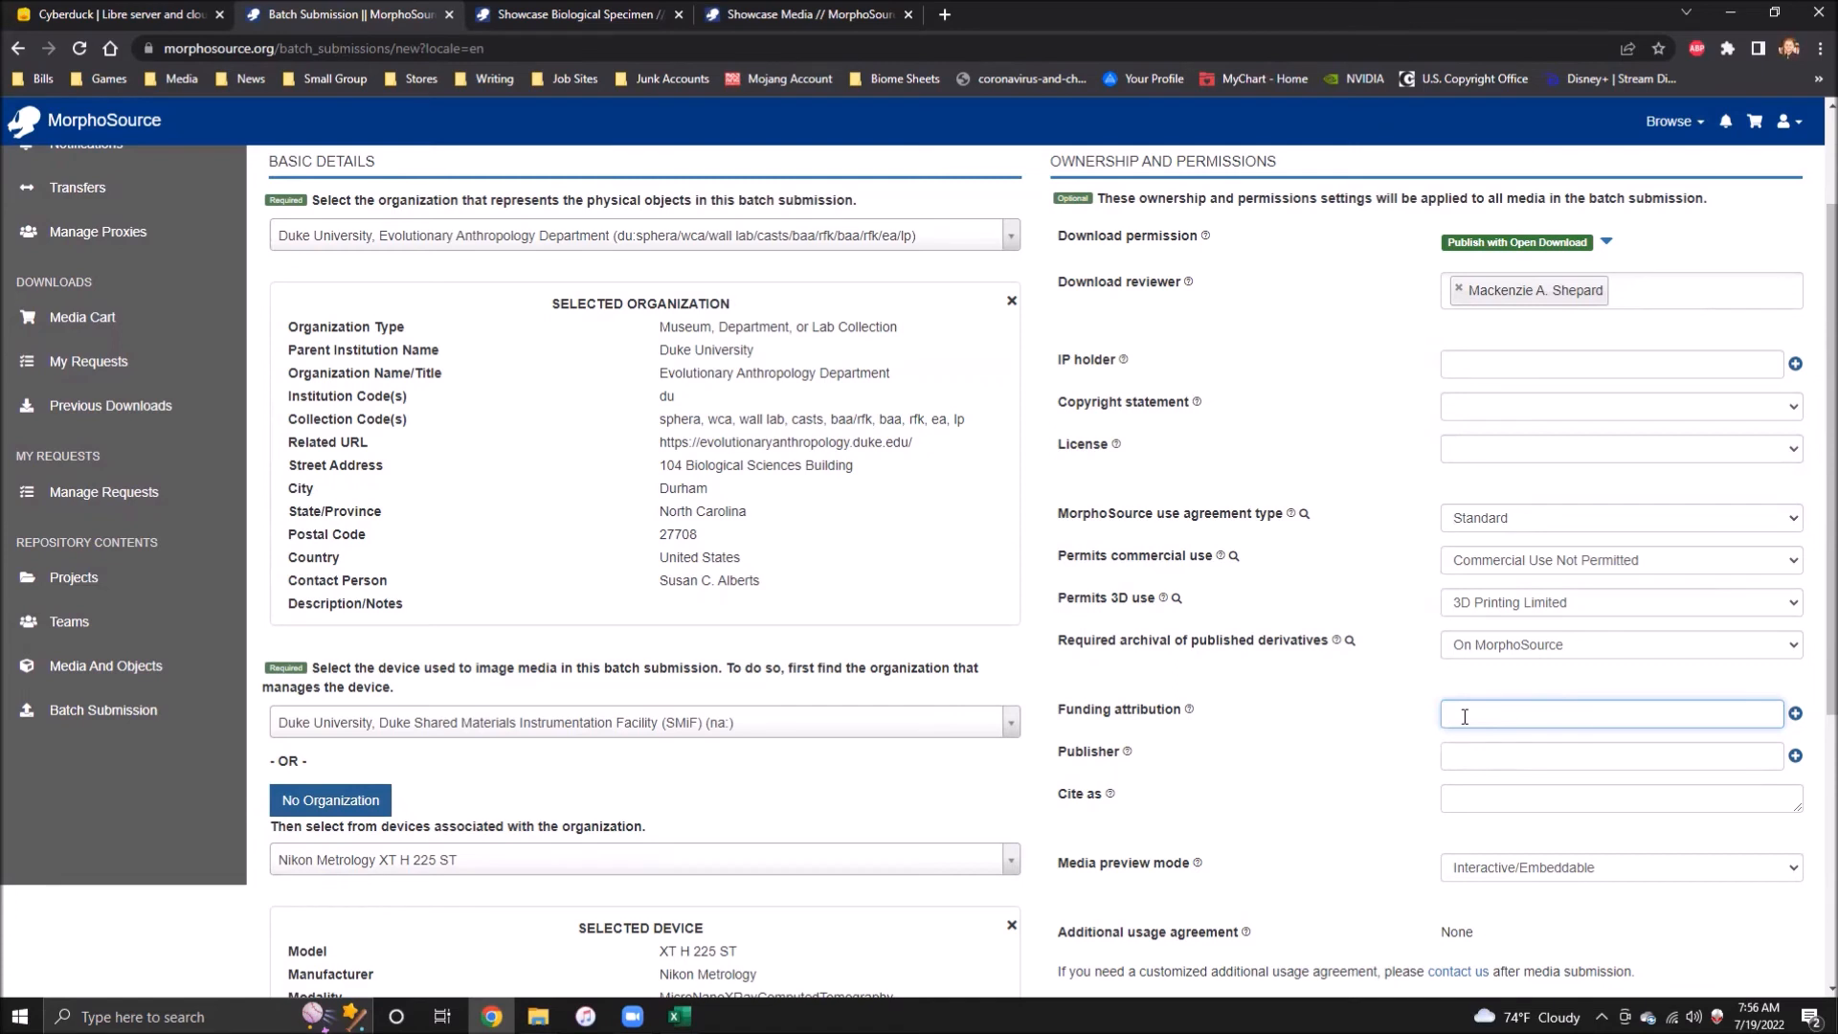
pyautogui.click(1490, 792)
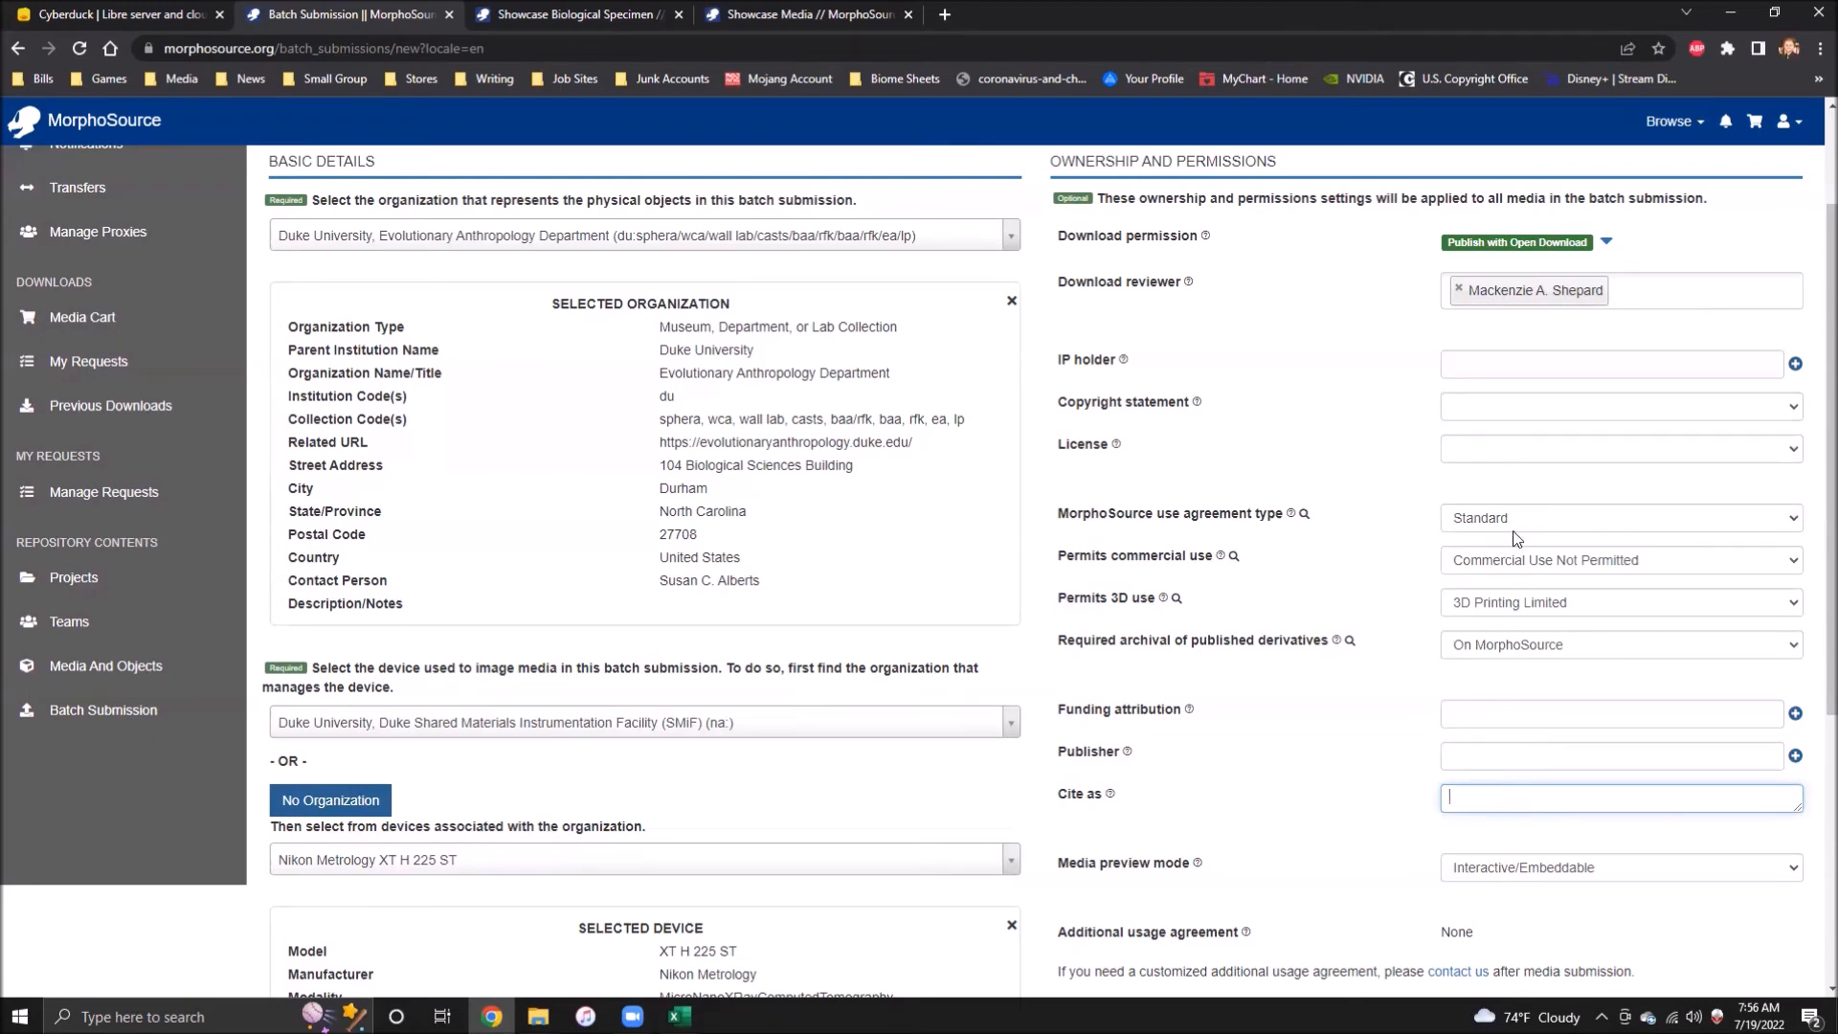
pyautogui.scroll(-5, 1401, 832)
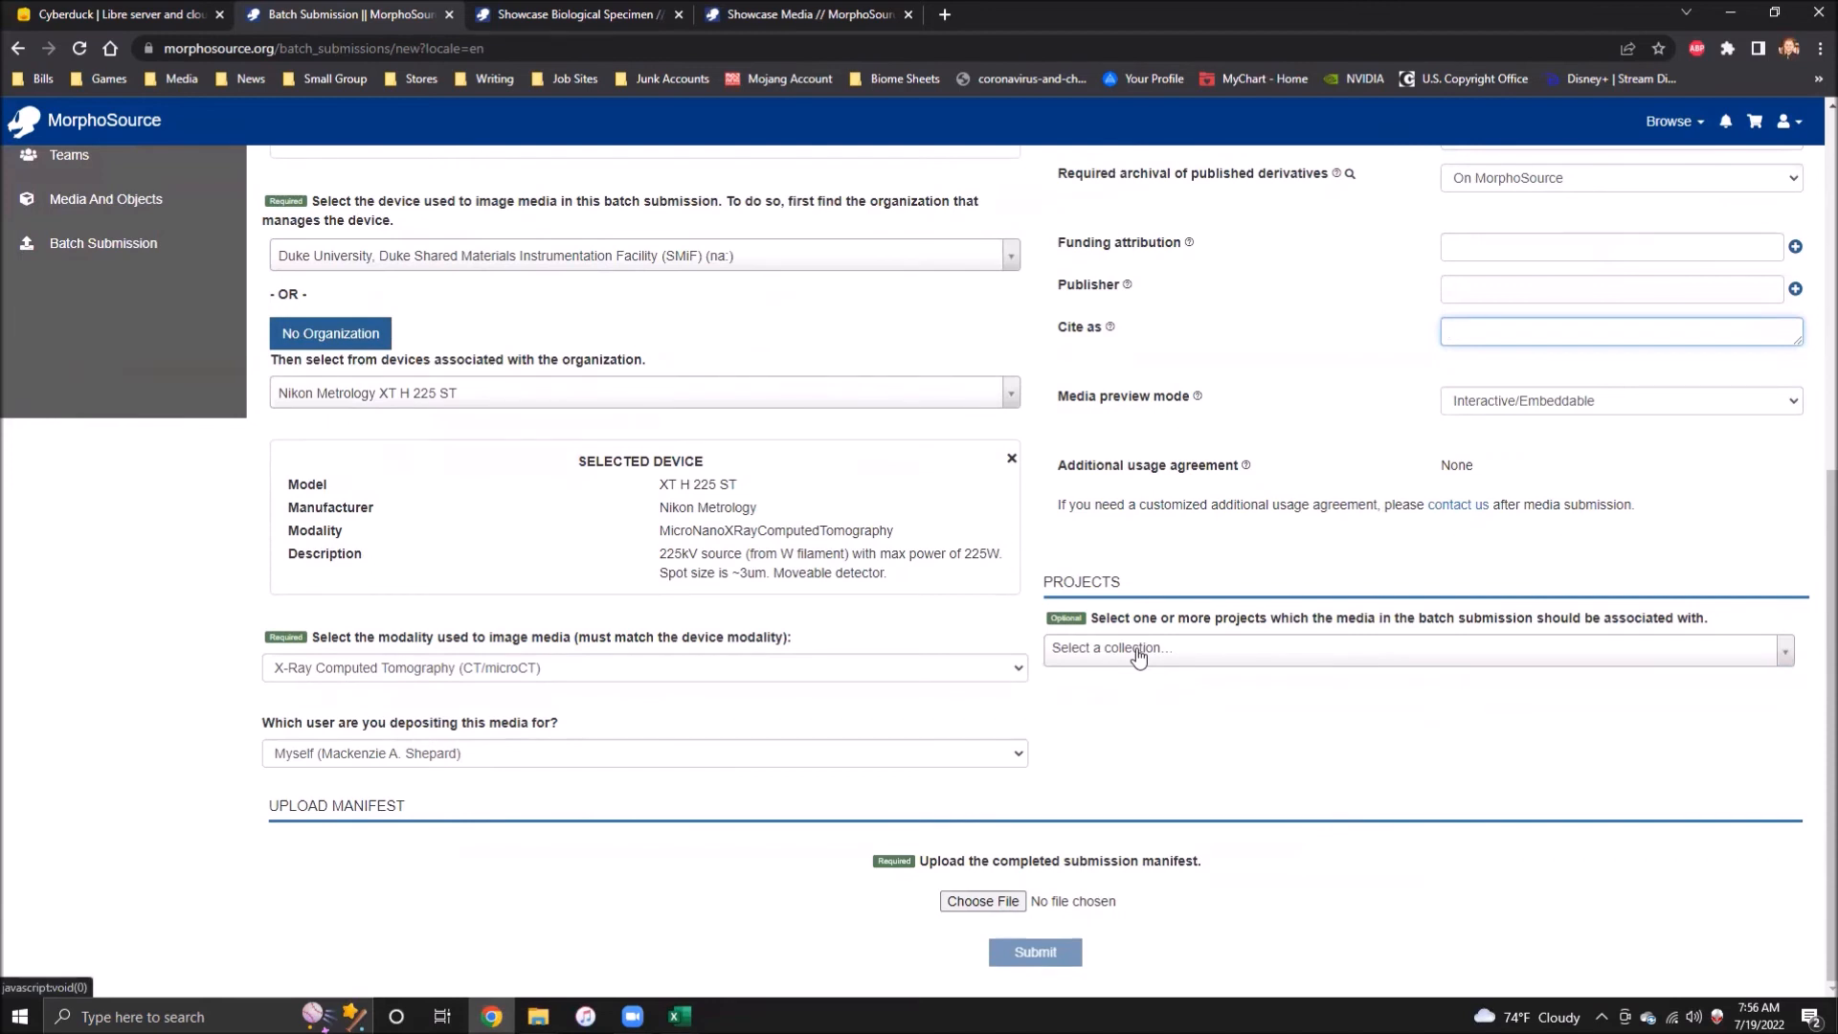
pyautogui.click(1137, 657)
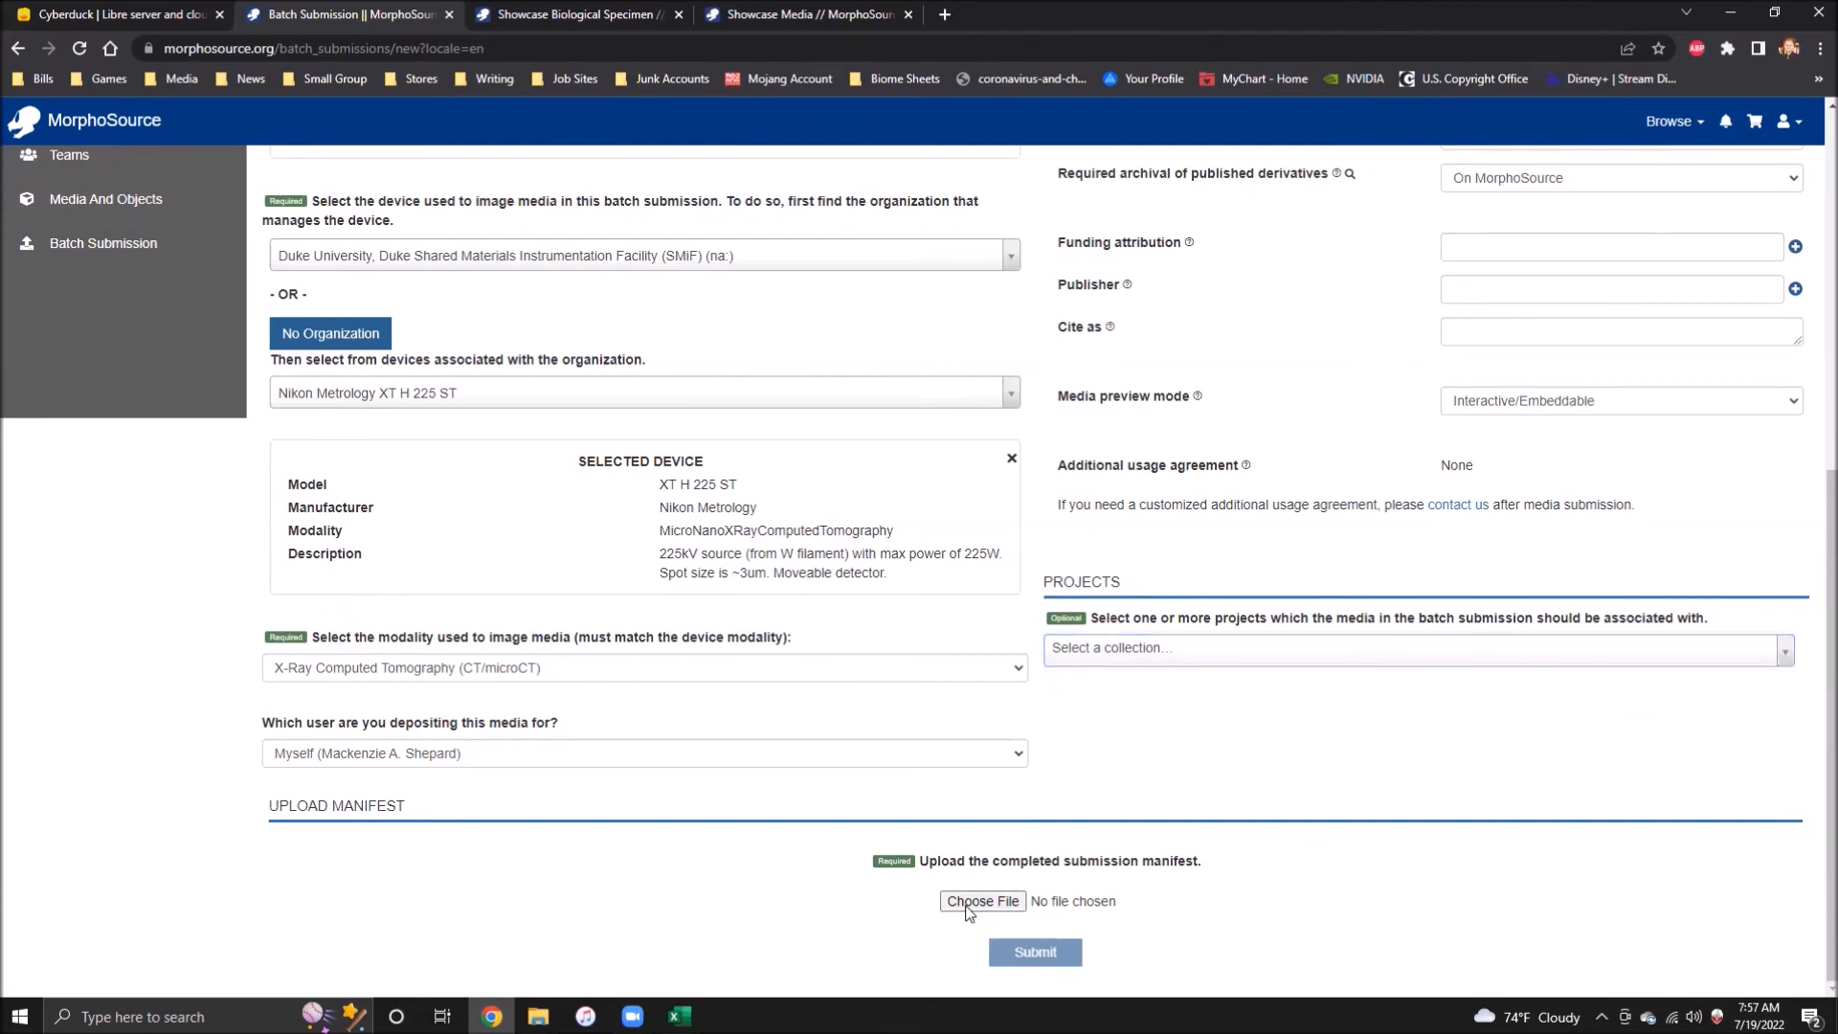
# Step: Try to submit the batch with the manifest file ingest_manifest_template-0075MT_ after checking over the completed form
pyautogui.click(979, 901)
pyautogui.click(369, 142)
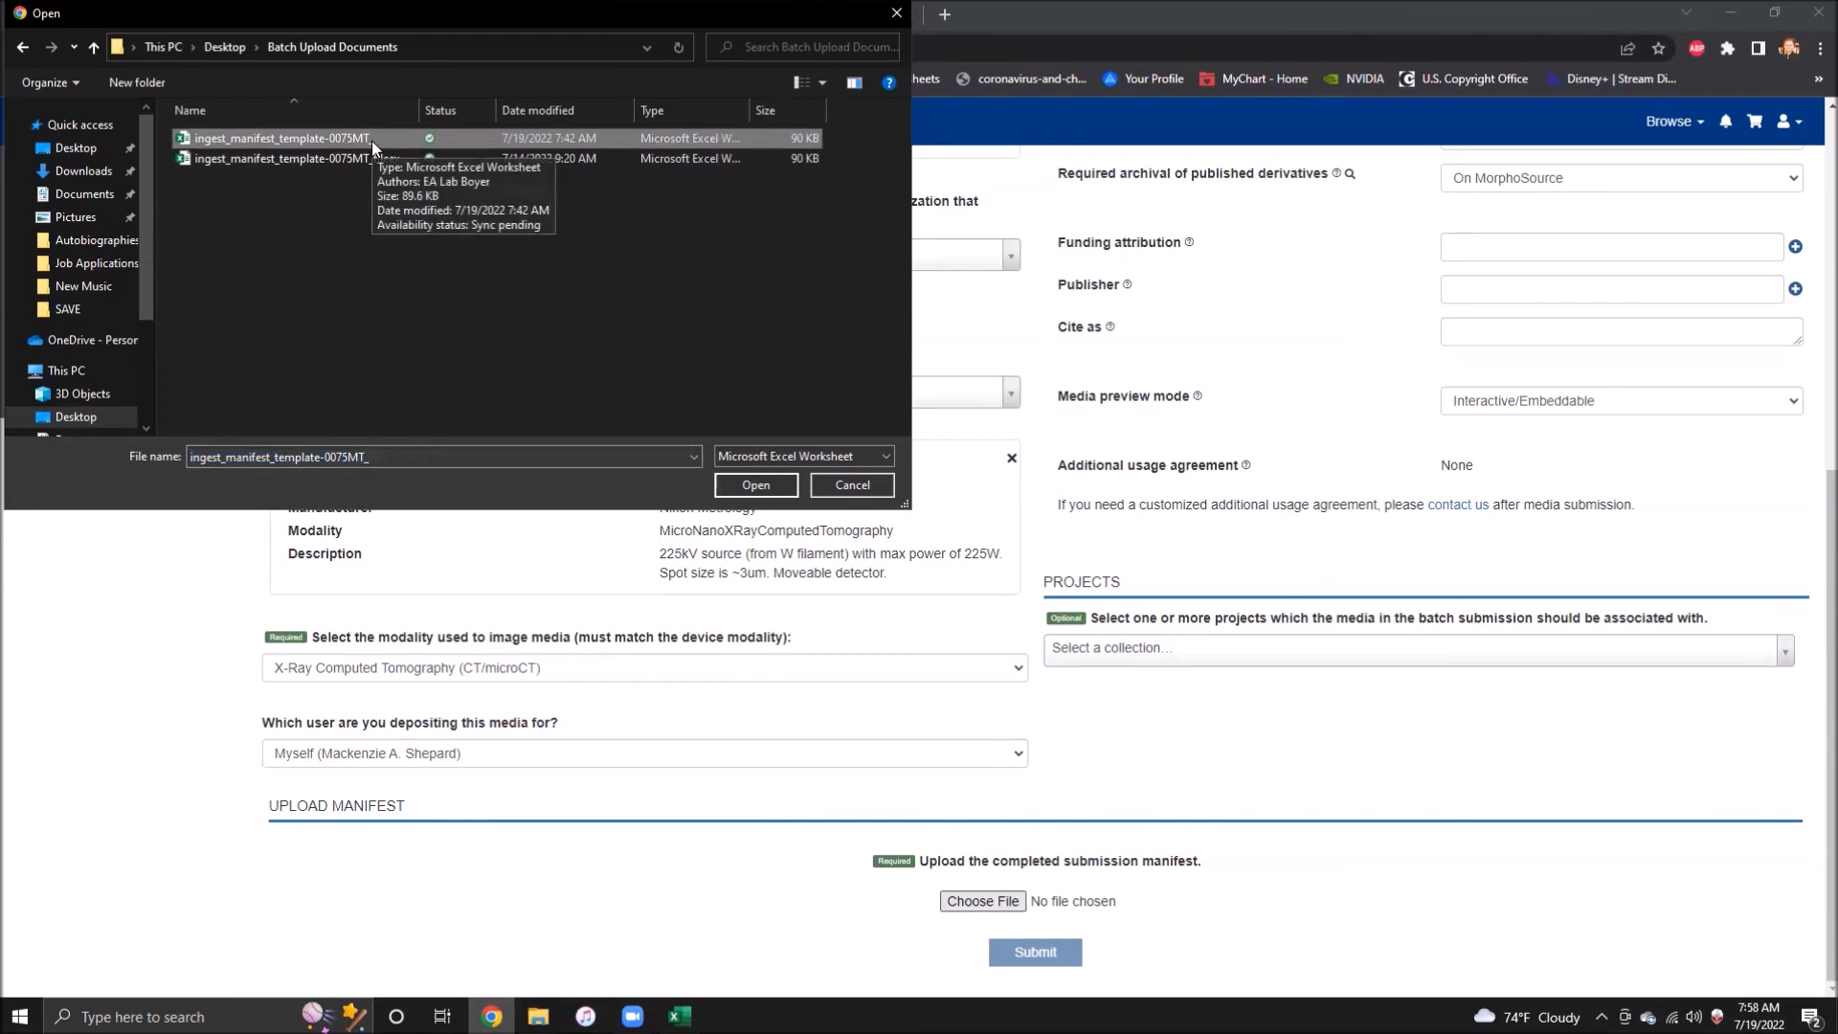
pyautogui.click(756, 485)
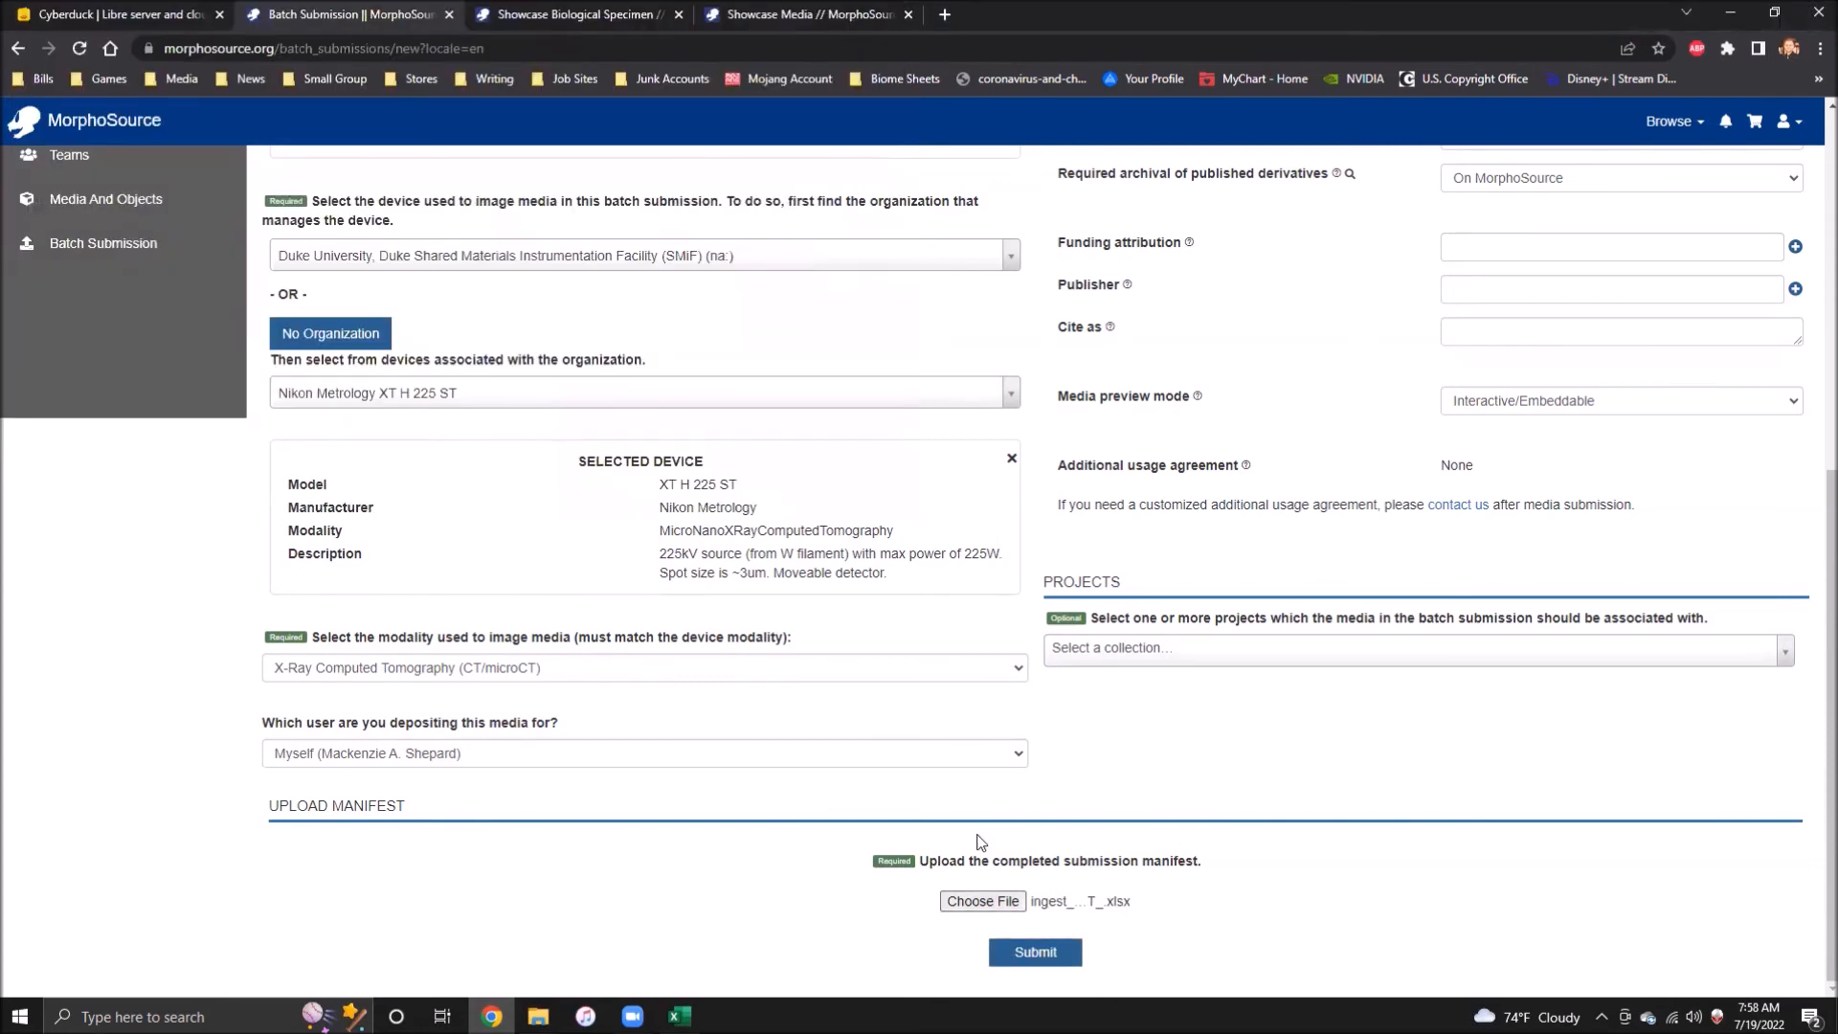
pyautogui.scroll(5, 980, 843)
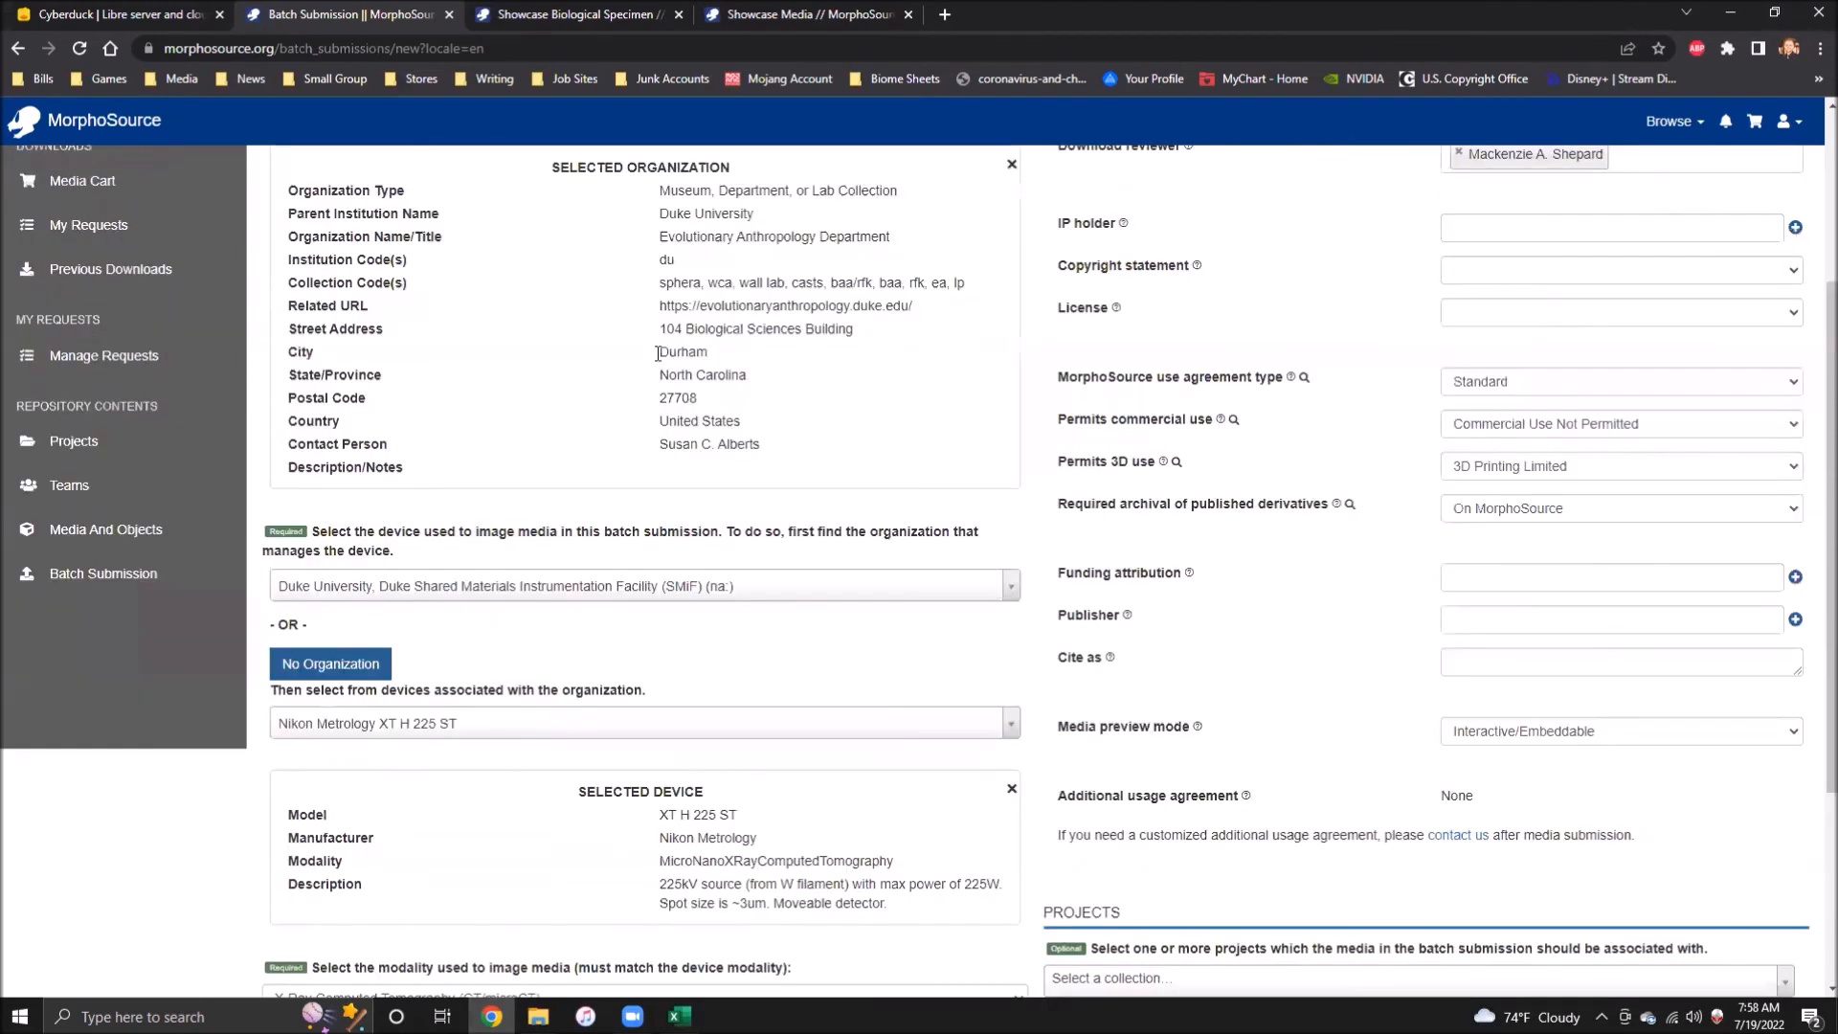
pyautogui.scroll(-5, 922, 868)
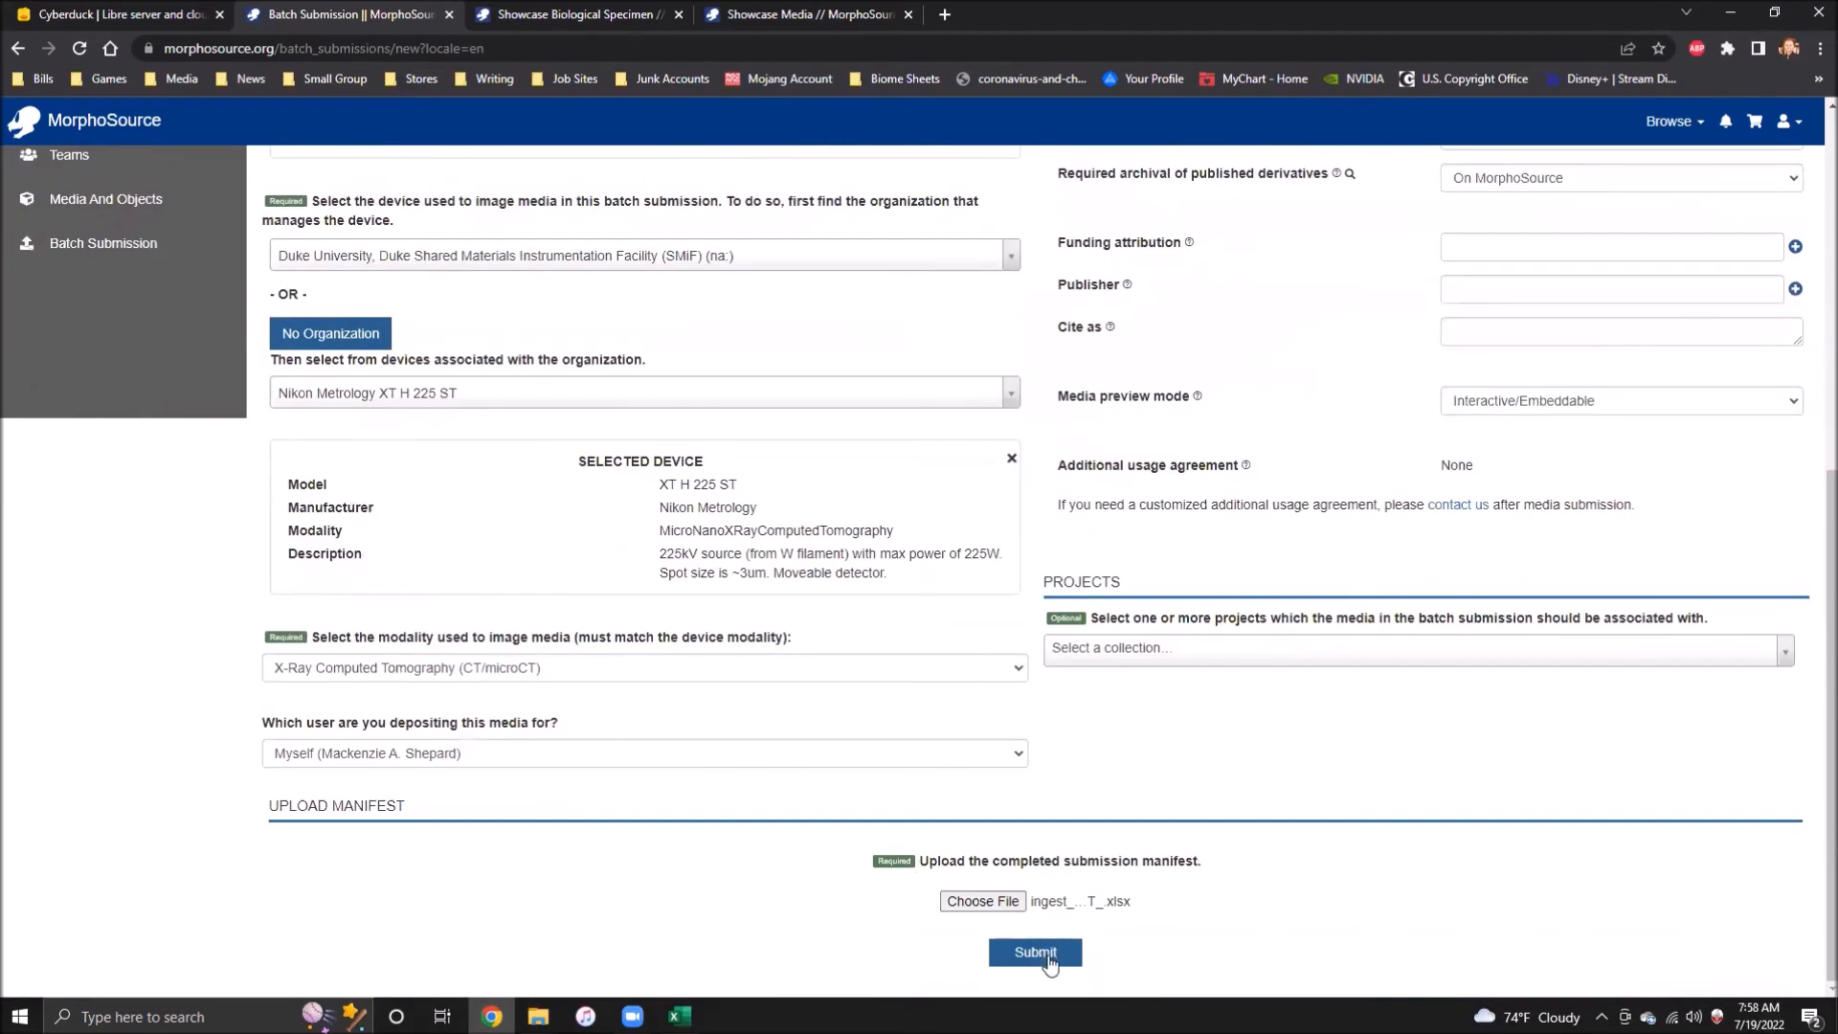
pyautogui.click(1048, 957)
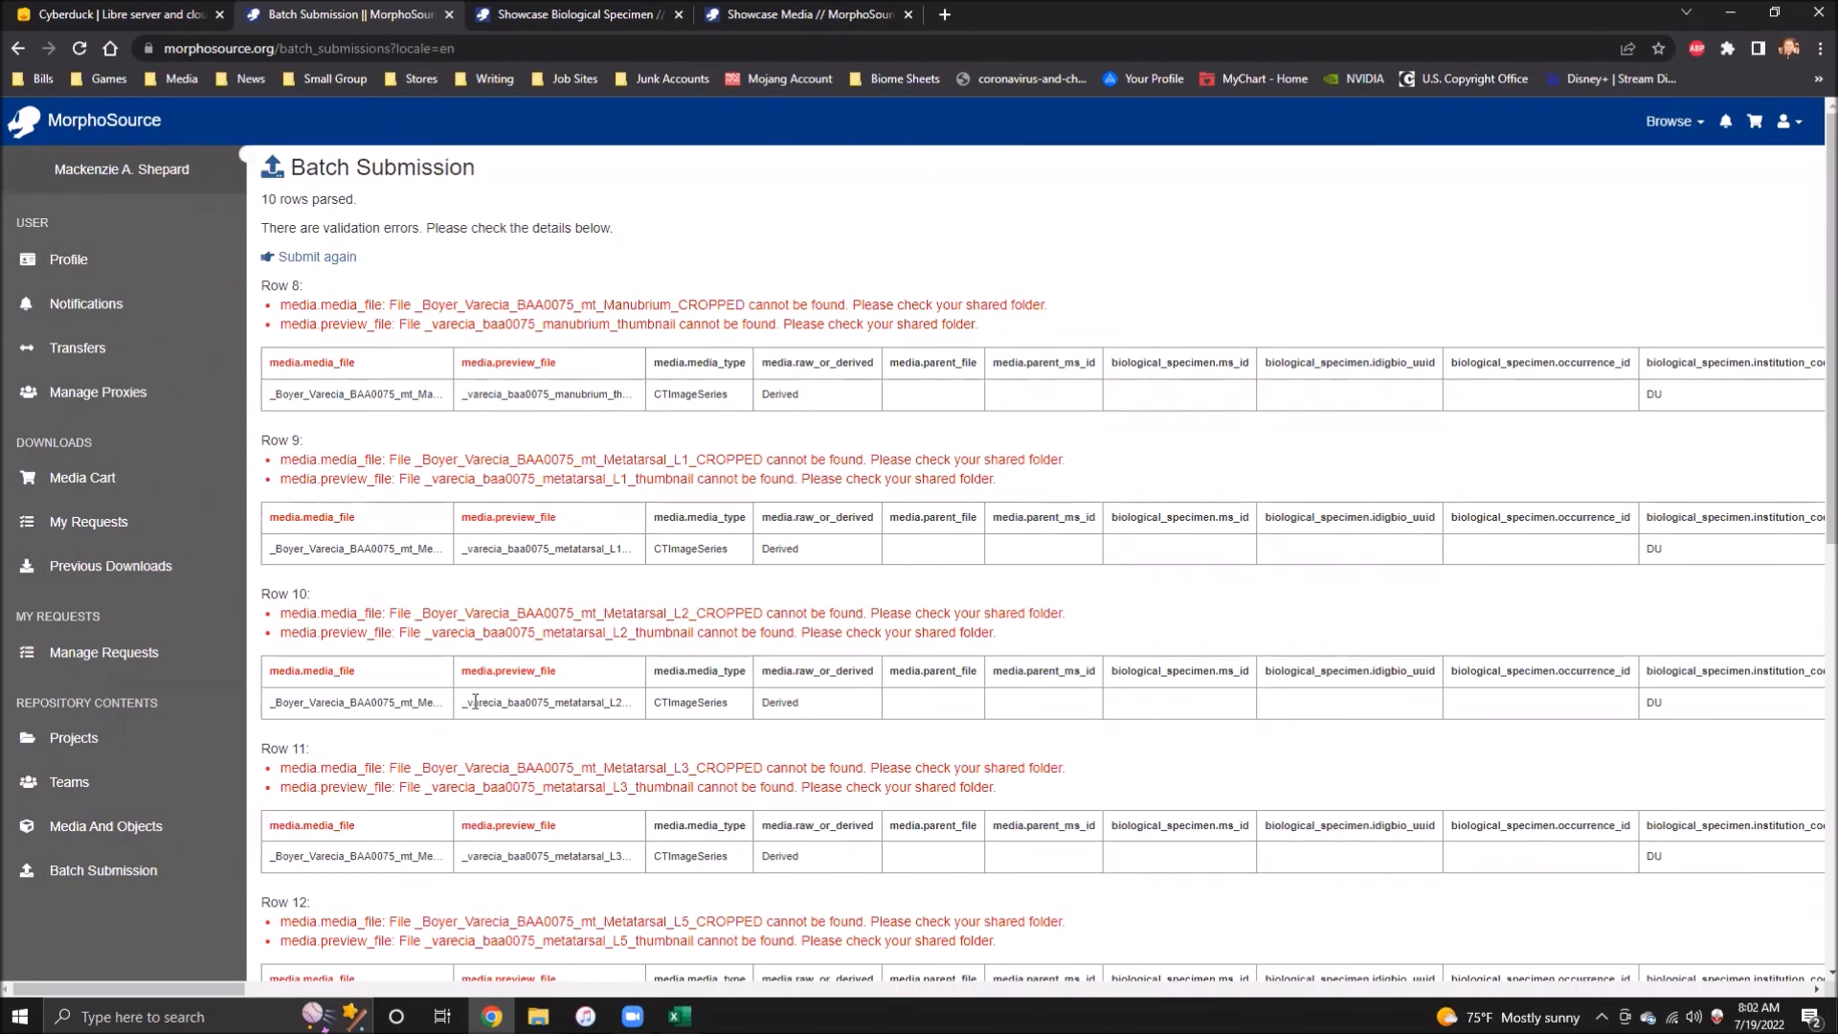
# Step: Read through the manifest's row-by-row validation errors and start the batch submission again
pyautogui.scroll(-7, 567, 869)
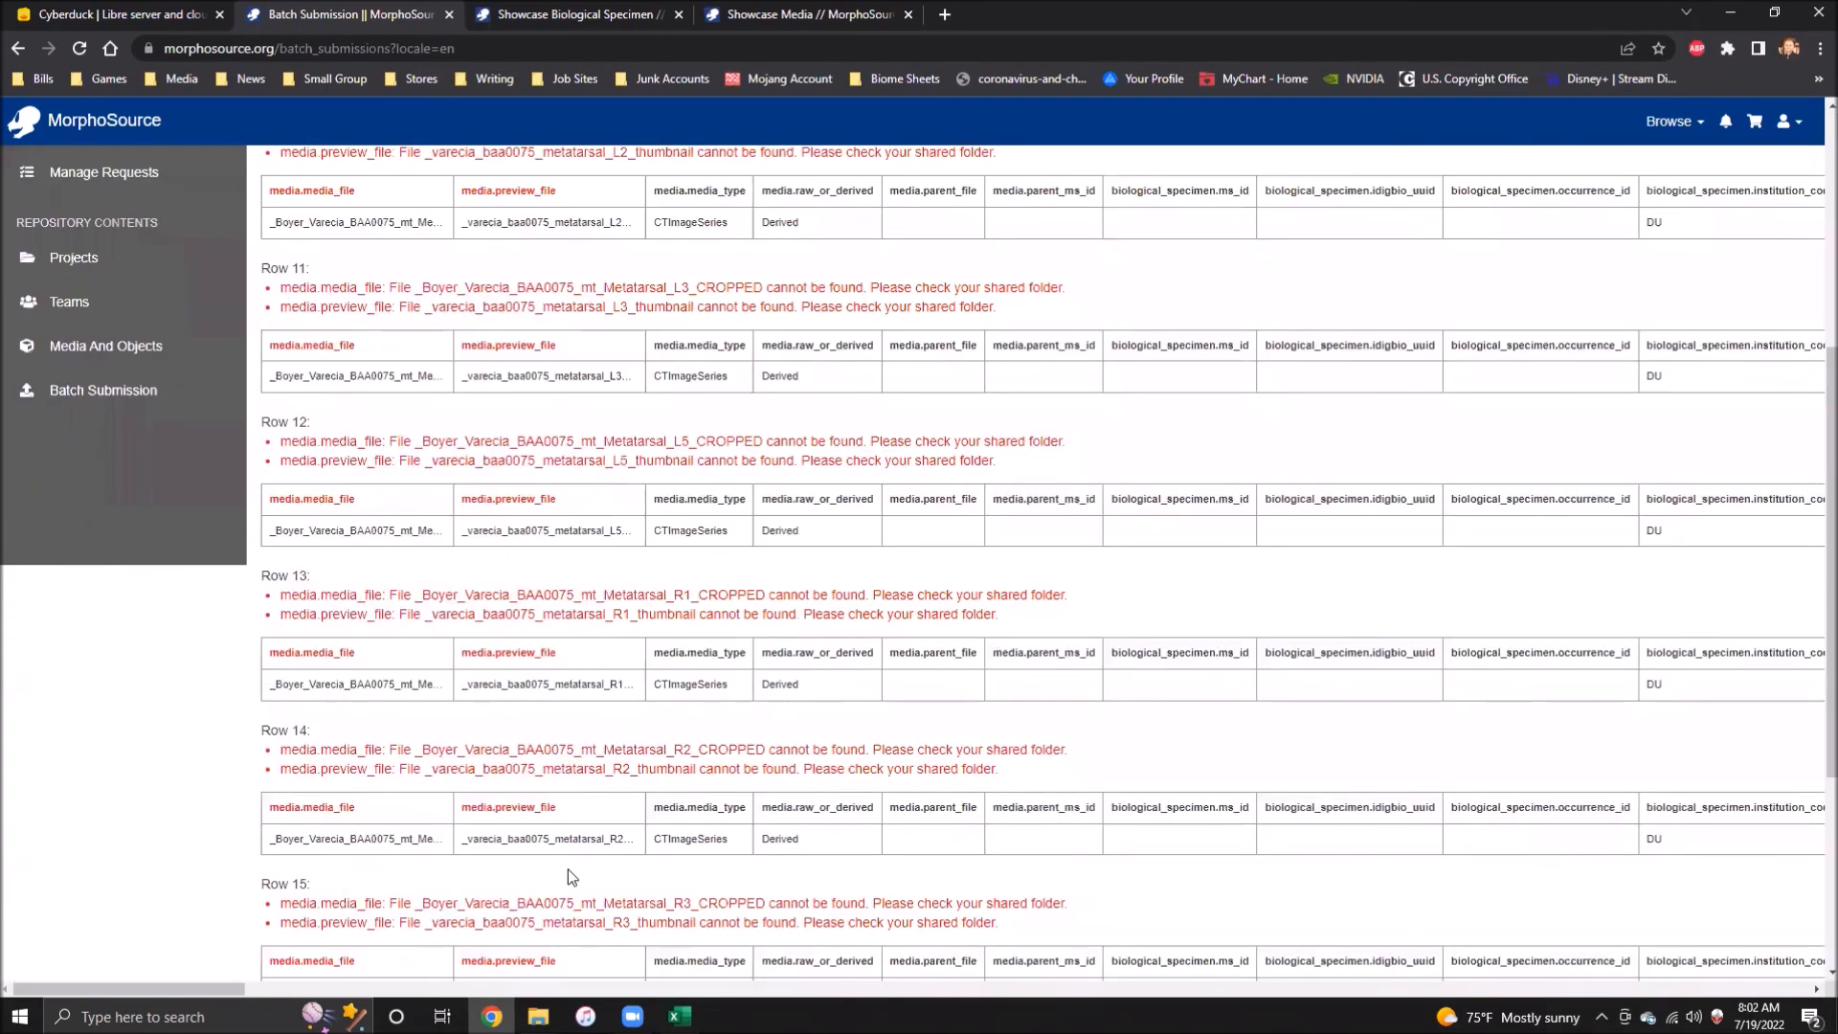
pyautogui.scroll(-3, 567, 869)
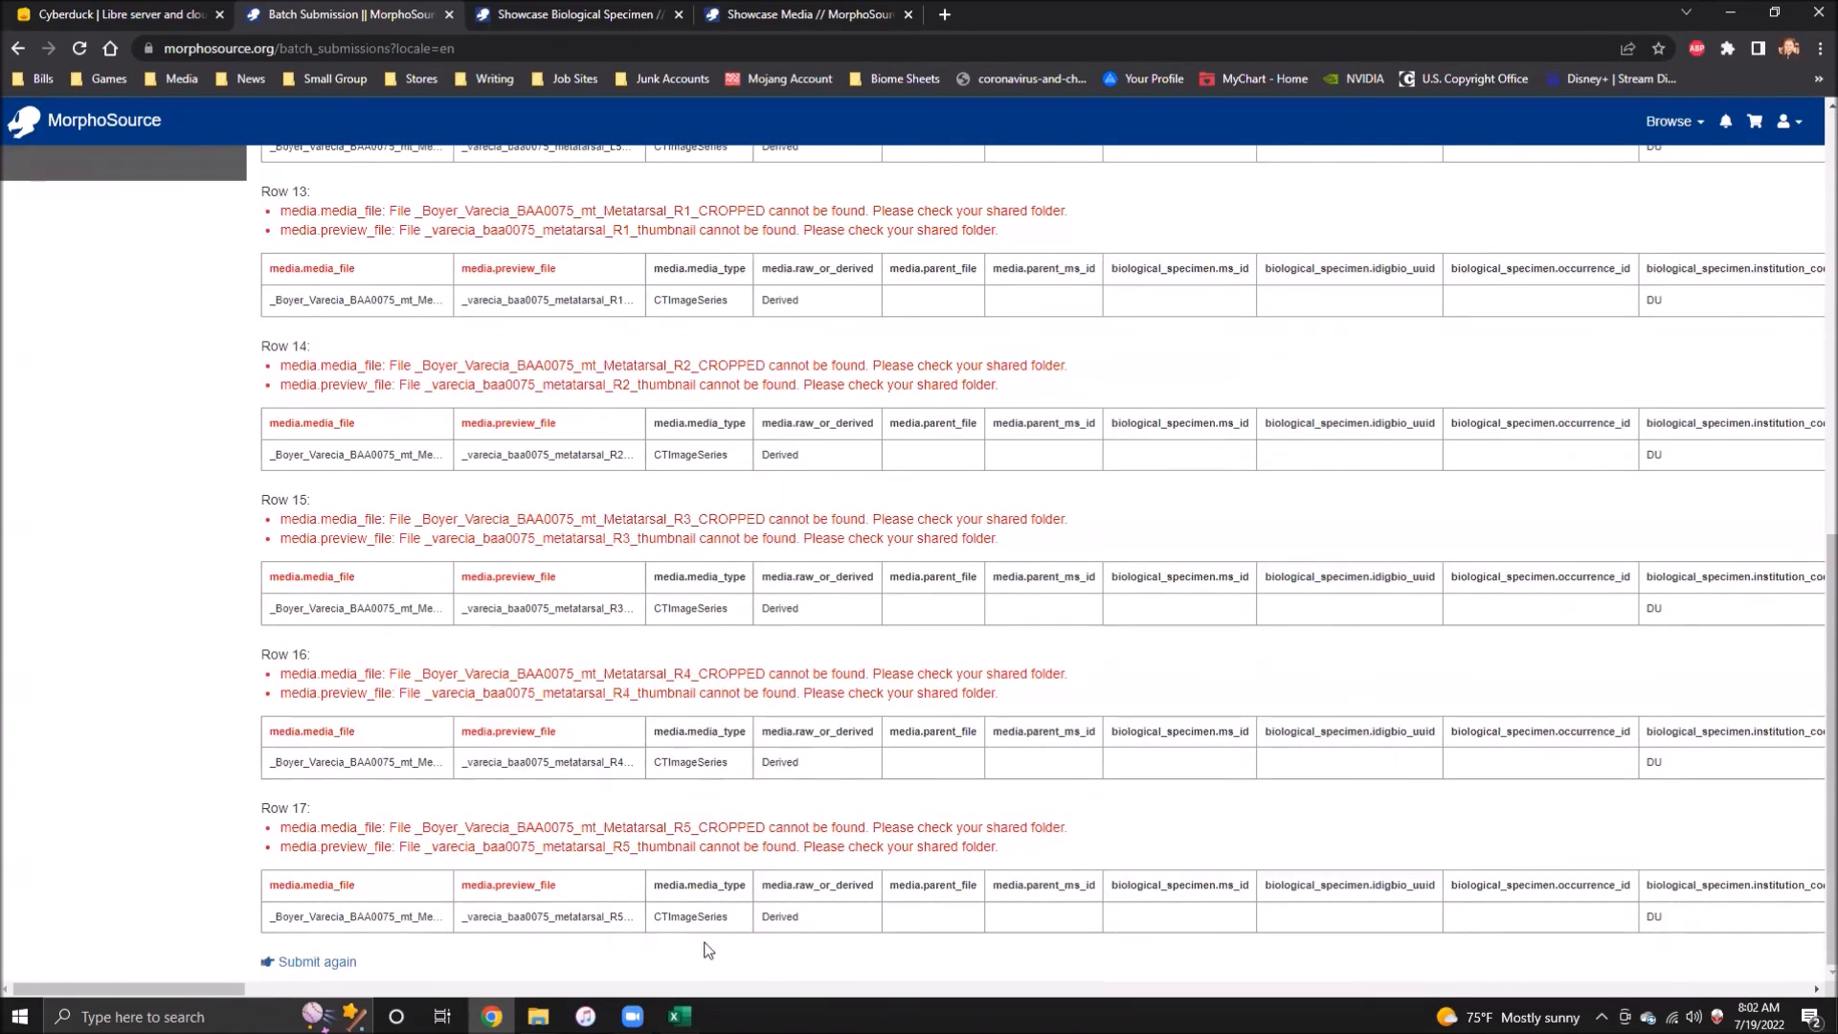
pyautogui.click(330, 963)
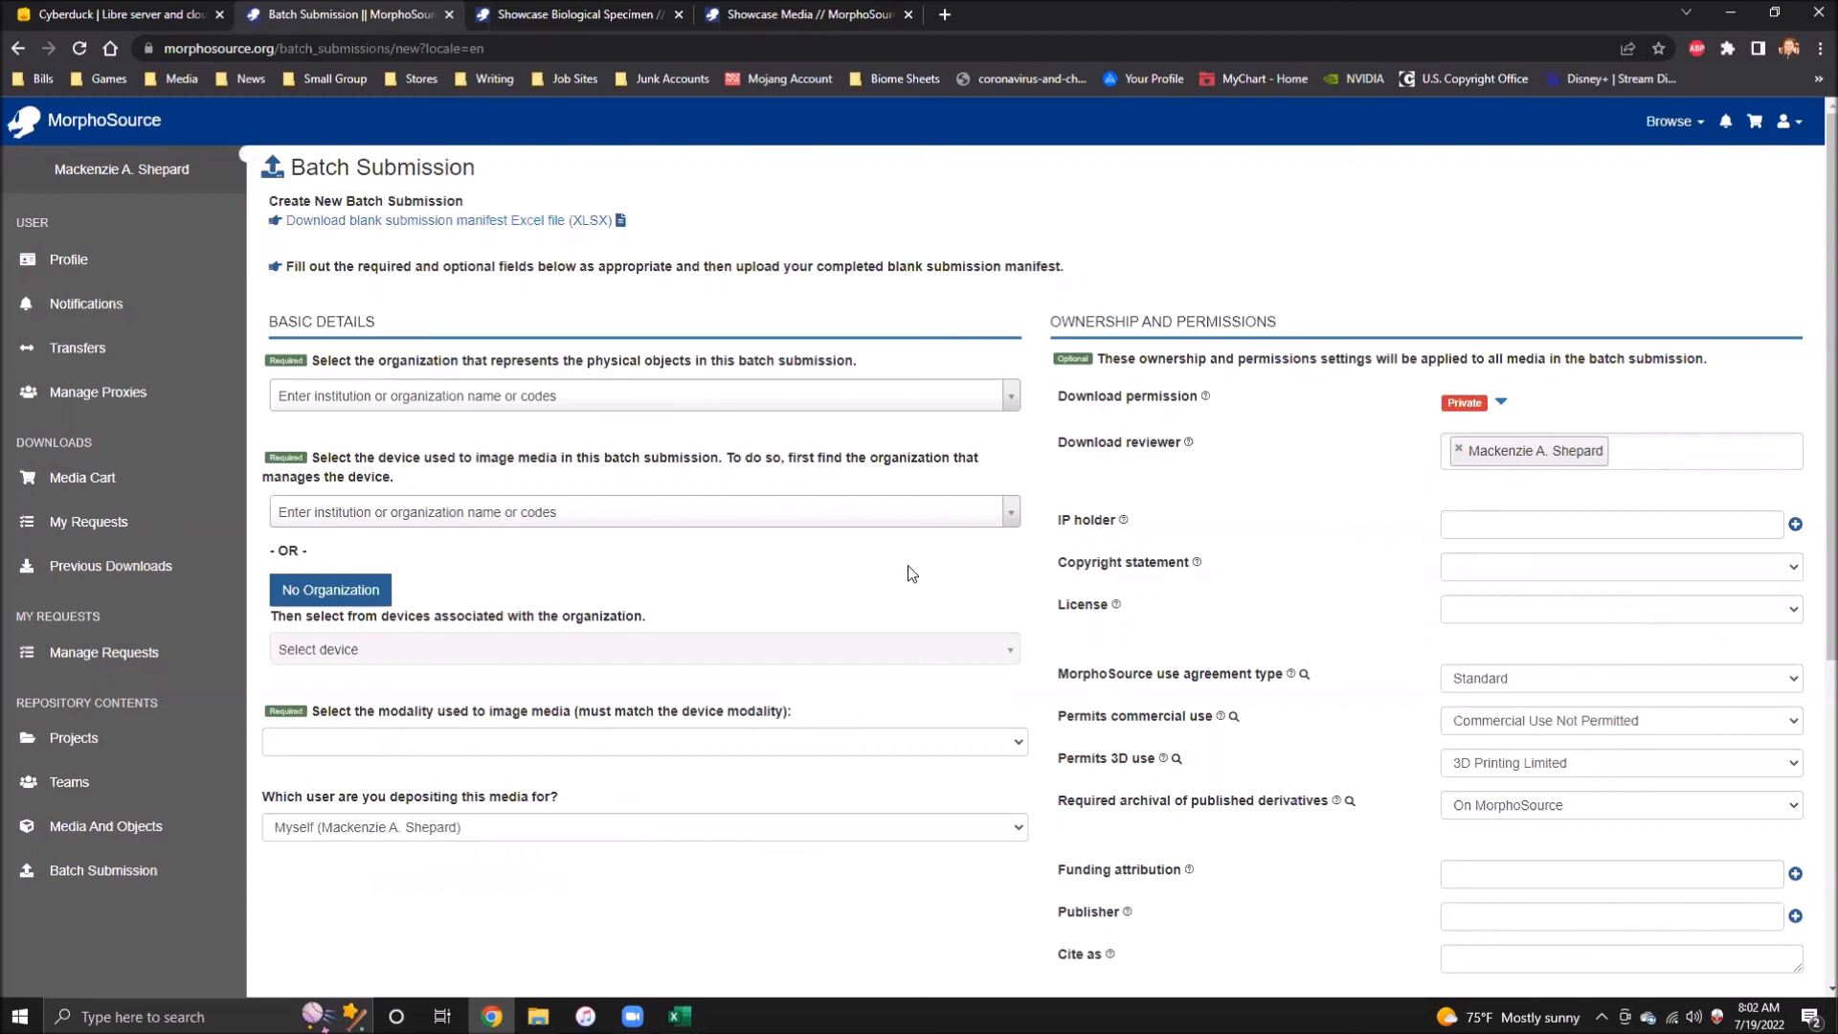
# Step: Complete the new form with the Nikon Metrology XT H 225 ST and CT/microCT modality, and submit it with the manifest ingest_manifest_template-0075MT_fileextensions
pyautogui.click(611, 399)
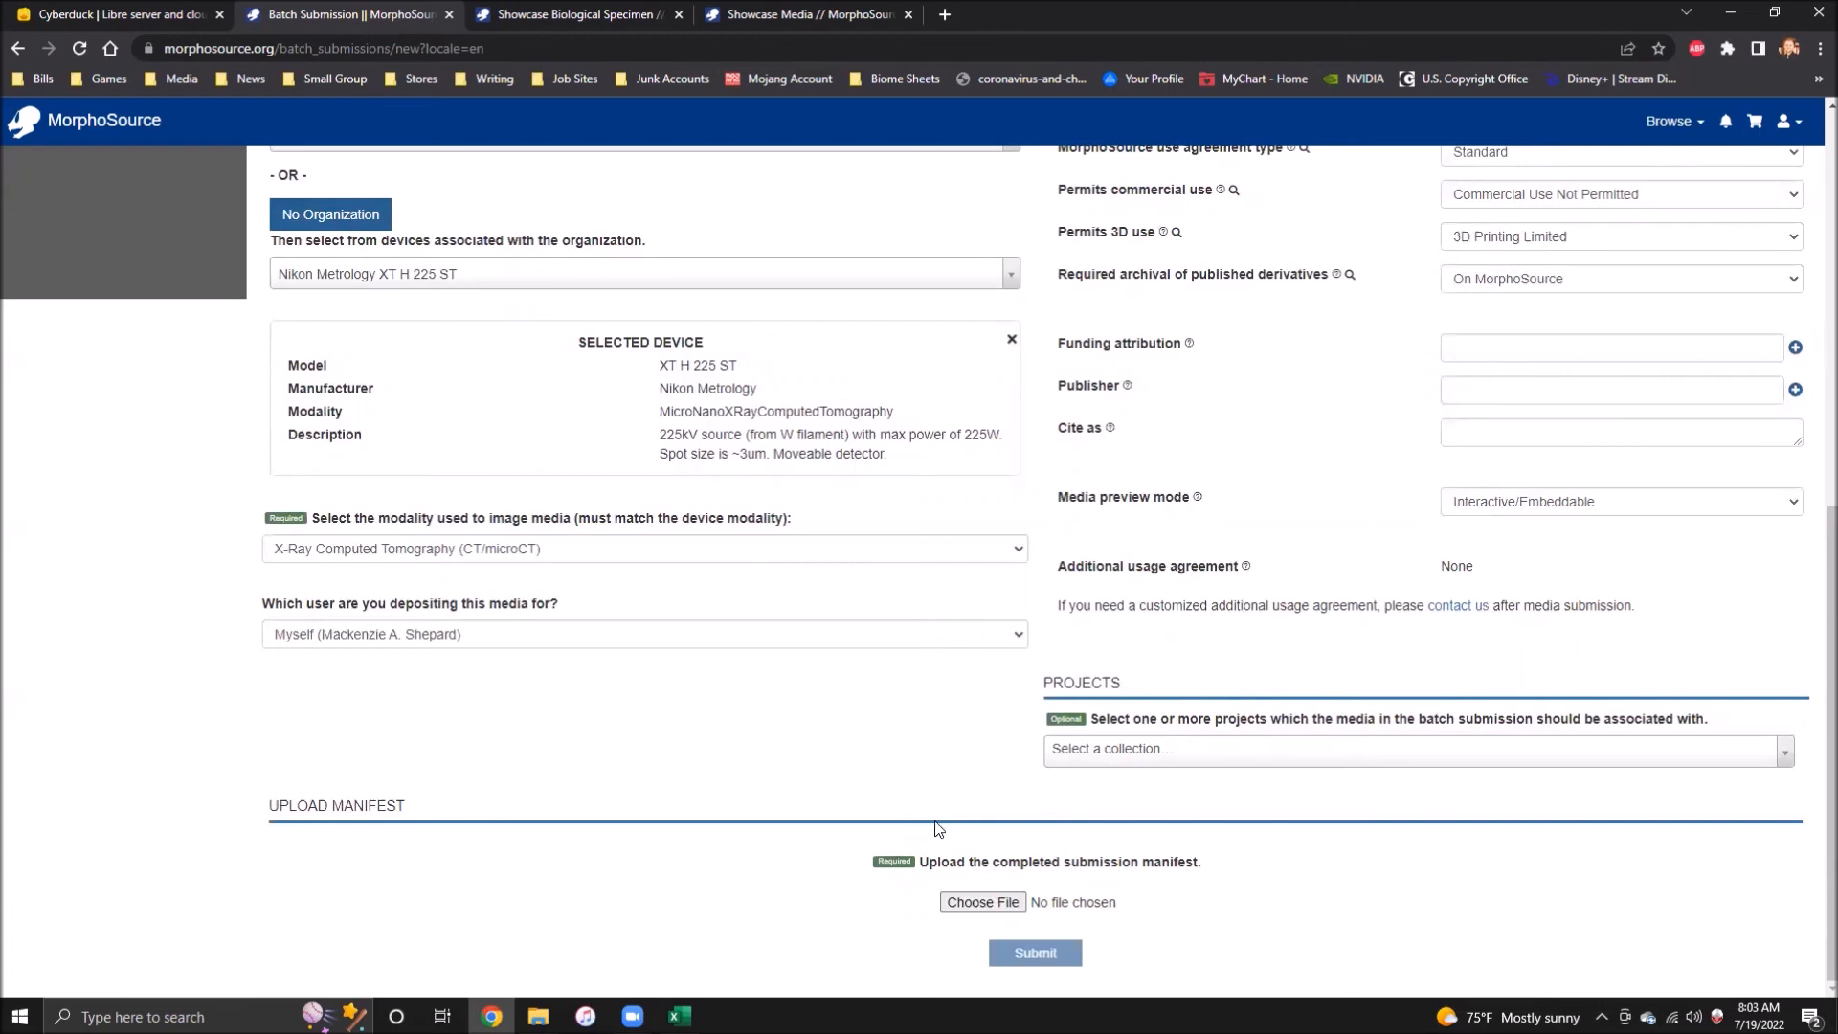
pyautogui.click(980, 904)
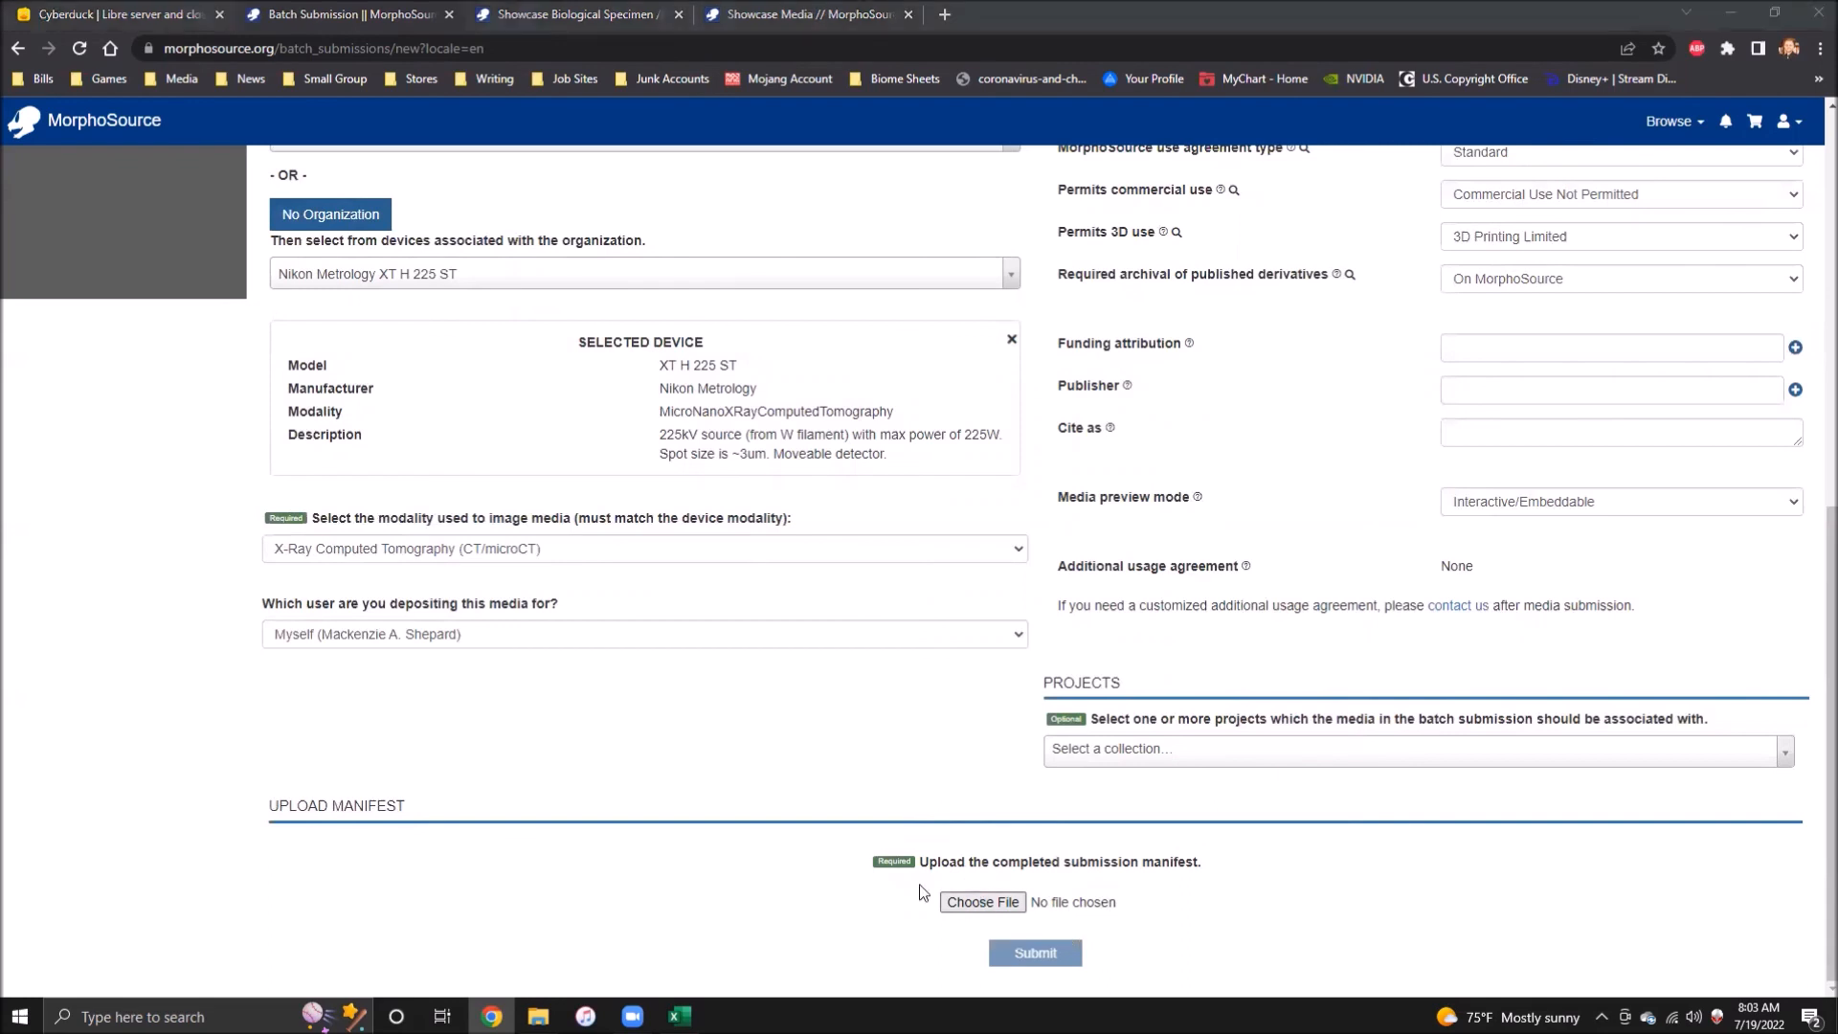
pyautogui.click(392, 159)
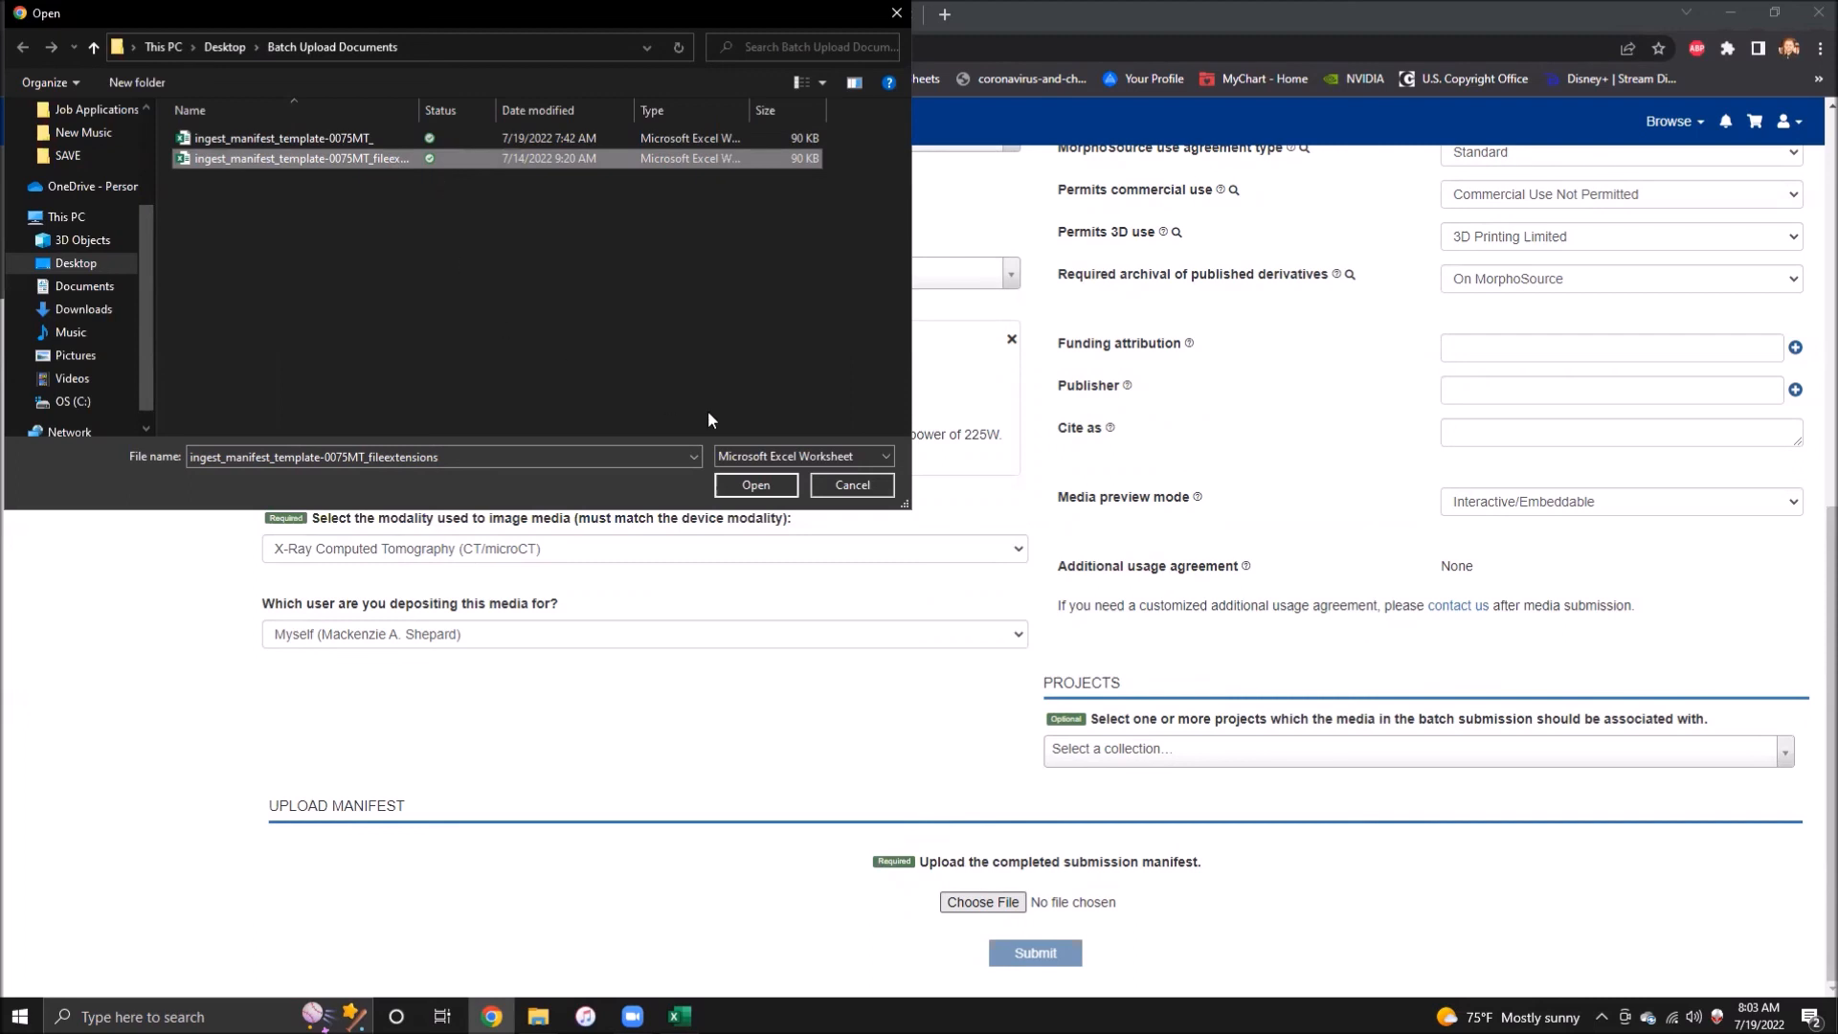
pyautogui.click(757, 484)
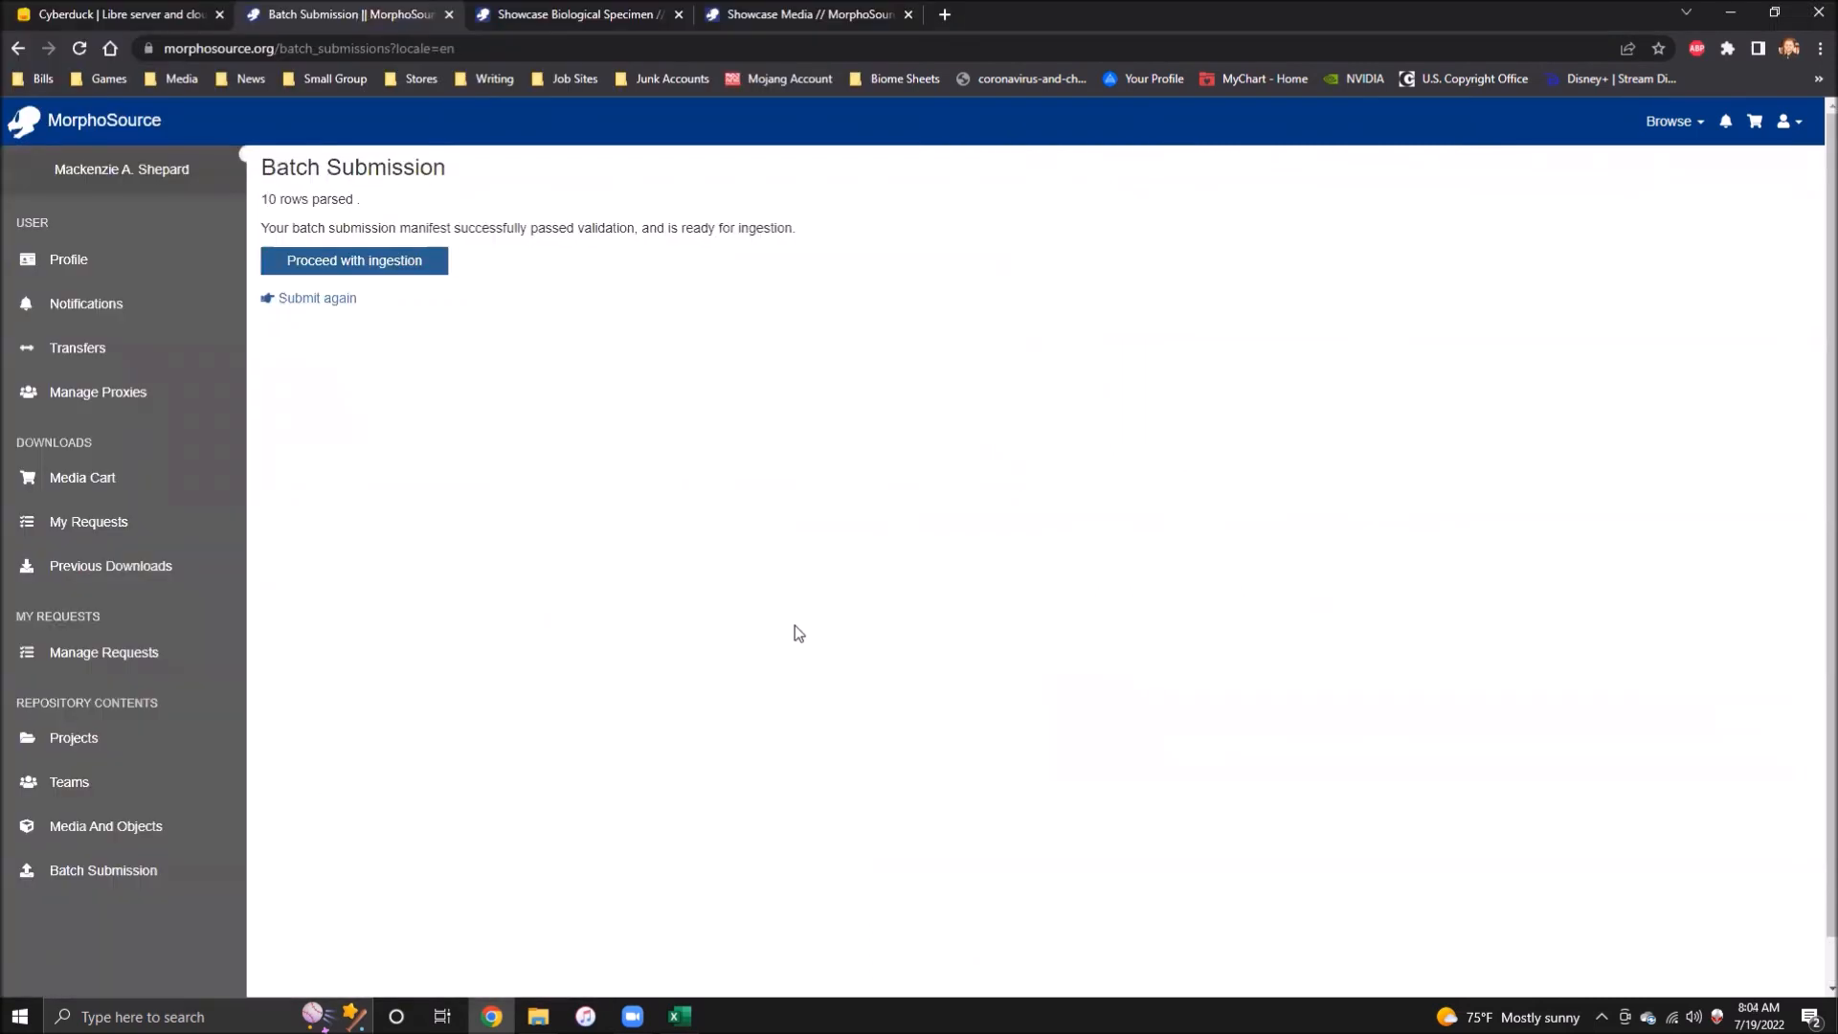